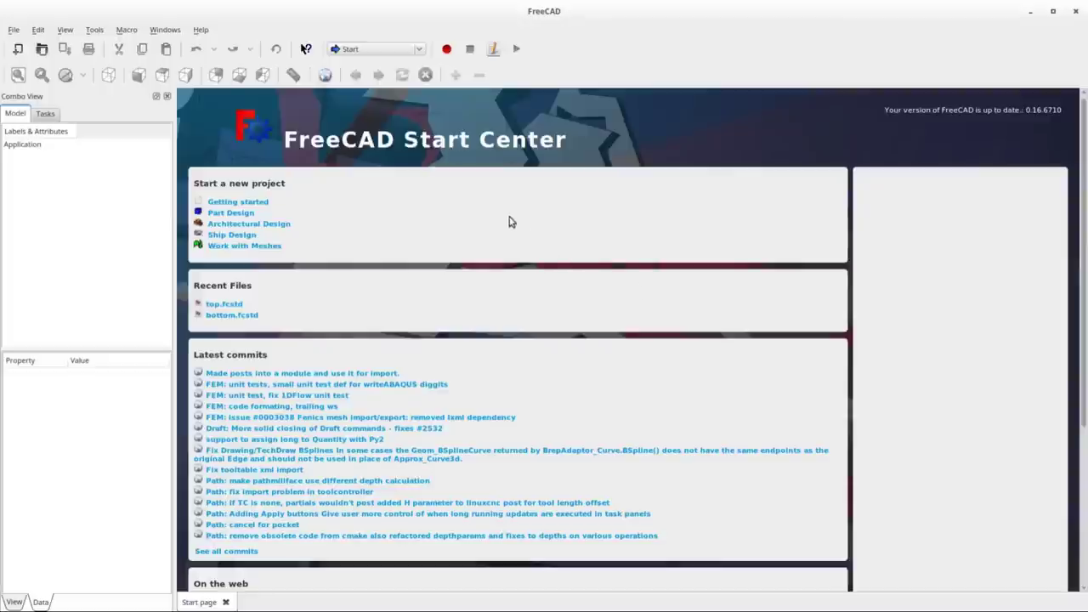
pyautogui.click(416, 50)
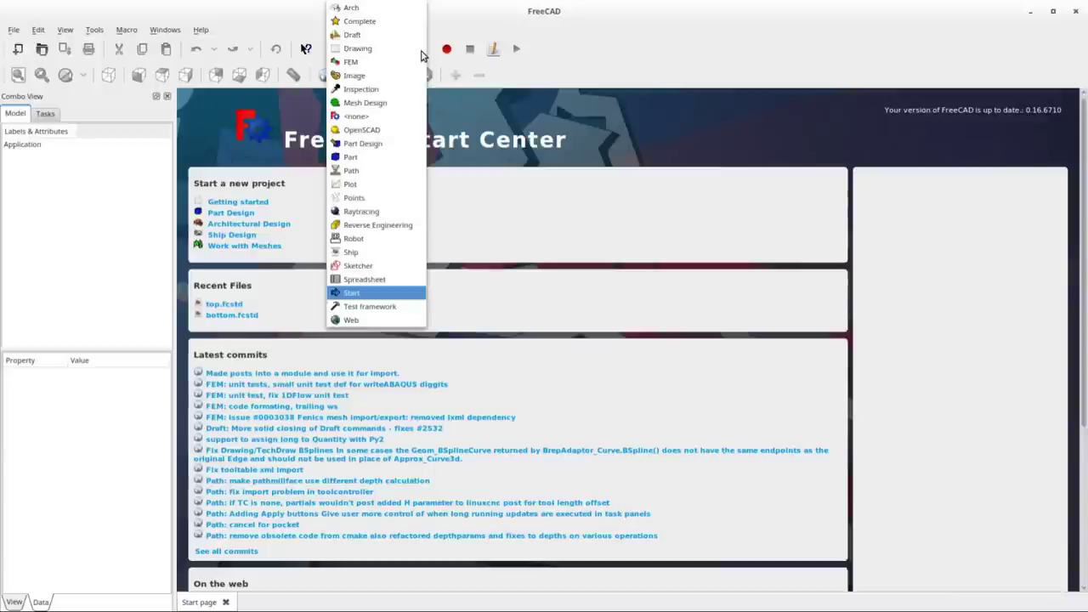
pyautogui.click(471, 332)
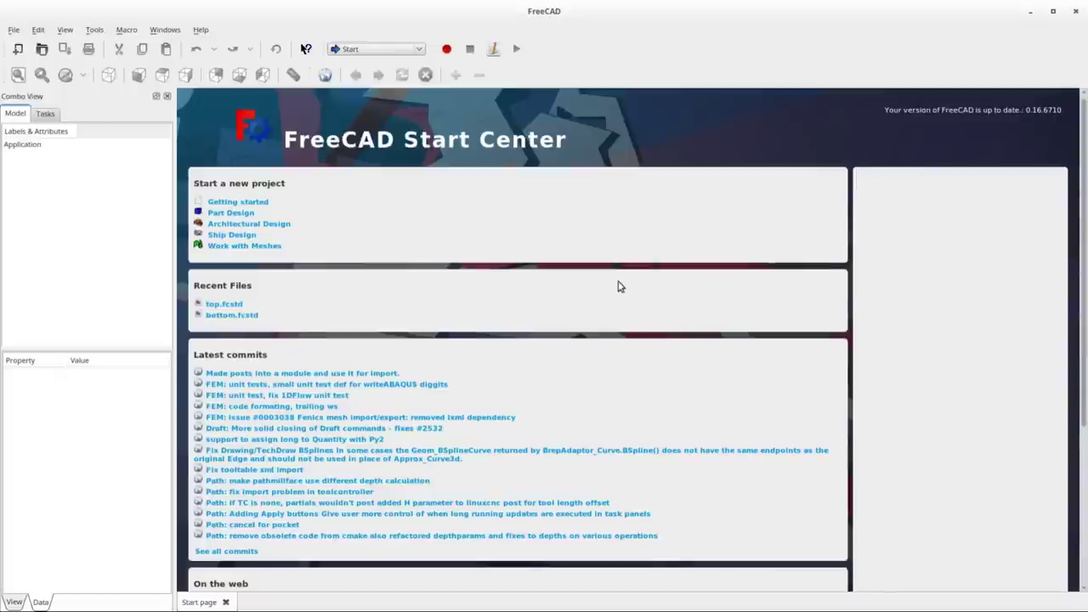
# Start a new Part Design project and create a sketch on the XY plane with 0 mm offset.
pyautogui.moveTo(242, 220)
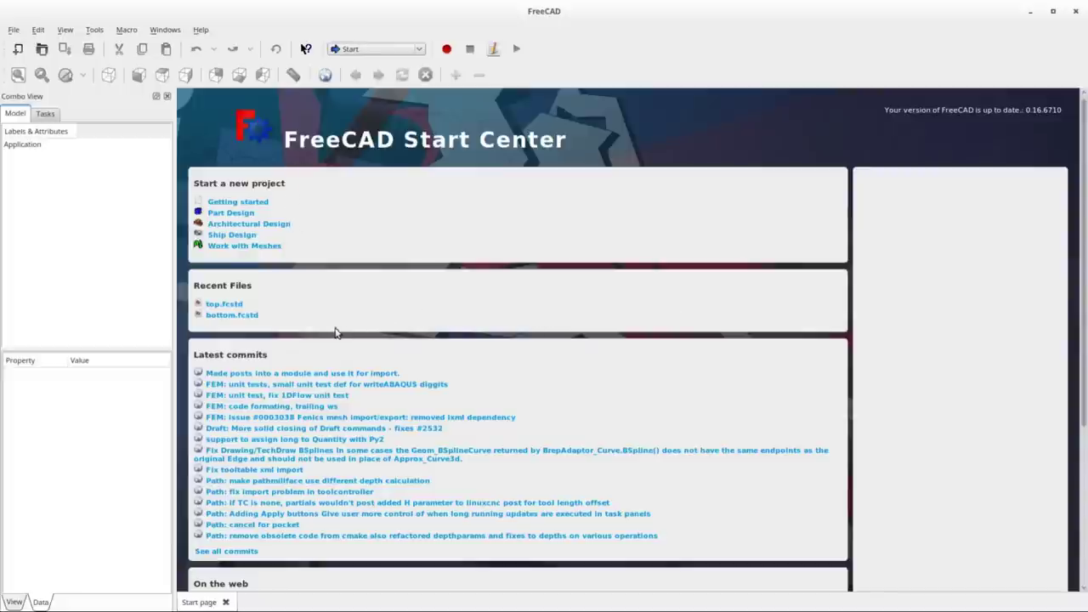
pyautogui.click(247, 213)
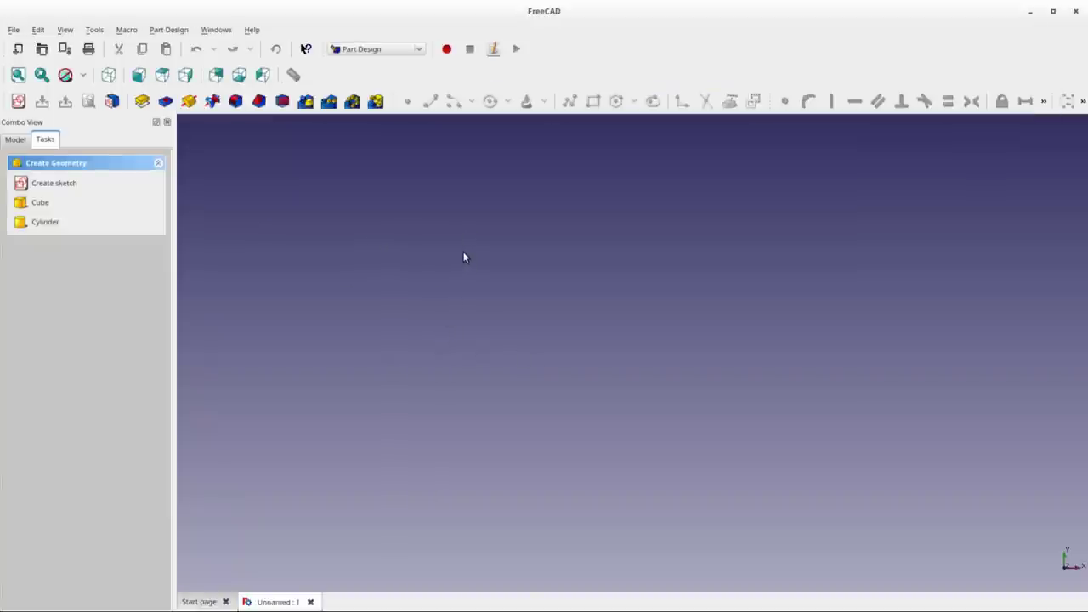
pyautogui.moveTo(477, 262); pyautogui.dragTo(525, 314, button='middle')
pyautogui.moveTo(592, 291); pyautogui.dragTo(576, 278, button='middle')
pyautogui.click(63, 184)
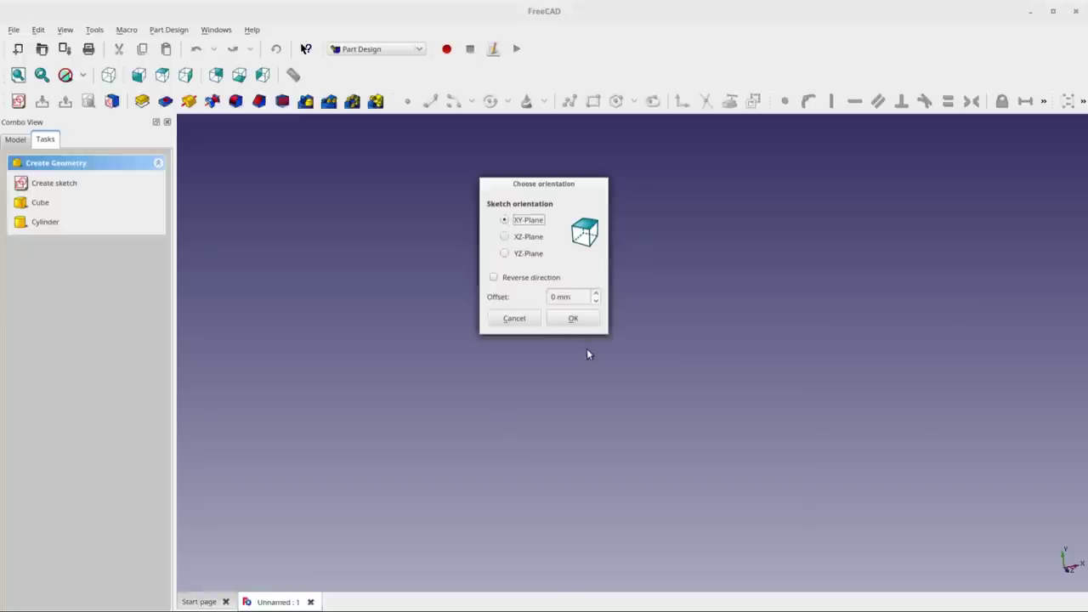
pyautogui.click(572, 319)
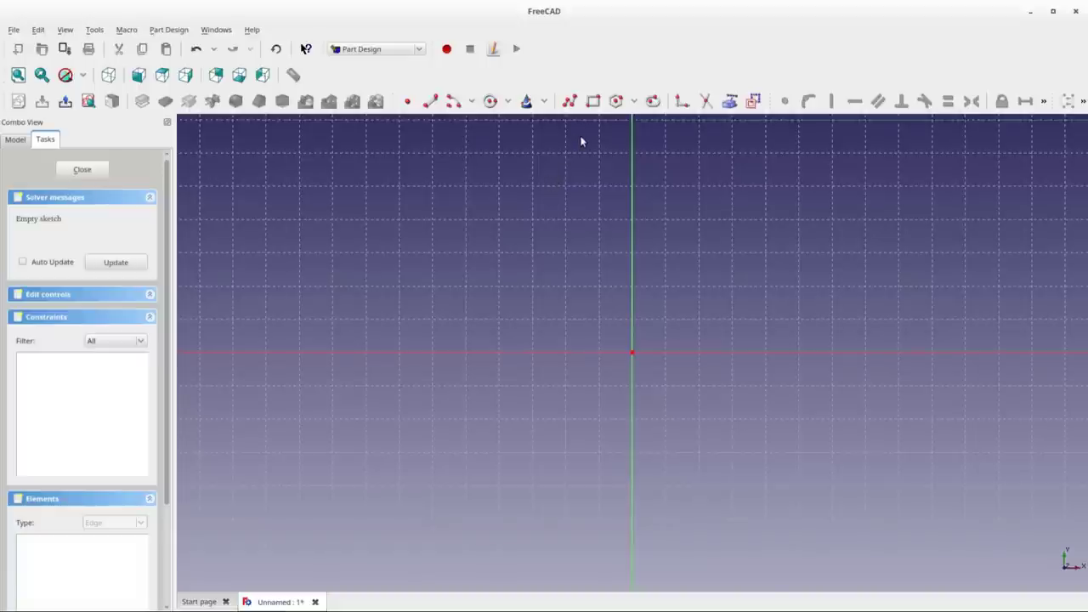
# Draw a closed, irregular five-sided polyline around the sketch origin.
pyautogui.click(566, 105)
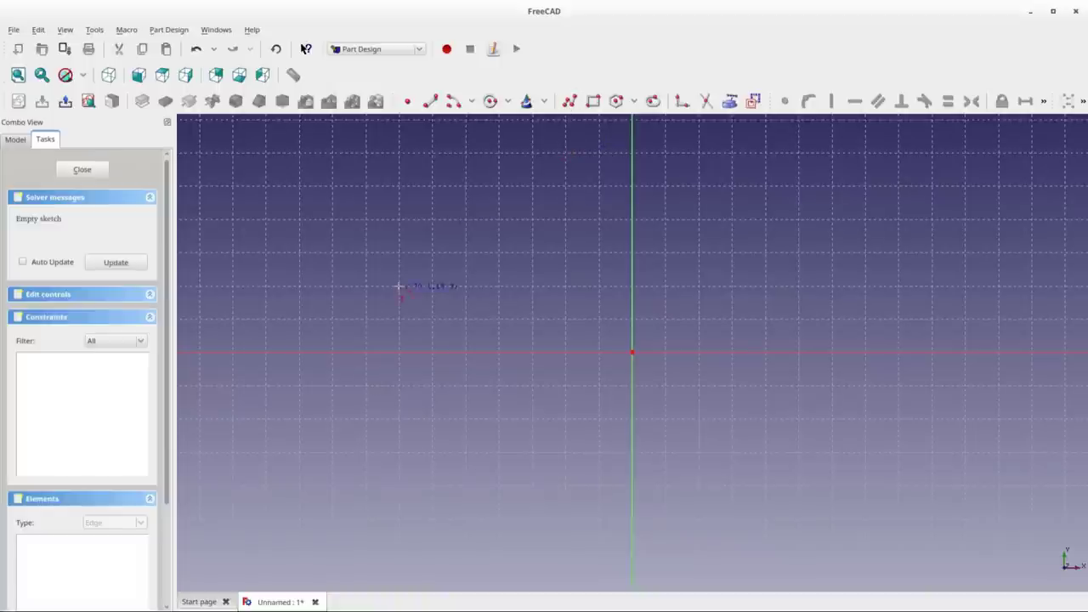
pyautogui.click(350, 202)
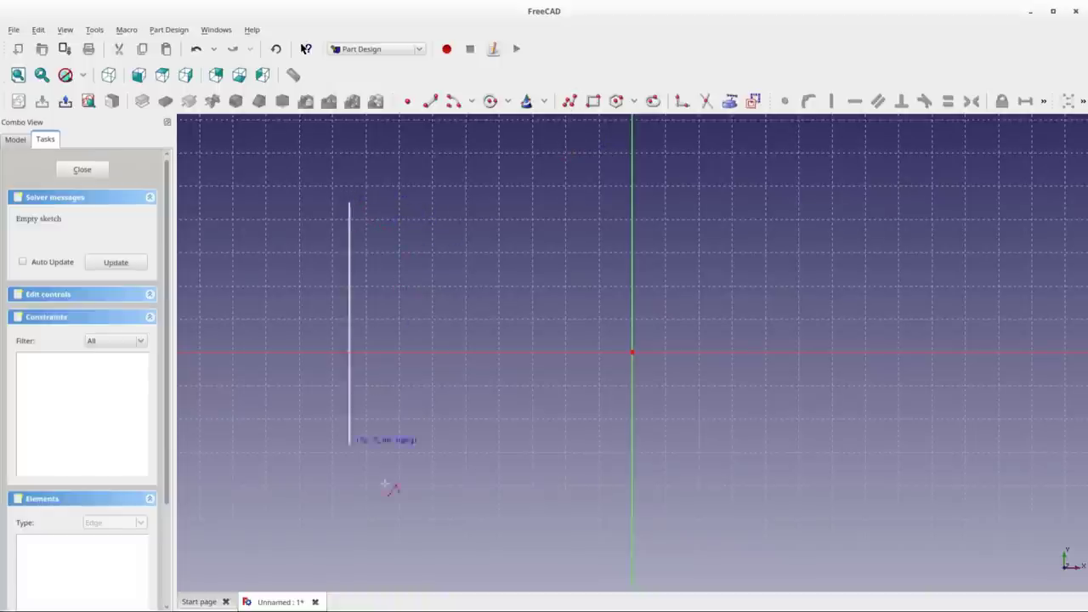
pyautogui.click(516, 508)
pyautogui.click(866, 462)
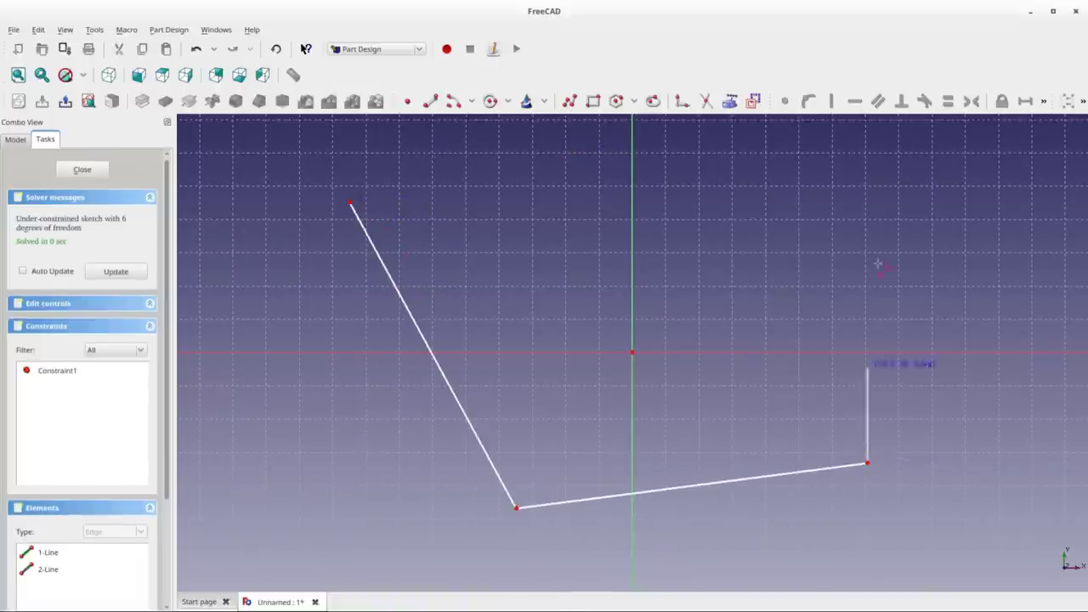
pyautogui.click(904, 204)
pyautogui.click(531, 138)
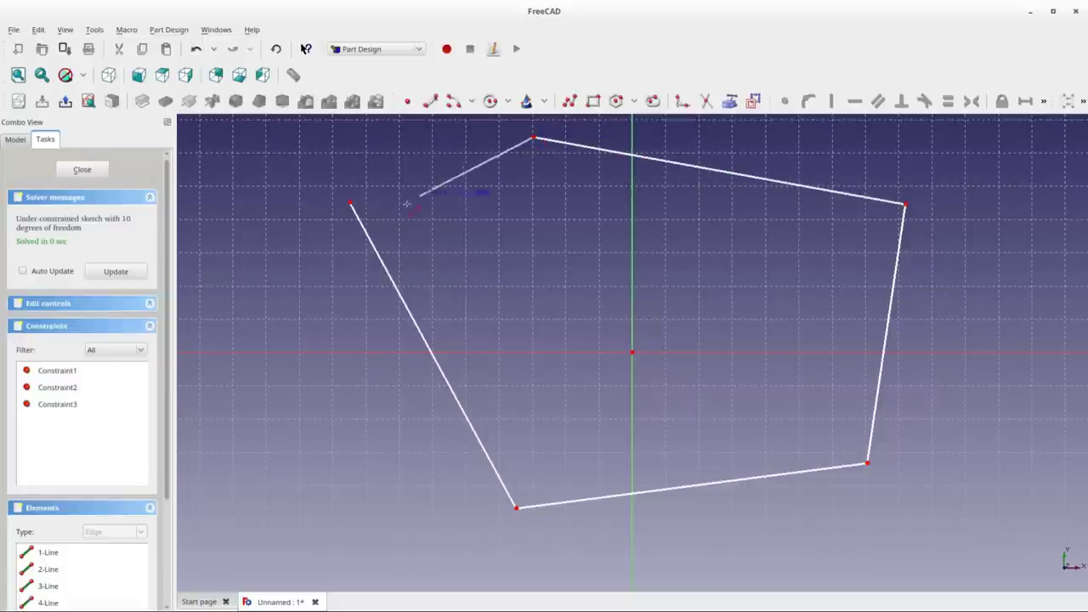
pyautogui.click(351, 202)
pyautogui.rightClick(430, 252)
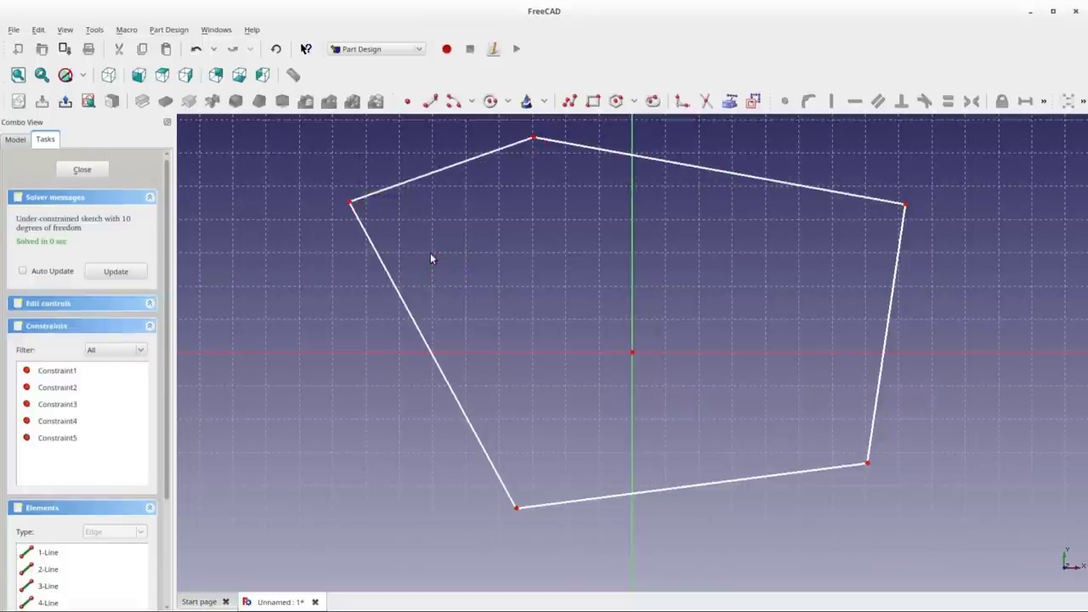
# Reshape the five-sided outline by moving its upper-left corner outward, its top corner slightly right and its lower-left corner well to the left.
pyautogui.moveTo(350, 202); pyautogui.dragTo(288, 219)
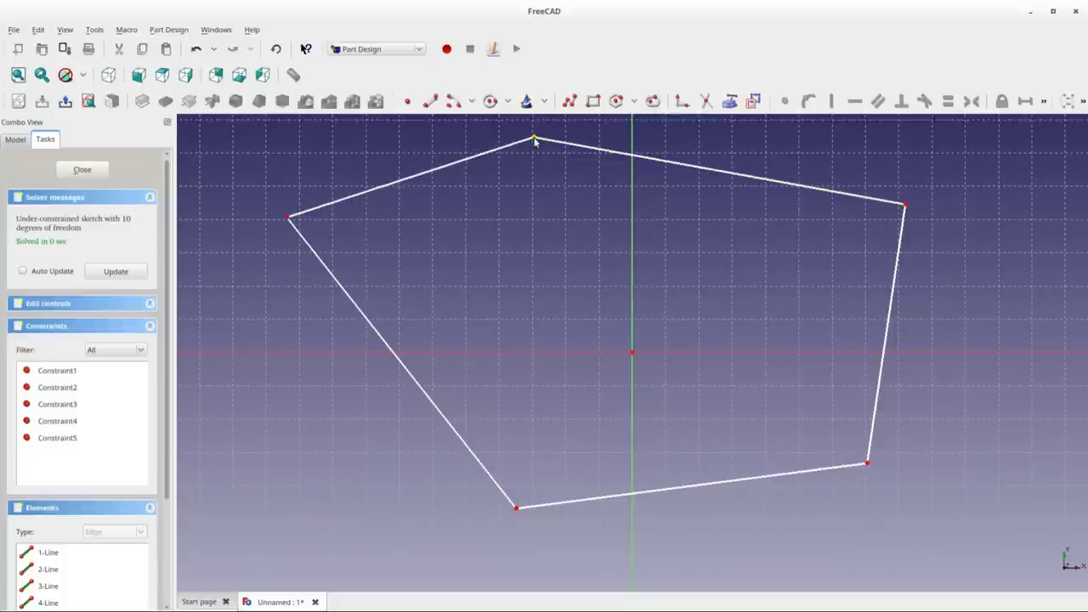
pyautogui.moveTo(535, 139); pyautogui.dragTo(559, 134)
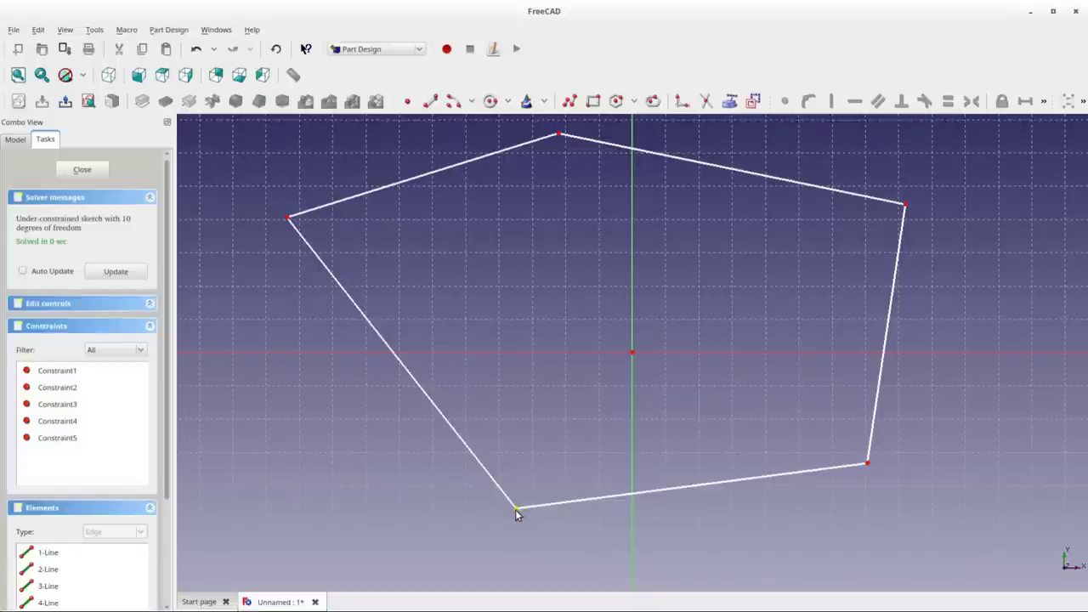
pyautogui.moveTo(516, 509)
pyautogui.mouseDown()
pyautogui.moveTo(353, 516)
pyautogui.moveTo(401, 502)
pyautogui.moveTo(365, 508)
pyautogui.mouseUp()
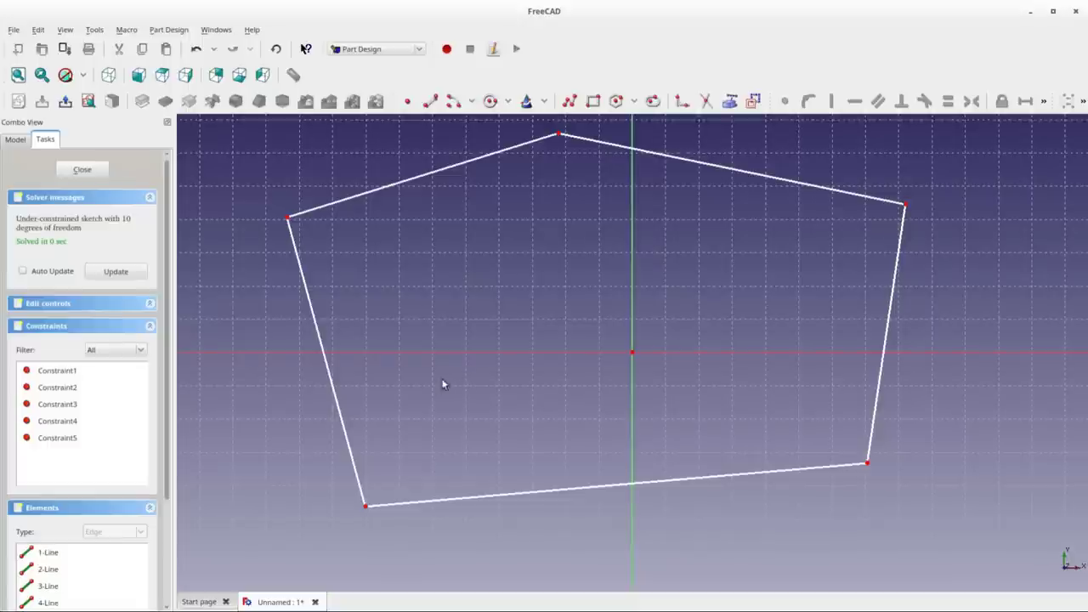
# Make the bottom edge's endpoints symmetric about the vertical axis and pull its right corner inward and up to shorten the edge.
pyautogui.click(364, 507)
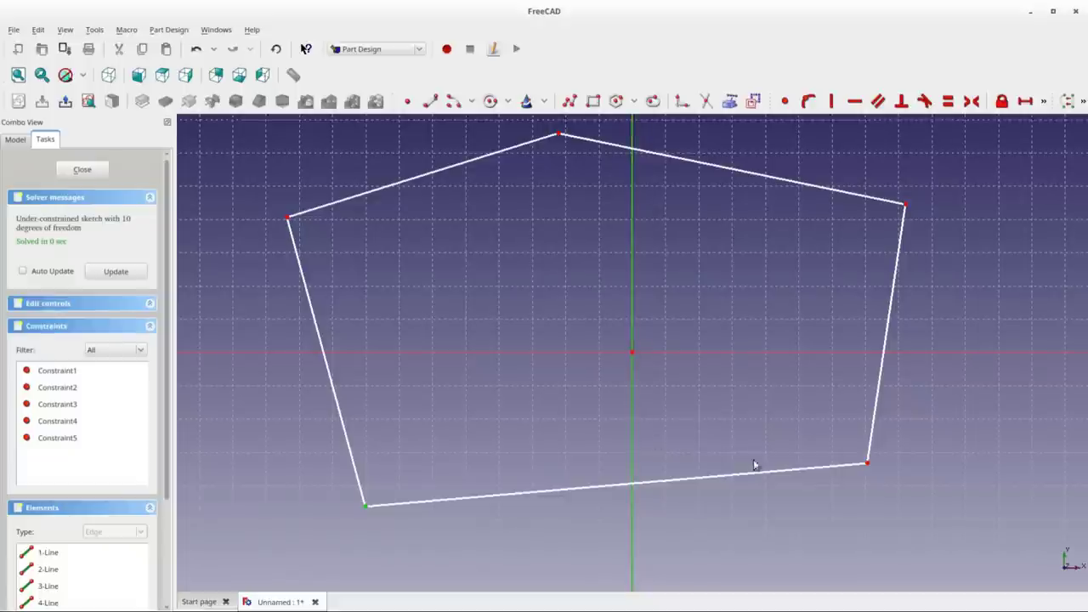
pyautogui.click(866, 464)
pyautogui.click(973, 102)
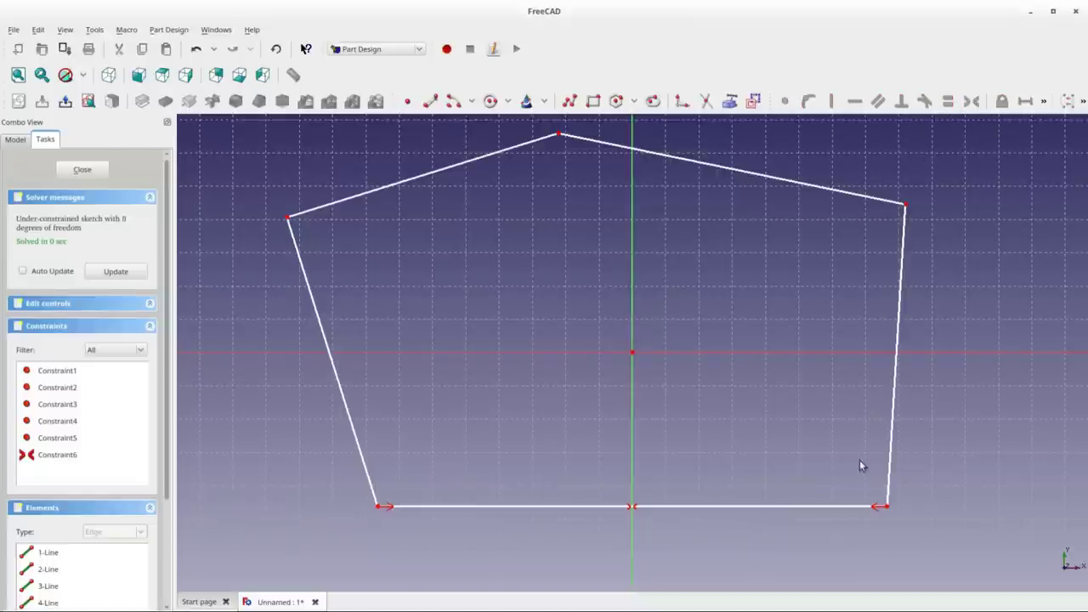
pyautogui.moveTo(888, 509)
pyautogui.mouseDown()
pyautogui.moveTo(845, 457)
pyautogui.moveTo(675, 447)
pyautogui.moveTo(821, 426)
pyautogui.moveTo(743, 432)
pyautogui.moveTo(719, 415)
pyautogui.moveTo(752, 431)
pyautogui.moveTo(723, 452)
pyautogui.moveTo(726, 439)
pyautogui.moveTo(753, 440)
pyautogui.moveTo(734, 447)
pyautogui.moveTo(704, 433)
pyautogui.mouseUp()
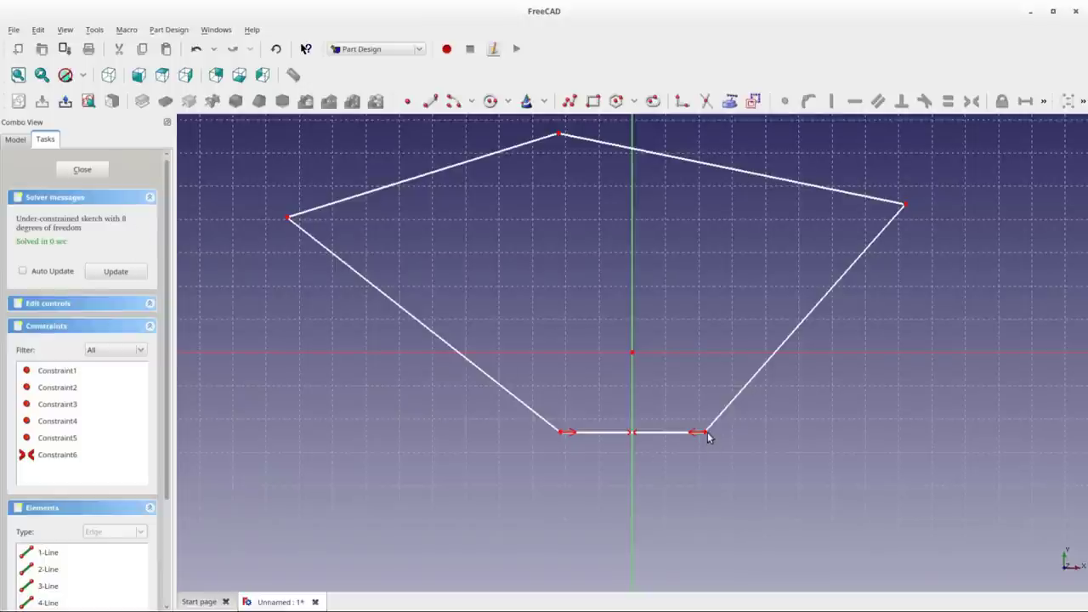
pyautogui.moveTo(708, 437); pyautogui.dragTo(742, 447)
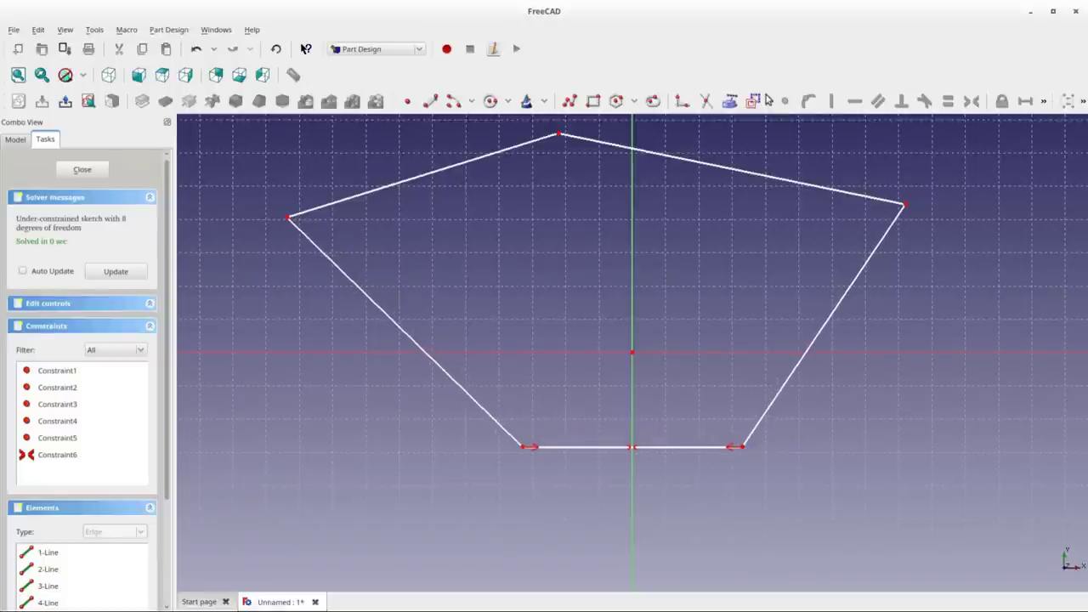
# Put the constraint tools on their own row and make the left edge's endpoints symmetric about the horizontal axis, moving its upper corner outward.
pyautogui.moveTo(767, 100)
pyautogui.mouseDown()
pyautogui.moveTo(5, 109)
pyautogui.moveTo(9, 128)
pyautogui.moveTo(40, 119)
pyautogui.moveTo(30, 124)
pyautogui.mouseUp()
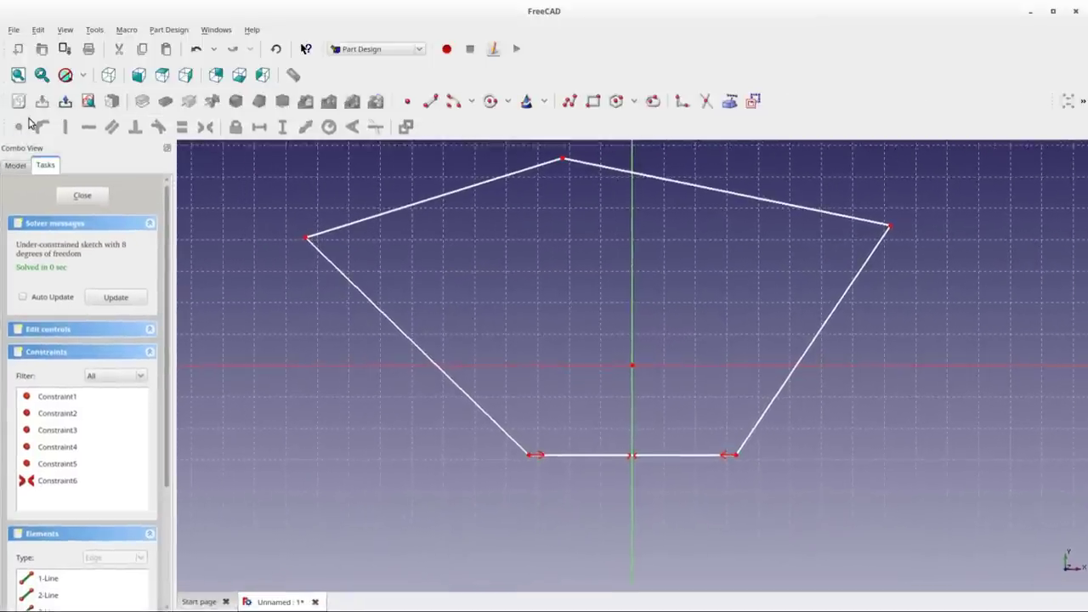
pyautogui.click(306, 237)
pyautogui.click(527, 364)
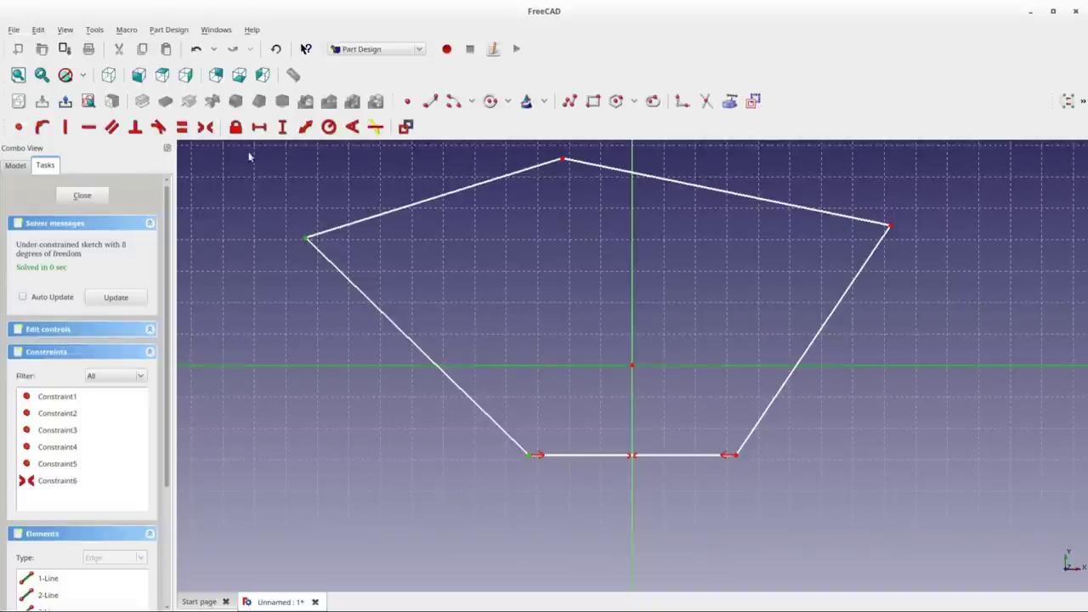
pyautogui.click(205, 128)
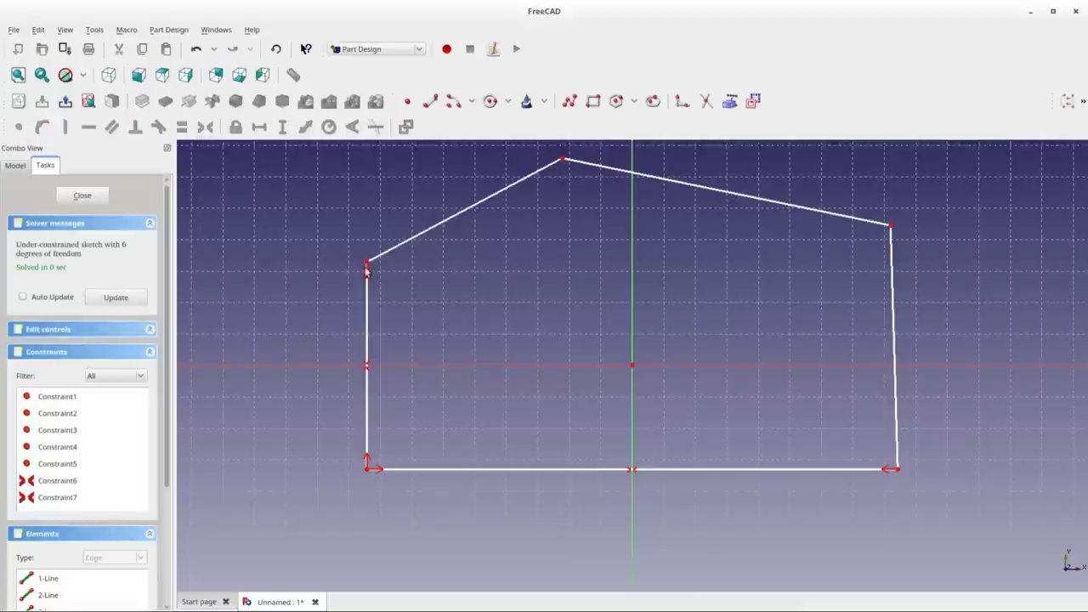
pyautogui.moveTo(367, 265); pyautogui.dragTo(315, 230)
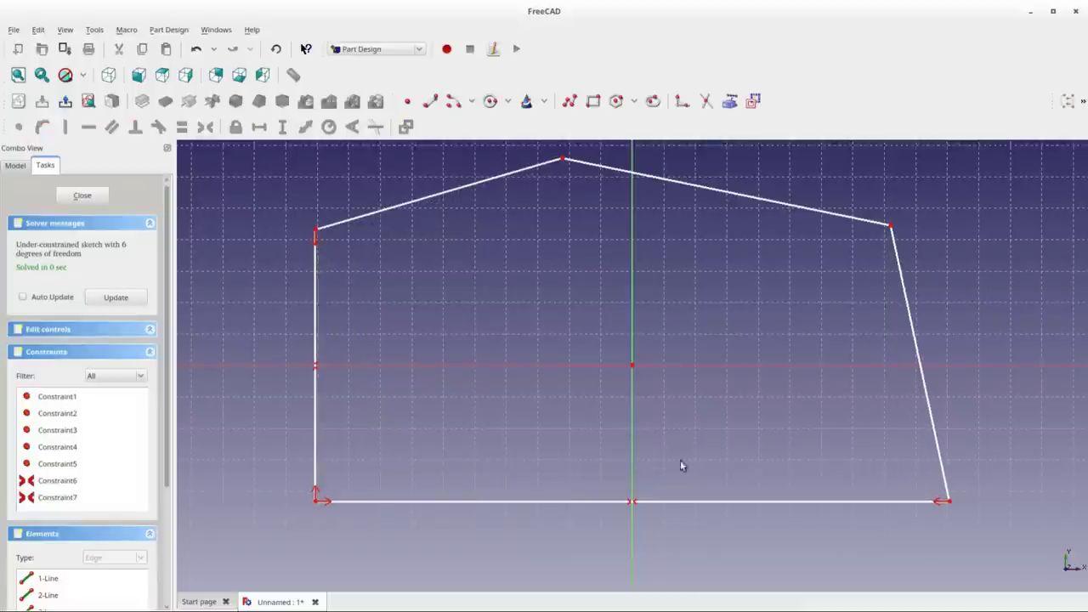
# Move the outline's top vertex to the right of the vertical axis and constrain the long top edge horizontal.
pyautogui.moveTo(561, 159); pyautogui.dragTo(759, 206)
pyautogui.click(736, 212)
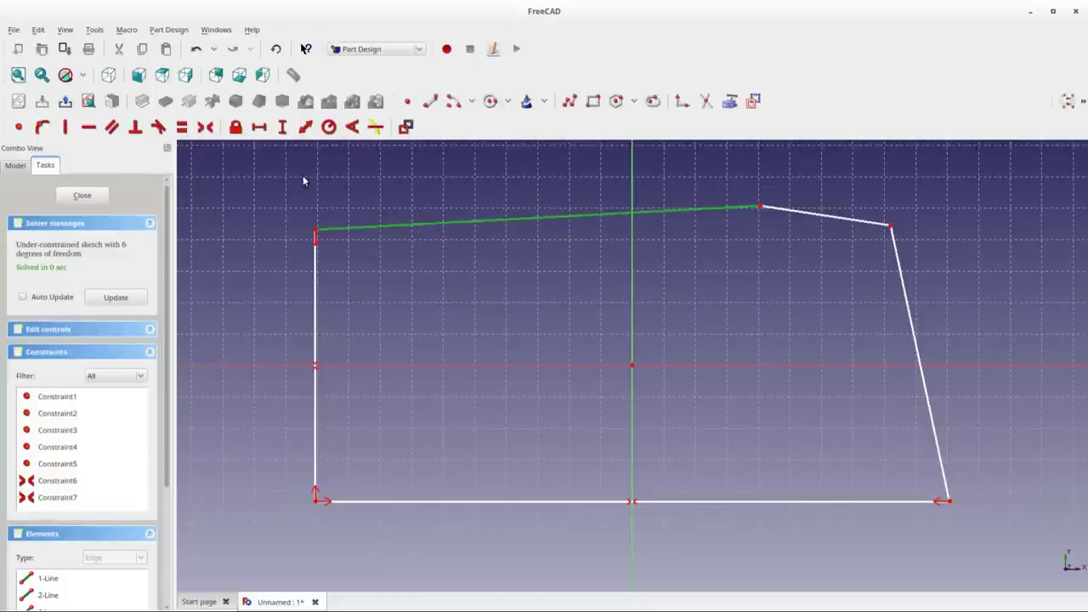
pyautogui.click(88, 131)
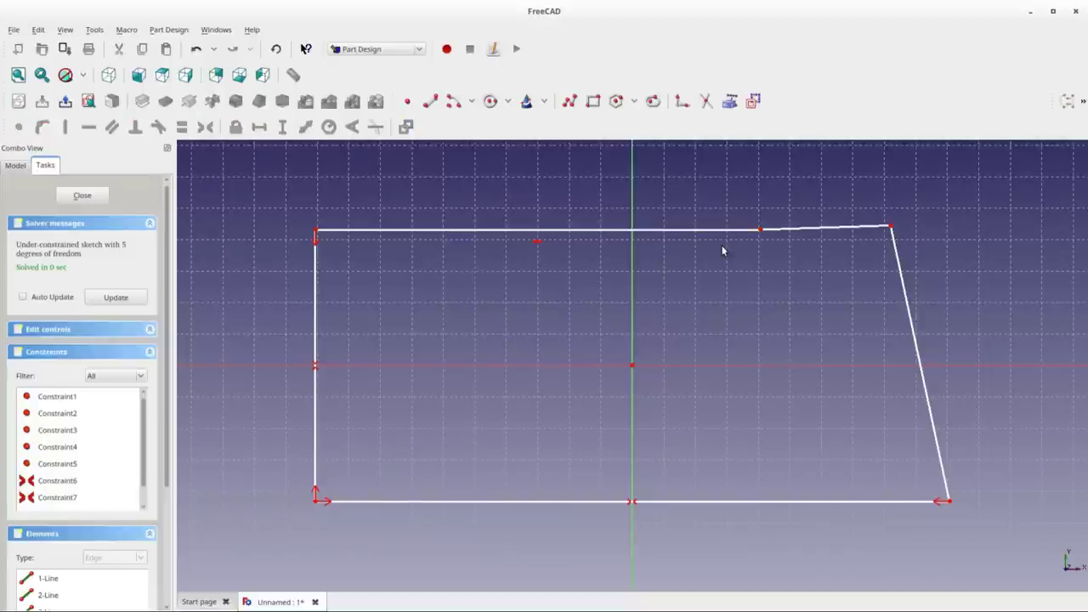
# Lower the upper-right corner of the outline slightly and constrain the right edge vertical.
pyautogui.moveTo(888, 230); pyautogui.dragTo(886, 258)
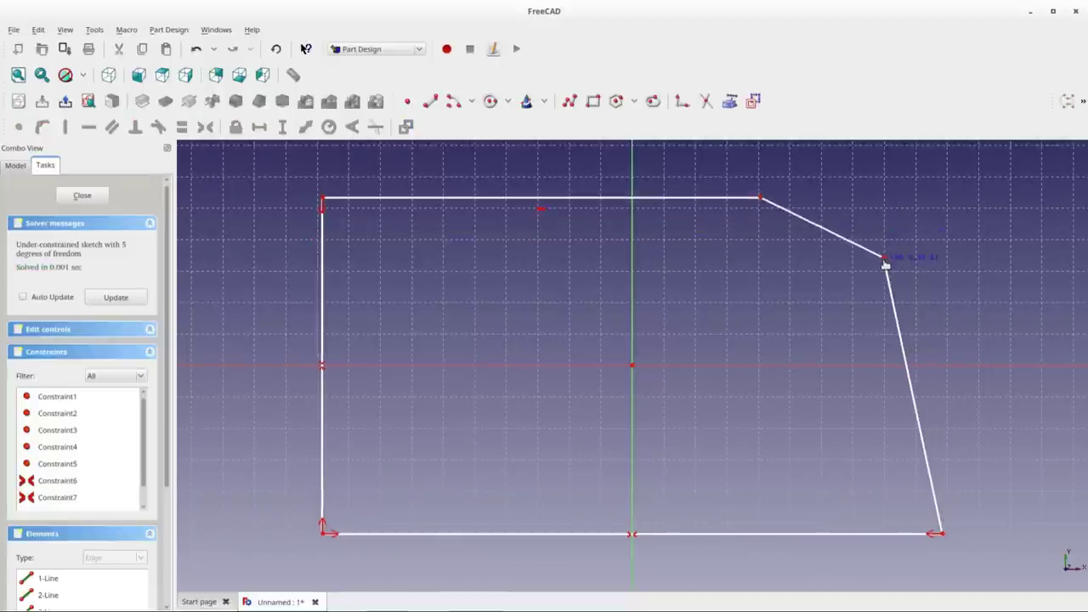
pyautogui.click(893, 302)
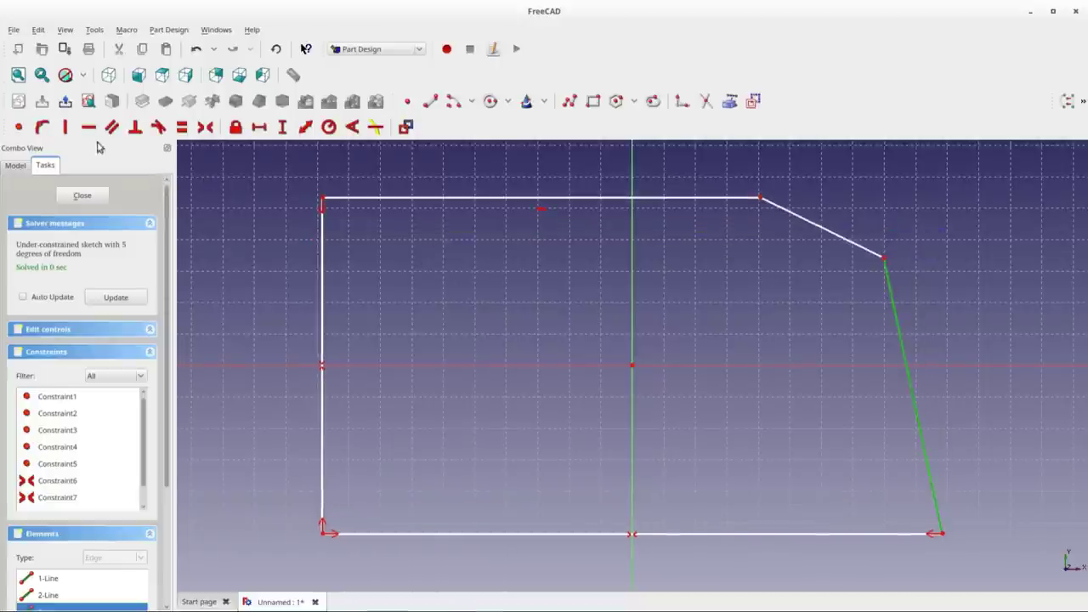
pyautogui.click(68, 129)
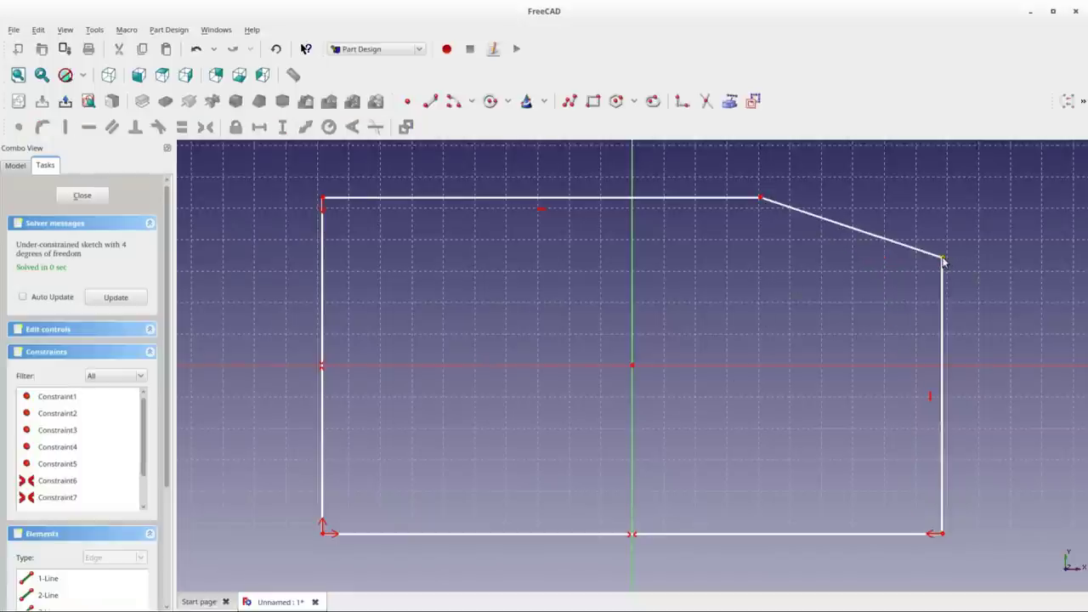
# Lower the right edge's upper endpoint, constrain it onto the horizontal axis and shift it slightly outward along the axis.
pyautogui.moveTo(944, 258)
pyautogui.mouseDown()
pyautogui.moveTo(926, 295)
pyautogui.moveTo(895, 293)
pyautogui.moveTo(899, 276)
pyautogui.moveTo(930, 311)
pyautogui.moveTo(917, 323)
pyautogui.mouseUp()
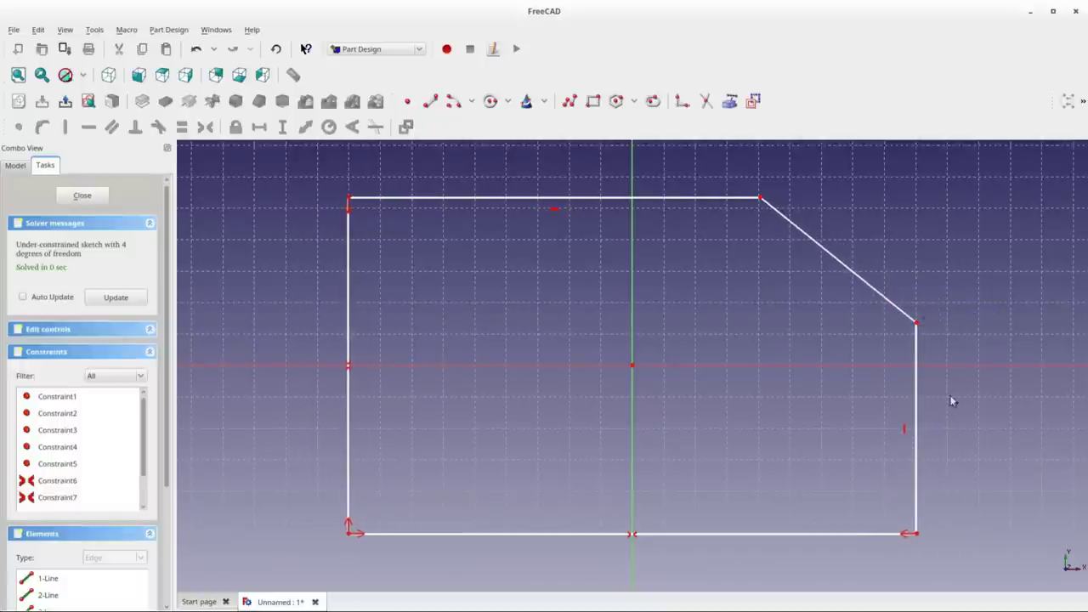
pyautogui.click(917, 324)
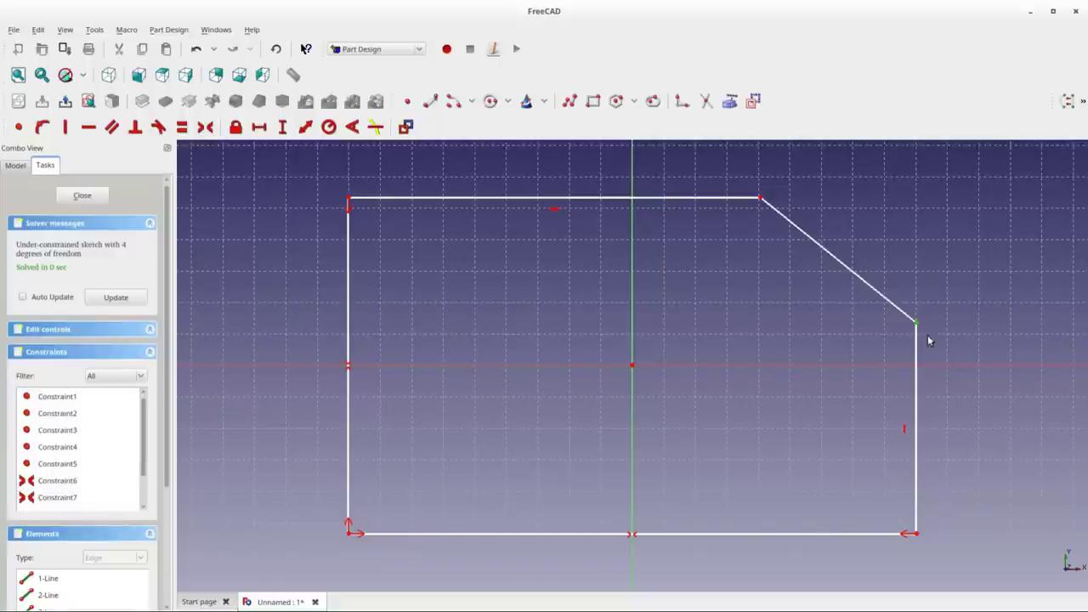
pyautogui.click(939, 366)
pyautogui.click(38, 131)
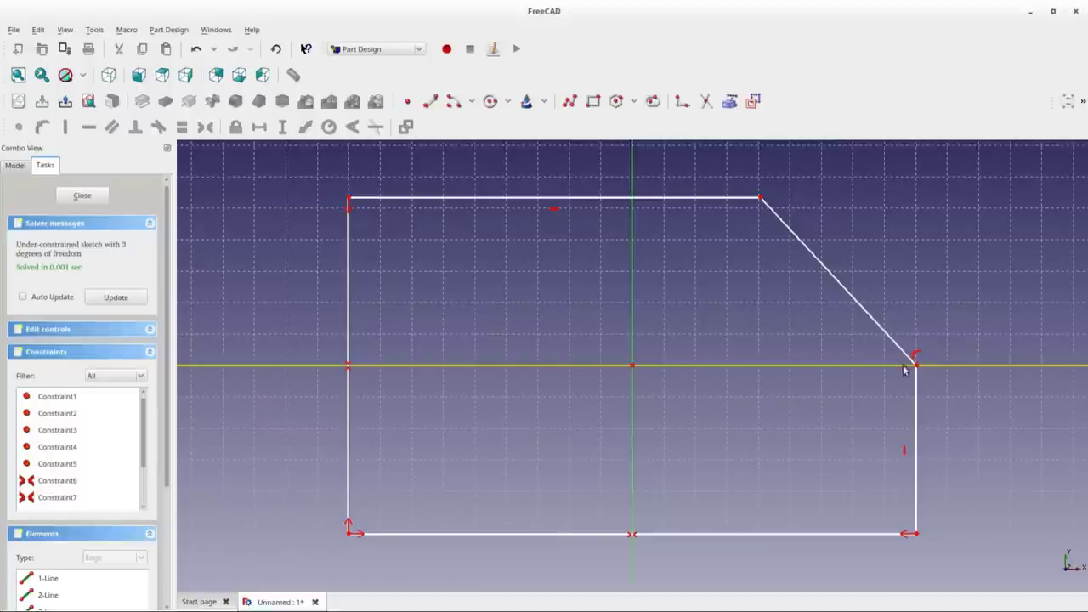
pyautogui.moveTo(916, 365)
pyautogui.mouseDown()
pyautogui.moveTo(929, 374)
pyautogui.moveTo(923, 367)
pyautogui.mouseUp()
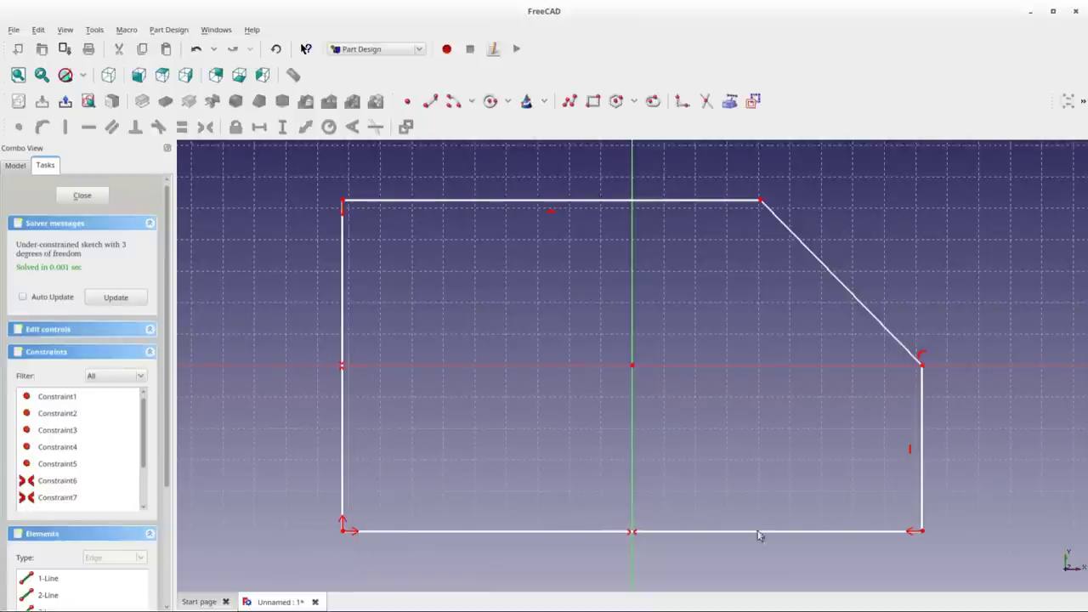
# Constrain the horizontal distance between the bottom edge's endpoints to 120 mm and place the dimension below the edge.
pyautogui.click(343, 532)
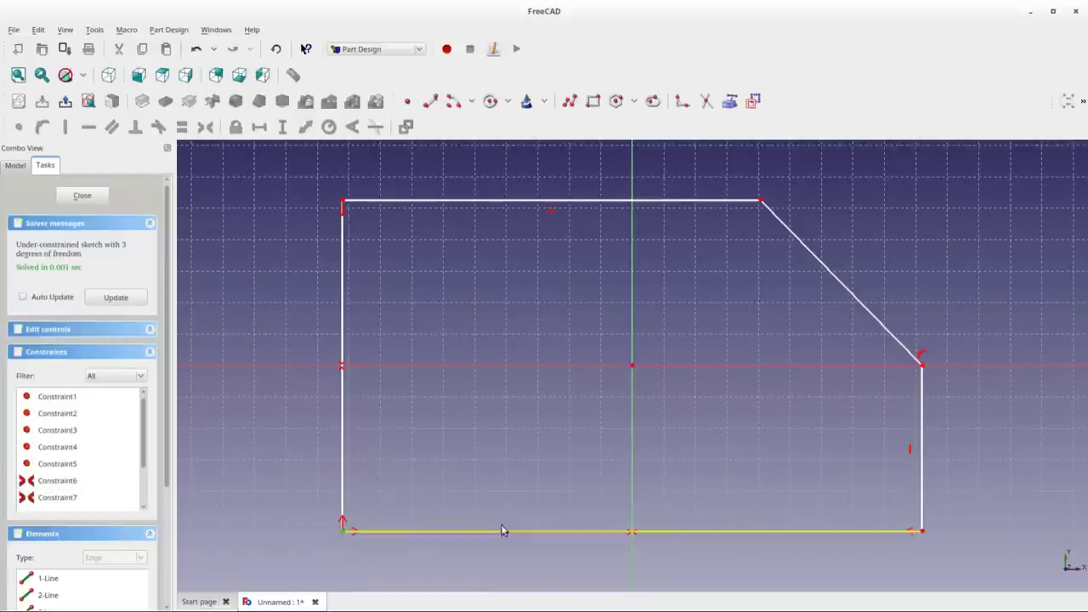
pyautogui.click(923, 532)
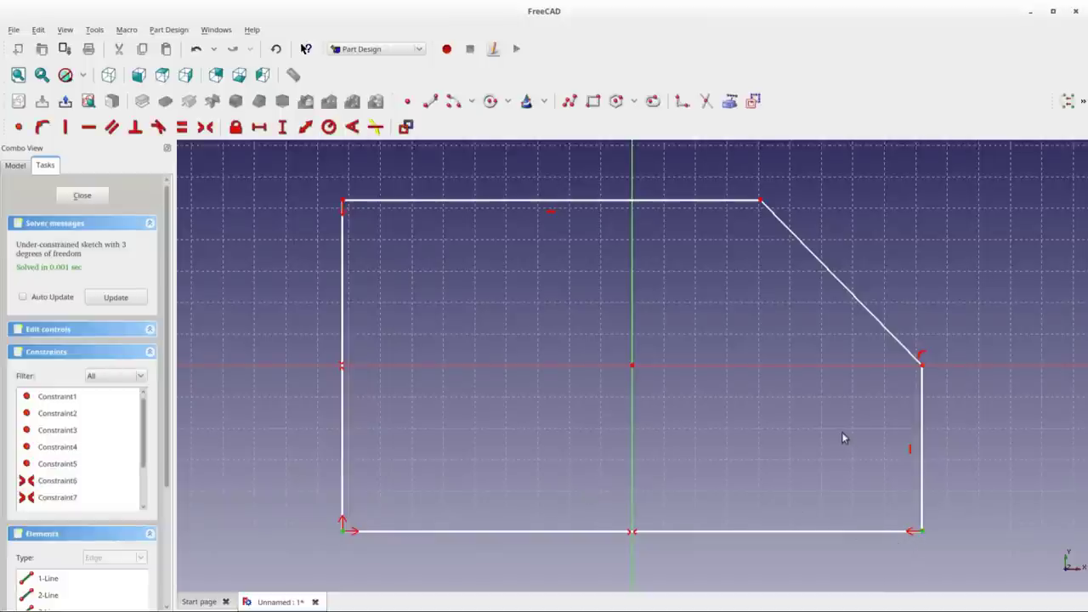
pyautogui.click(261, 132)
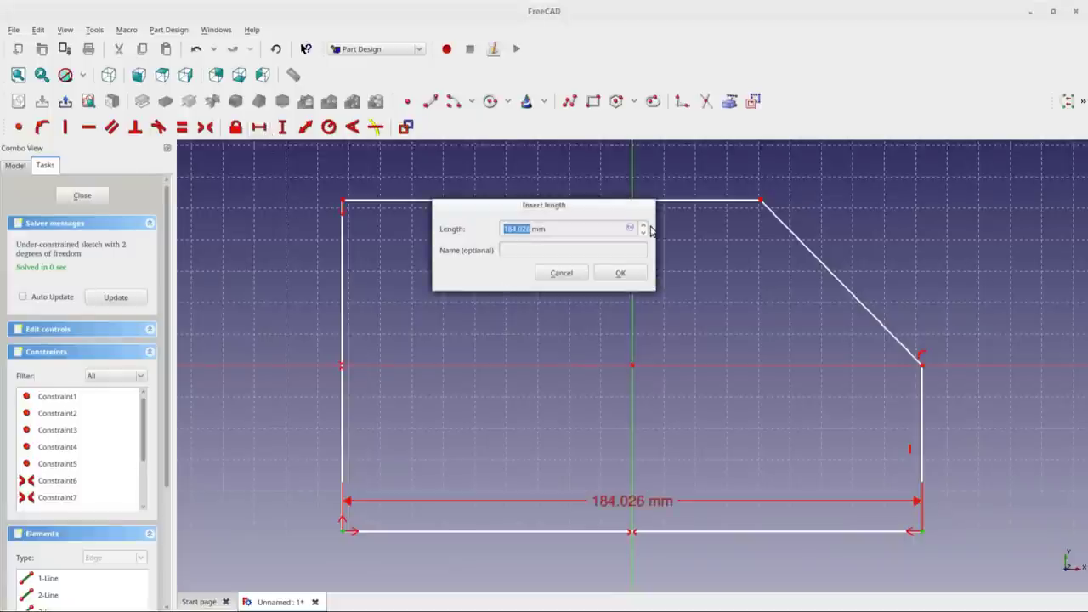
pyautogui.write('120')
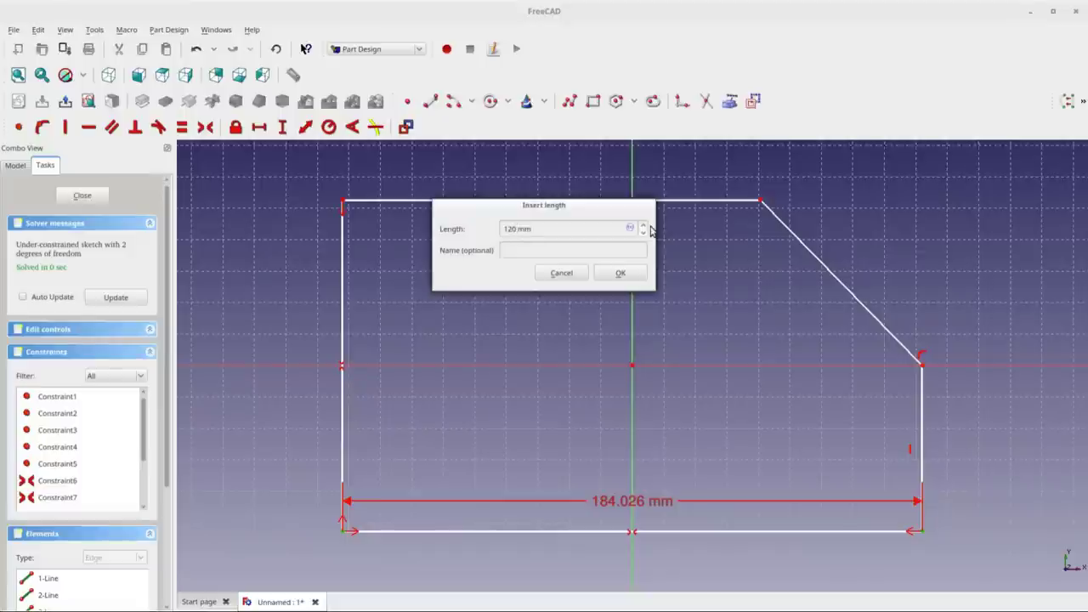
pyautogui.press('Return')
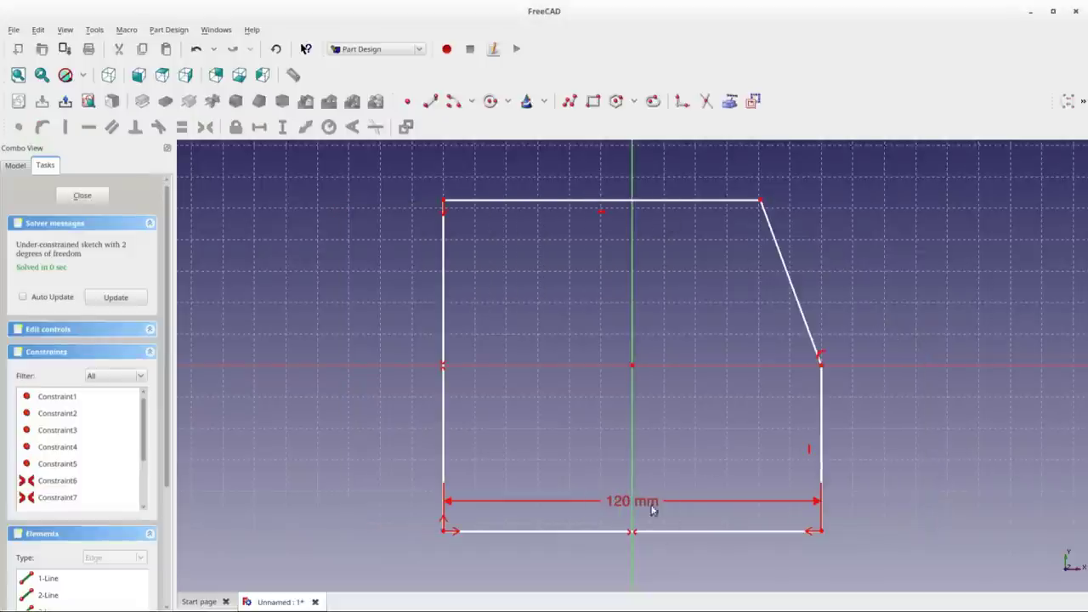
pyautogui.moveTo(646, 505); pyautogui.dragTo(635, 553)
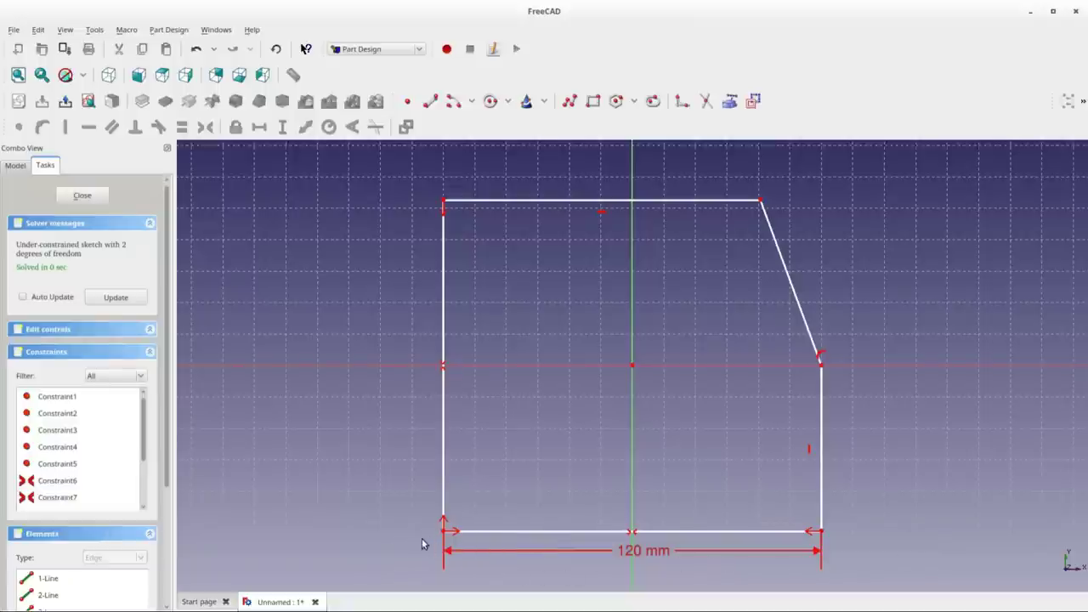
# Change the bottom edge's horizontal dimension to 160 mm and set it back to 120 mm.
pyautogui.doubleClick(650, 559)
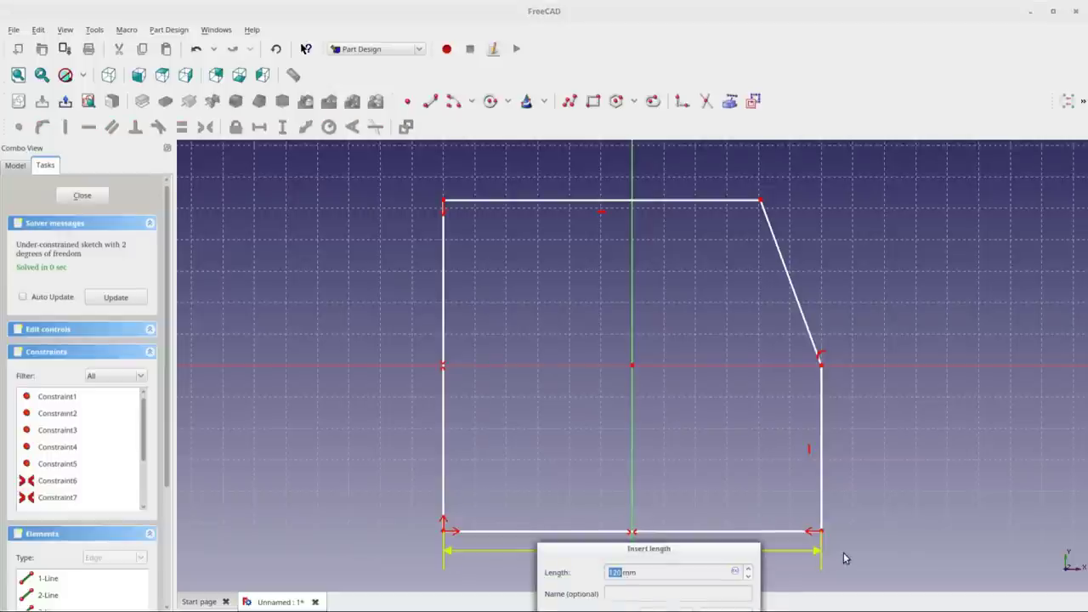
pyautogui.write('160')
pyautogui.press('Return')
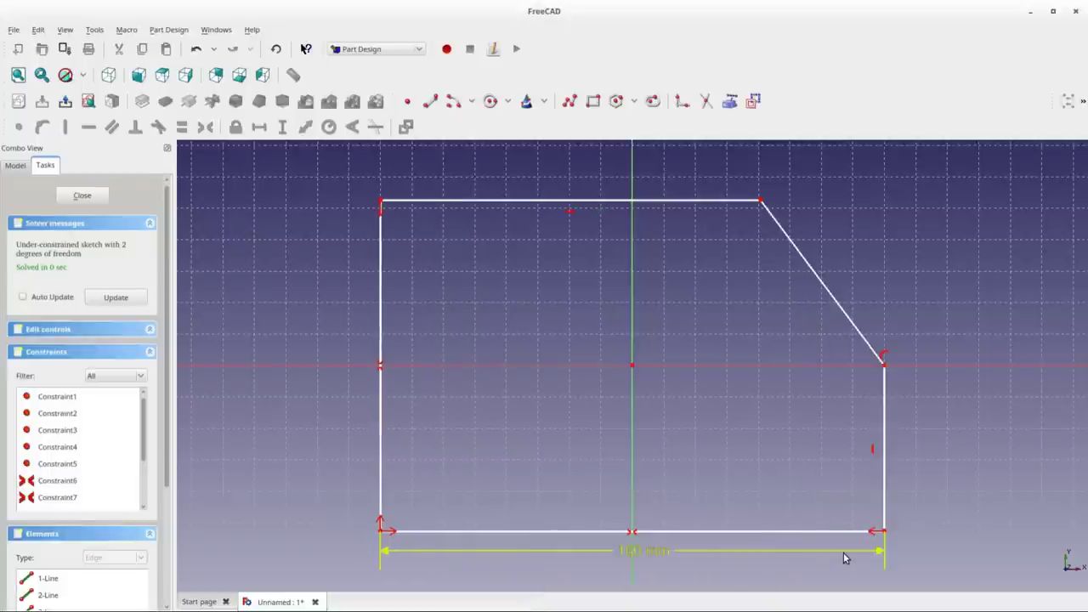
pyautogui.doubleClick(644, 550)
pyautogui.write('120')
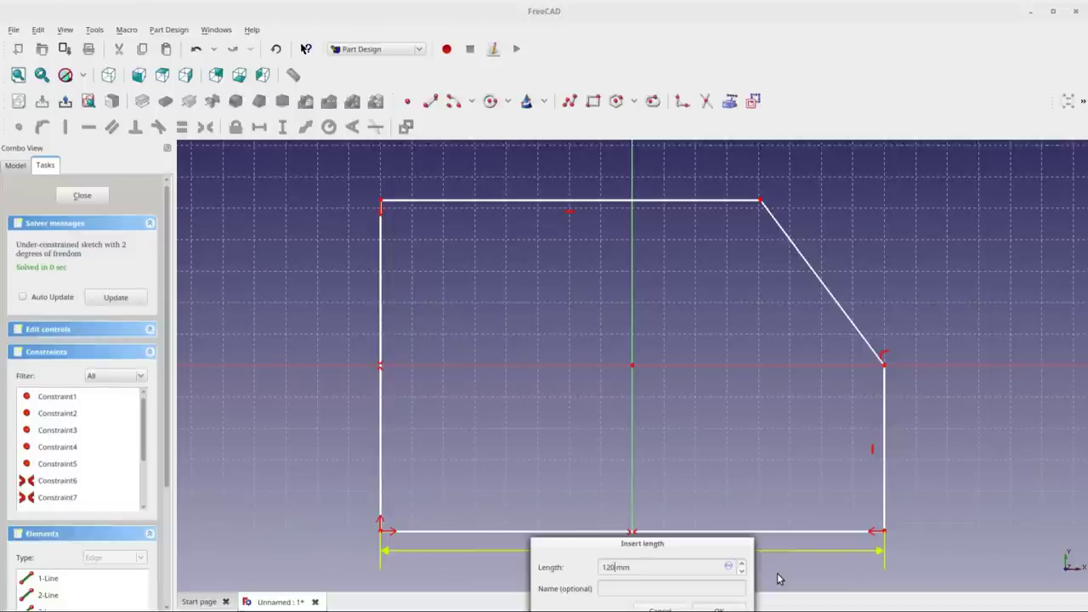
pyautogui.press('Return')
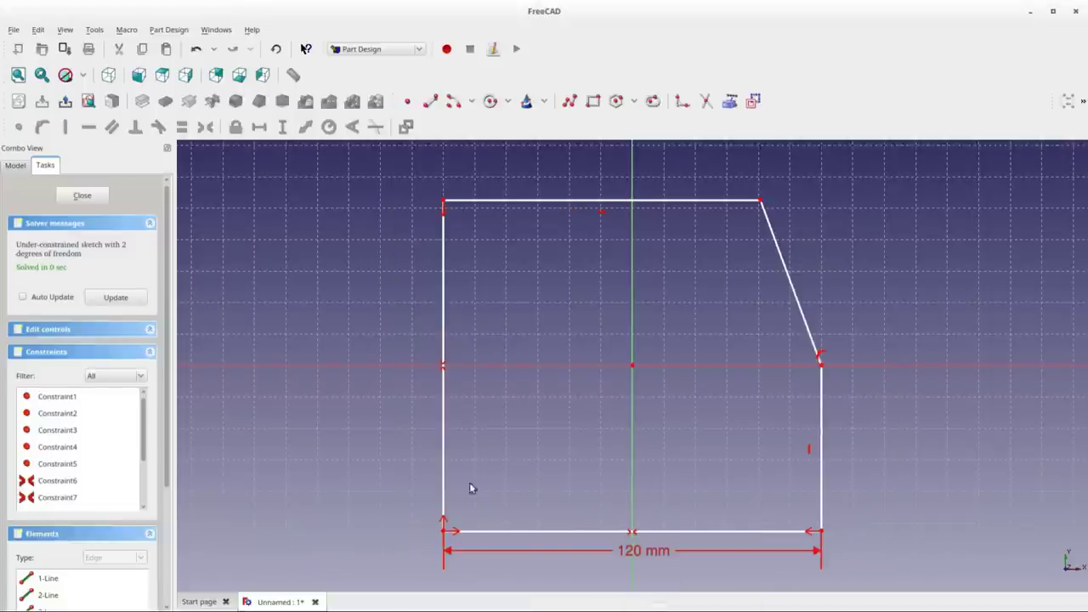
# Constrain the vertical distance between the left edge's endpoints to 60 mm.
pyautogui.click(443, 530)
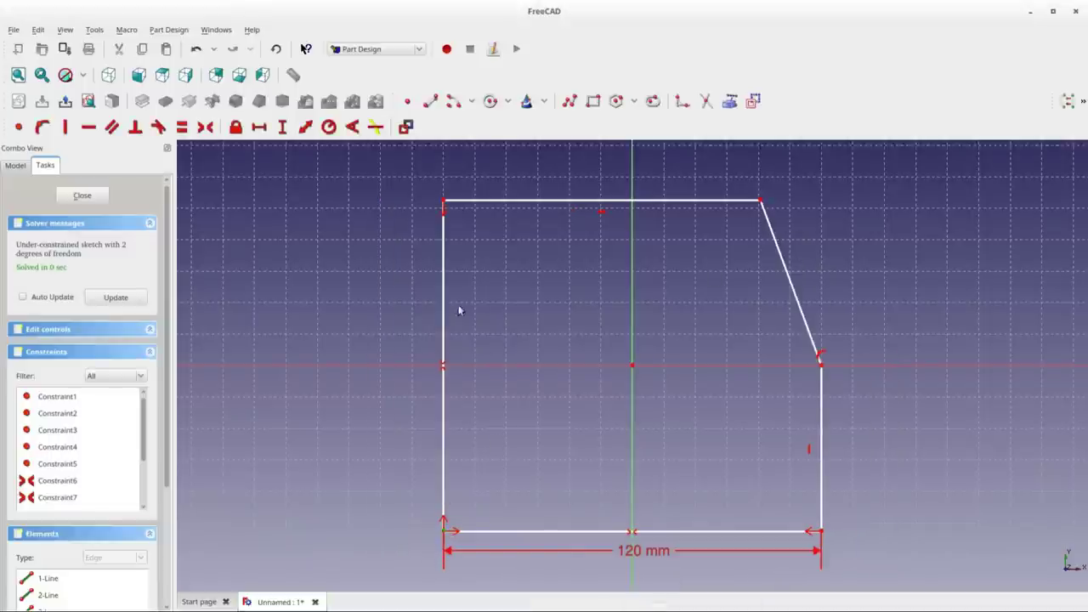
pyautogui.click(443, 201)
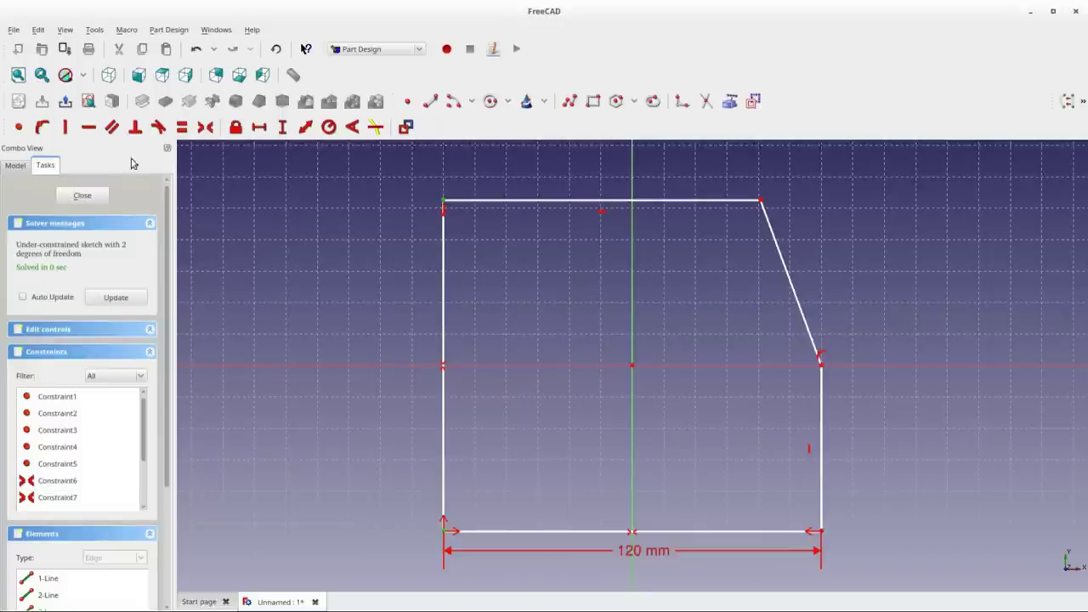
pyautogui.click(283, 128)
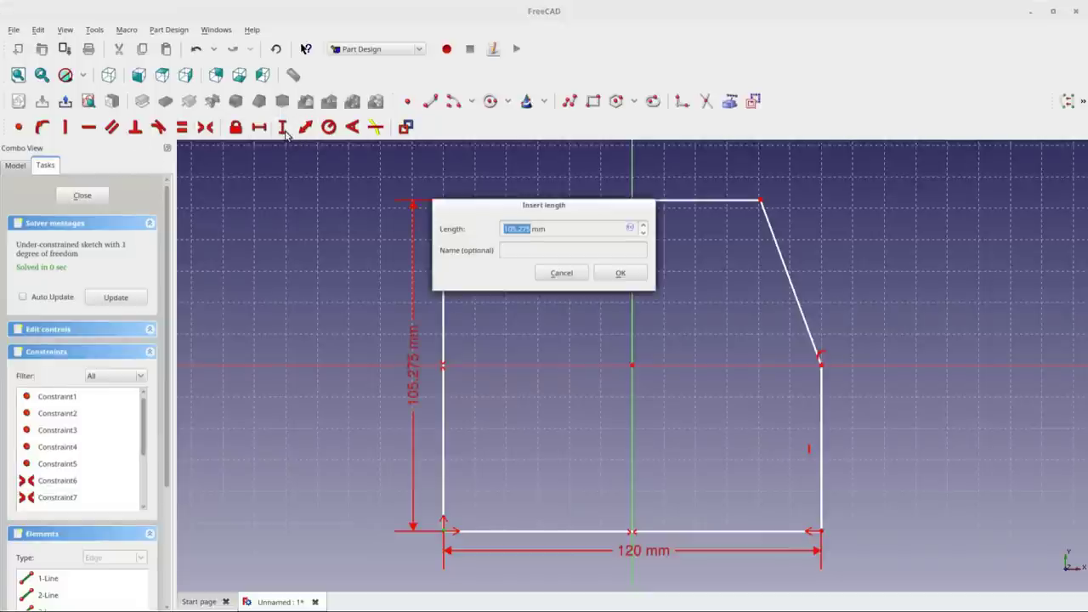
pyautogui.write('60')
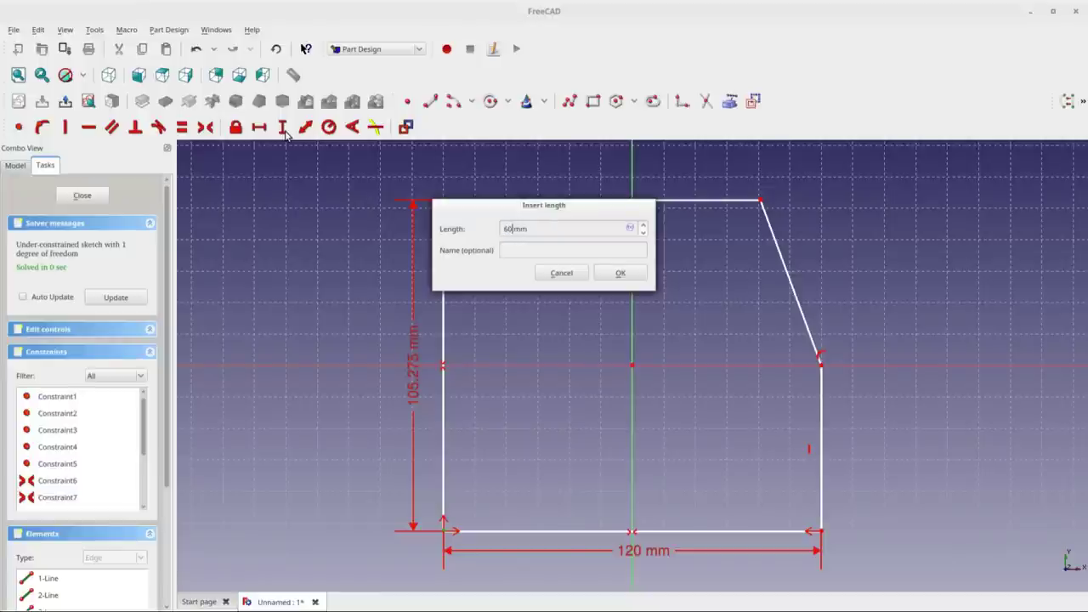
pyautogui.press('Return')
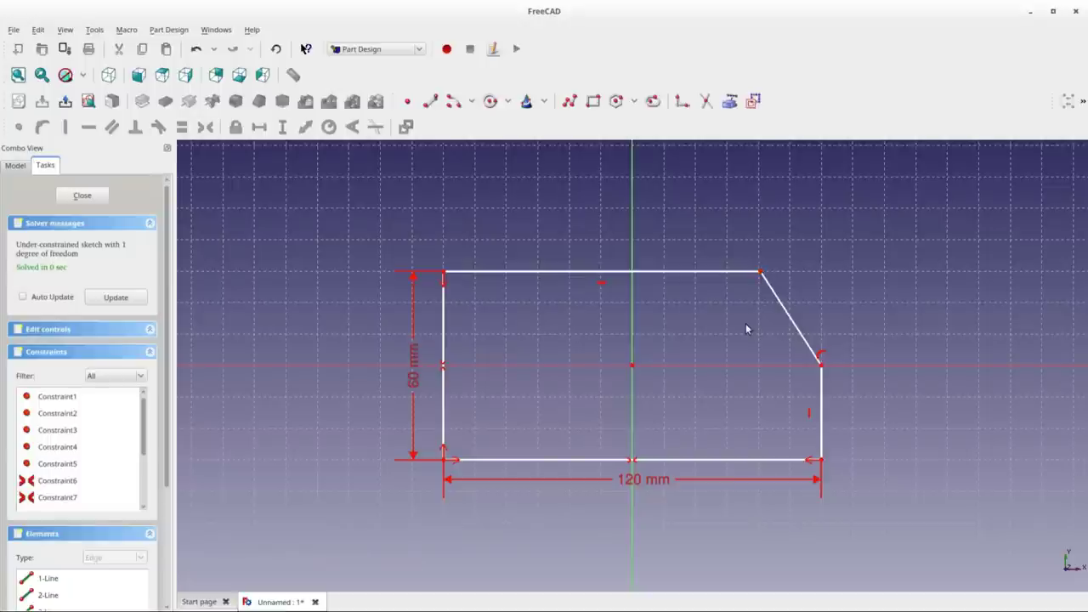
# Shift the slanted edge's upper vertex inward and constrain the angle between the slanted edge and the right vertical edge to 135°.
pyautogui.moveTo(762, 275); pyautogui.dragTo(746, 291)
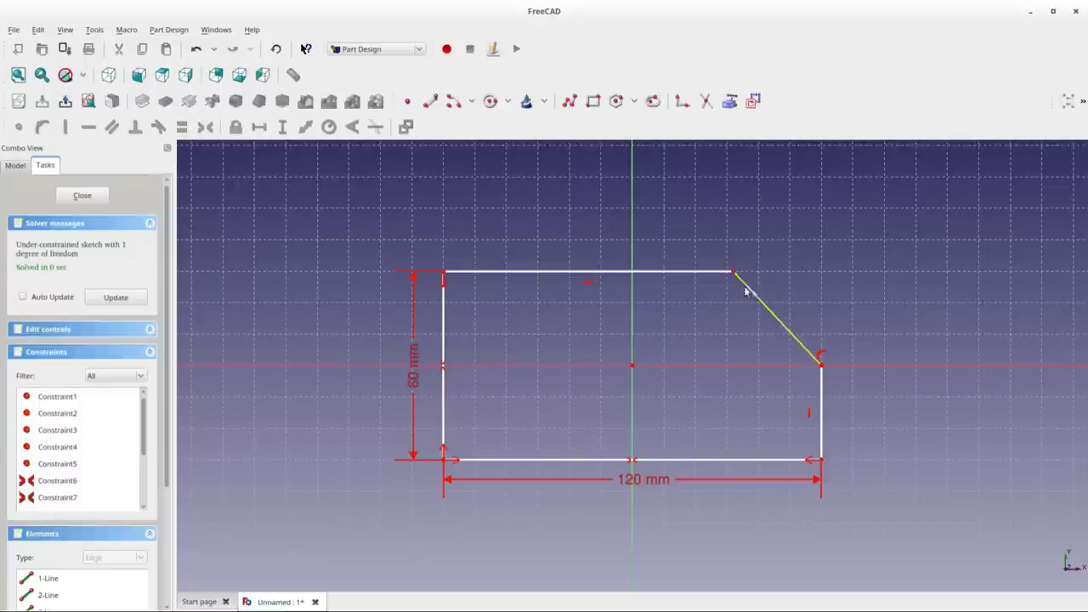
pyautogui.click(754, 295)
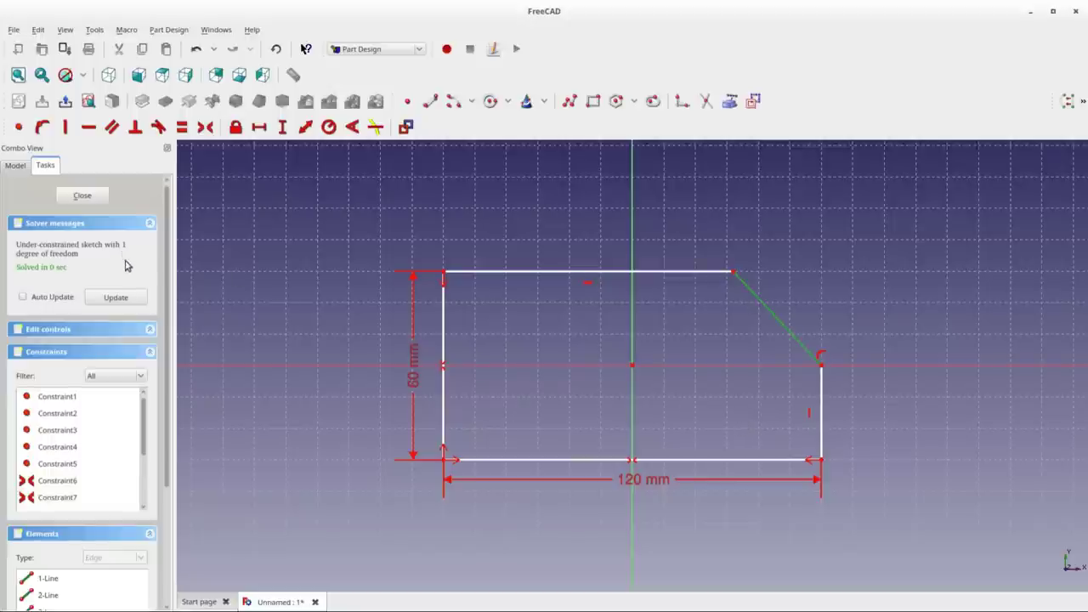
pyautogui.click(778, 333)
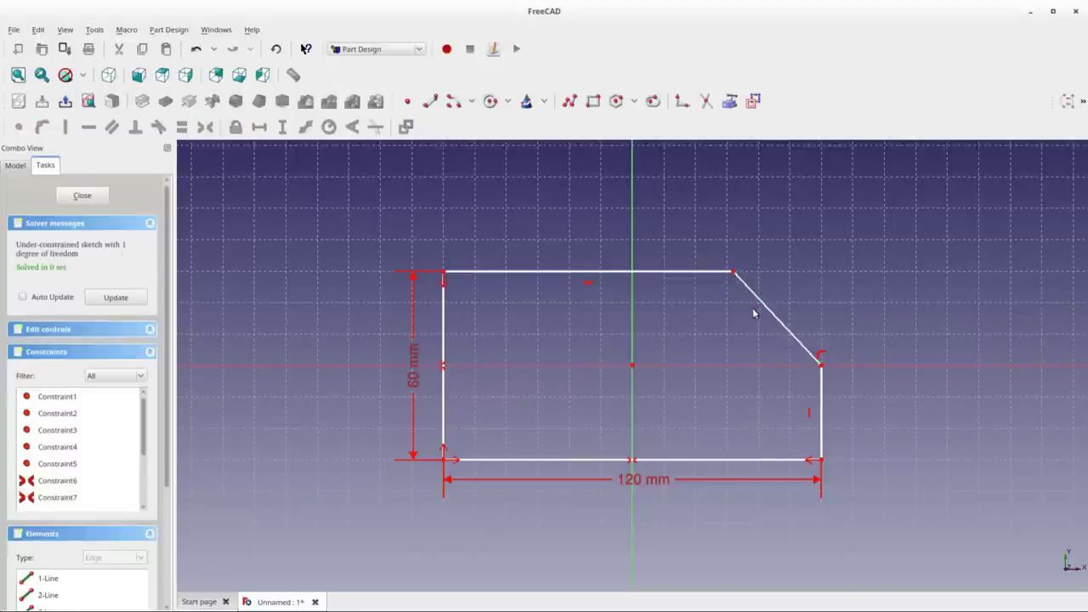
pyautogui.click(765, 308)
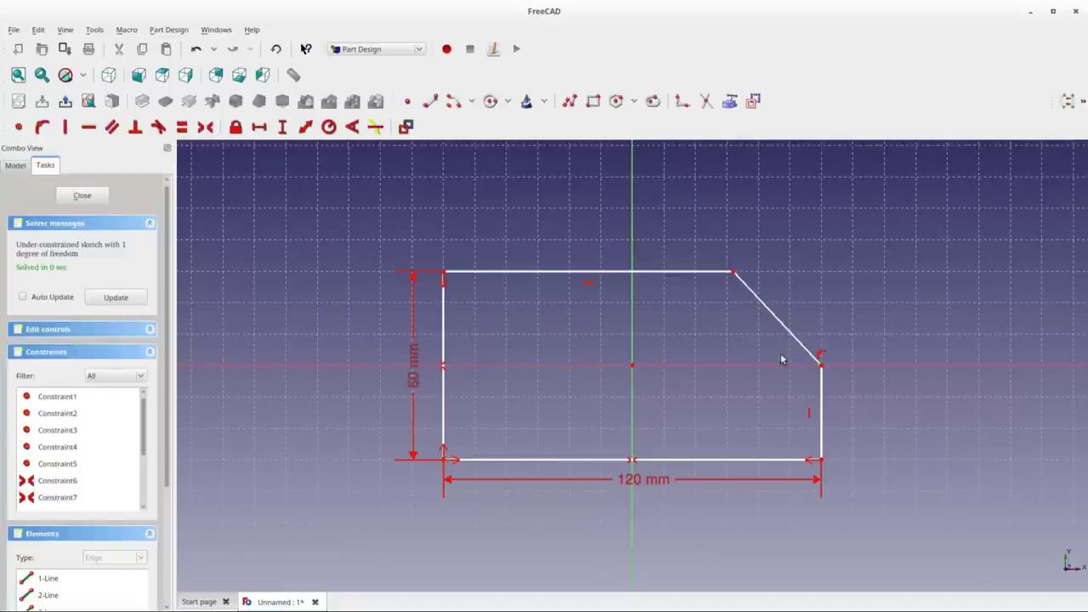
pyautogui.click(780, 358)
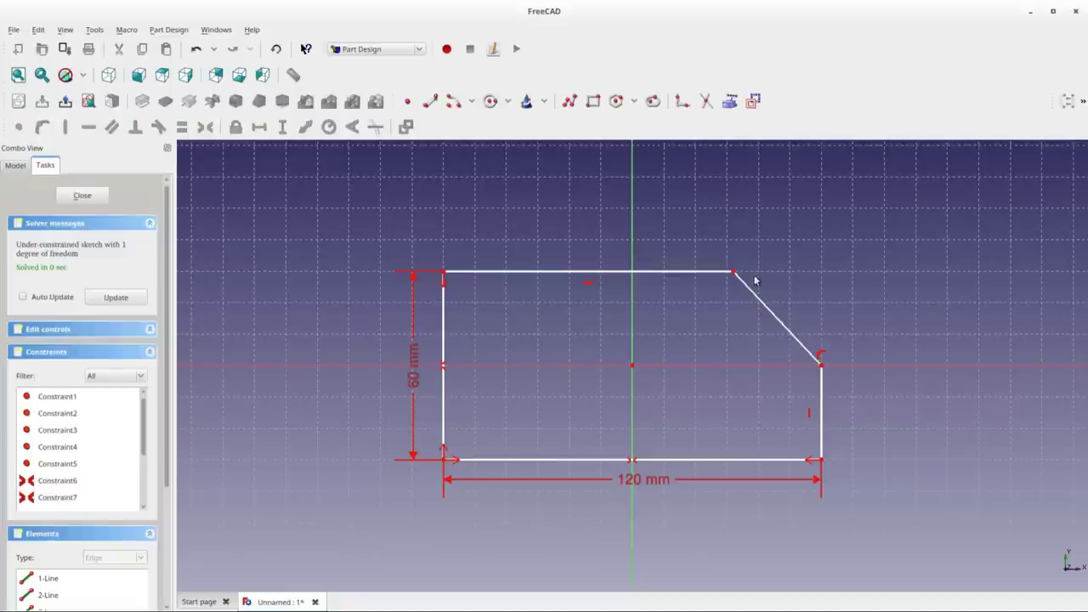
pyautogui.click(794, 336)
pyautogui.click(822, 395)
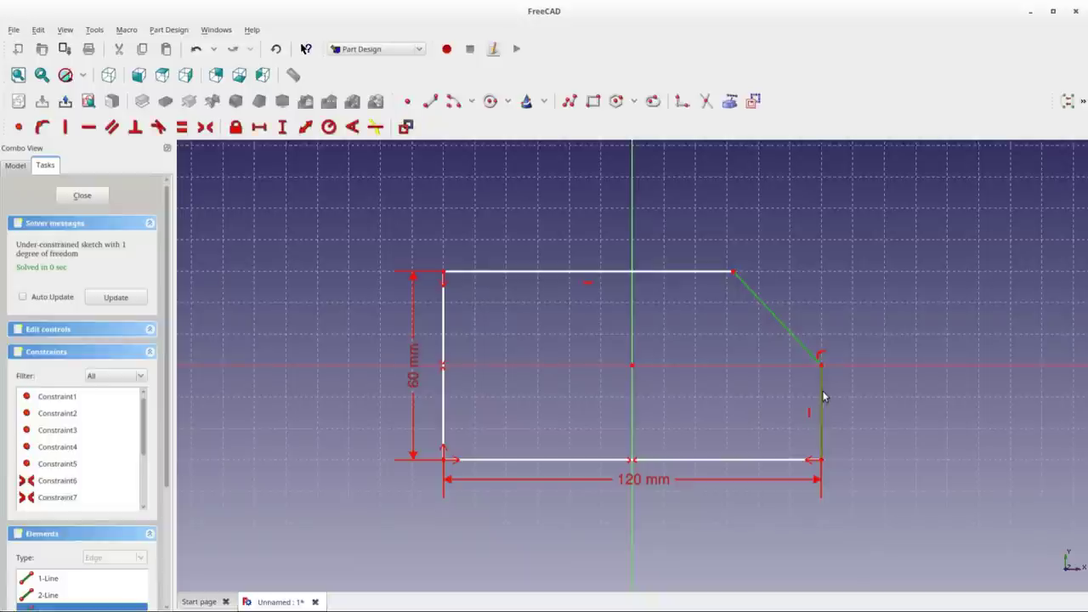
pyautogui.click(353, 127)
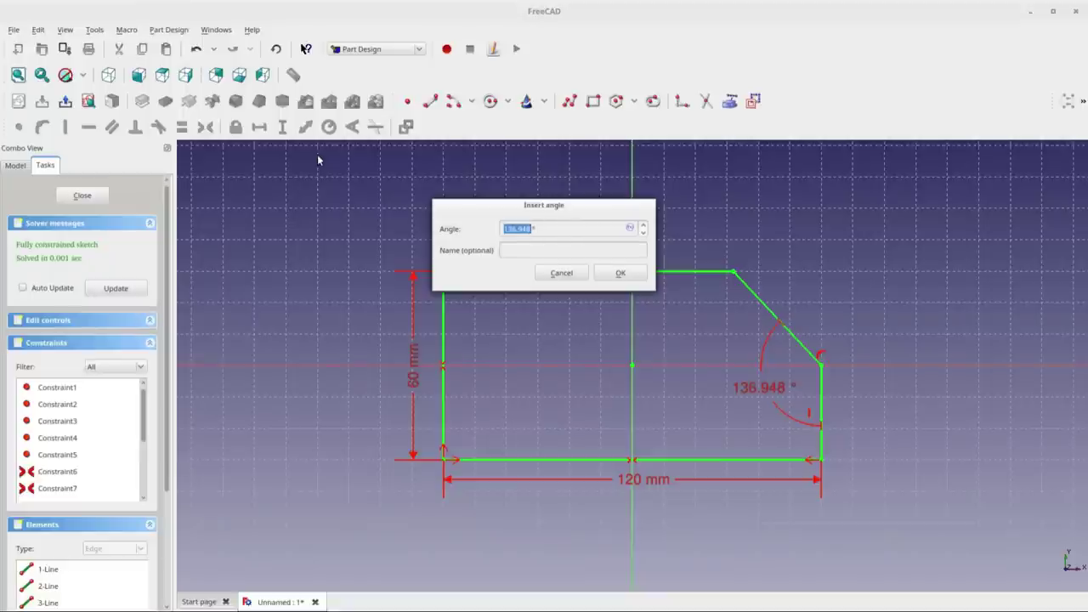
pyautogui.write('135')
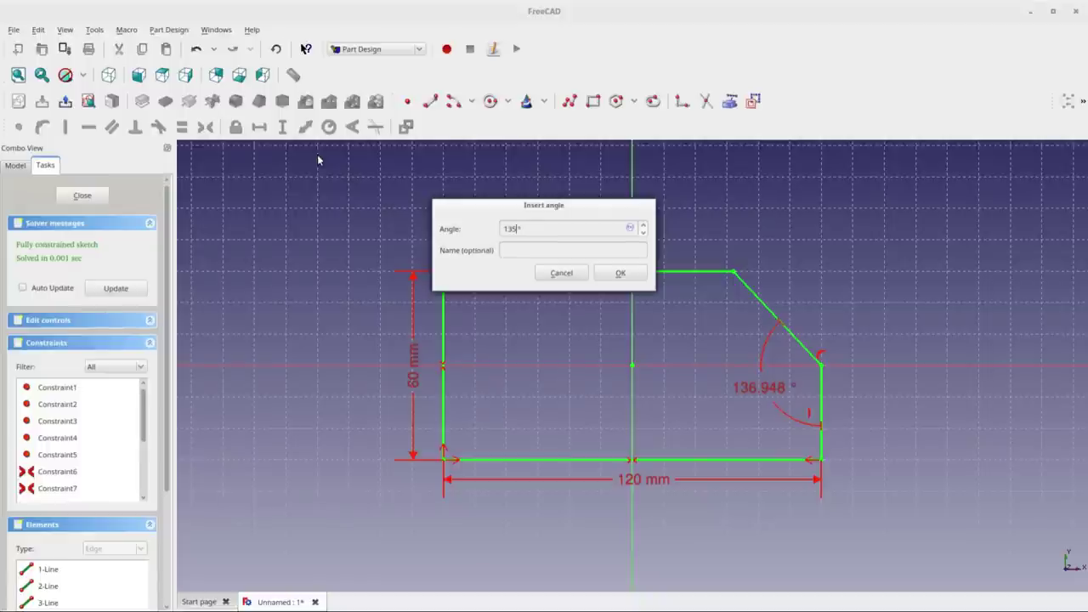
pyautogui.press('Return')
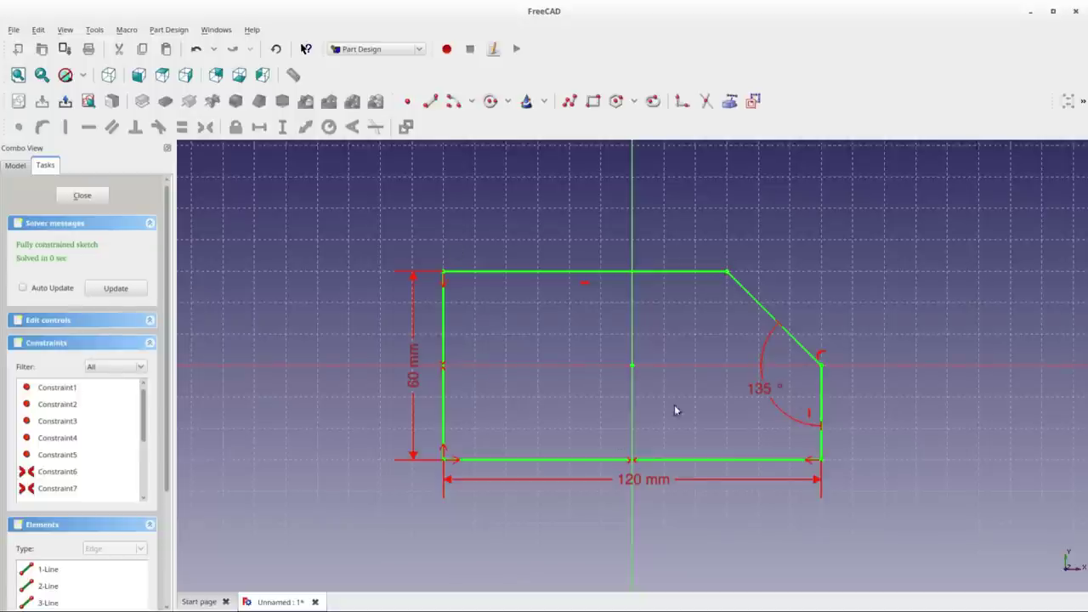
# Change the angle between the slanted and right edges to 170° and set it back to 135°.
pyautogui.doubleClick(762, 389)
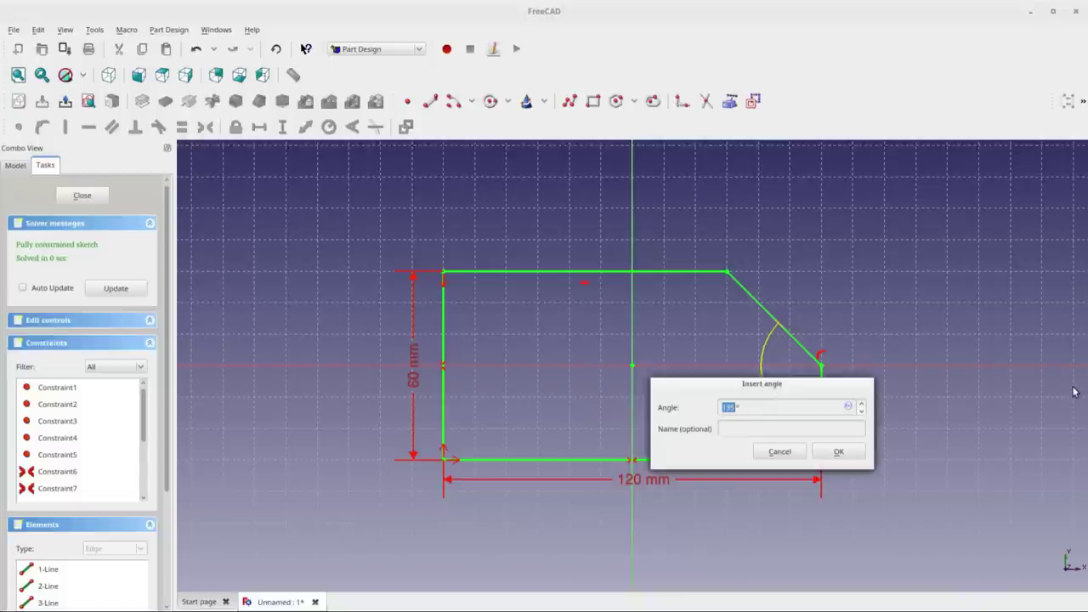
pyautogui.write('1')
pyautogui.press('Return')
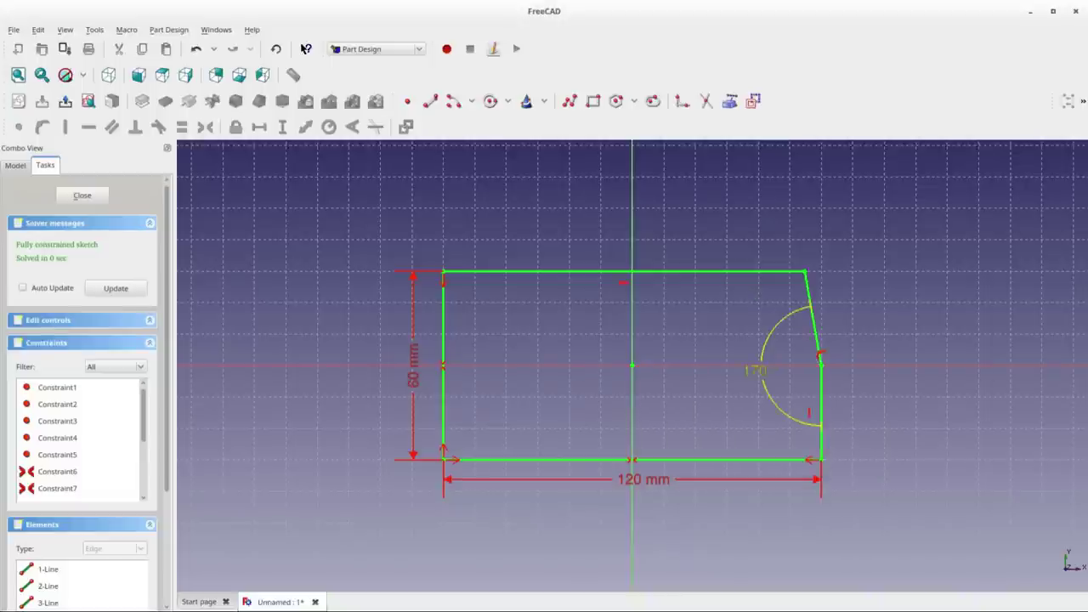
pyautogui.doubleClick(757, 374)
pyautogui.write('135')
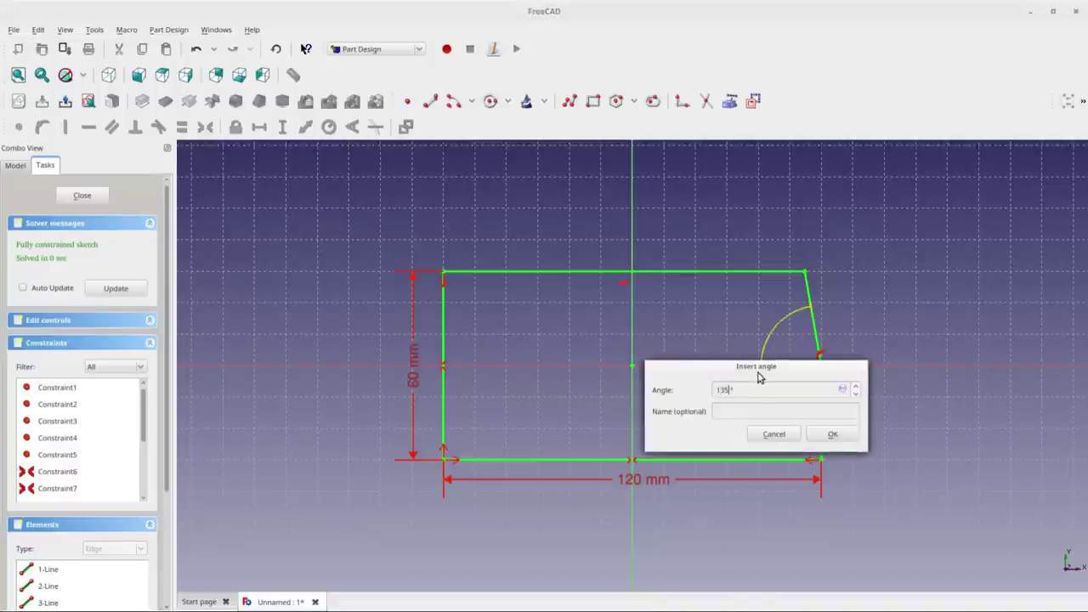
pyautogui.click(832, 434)
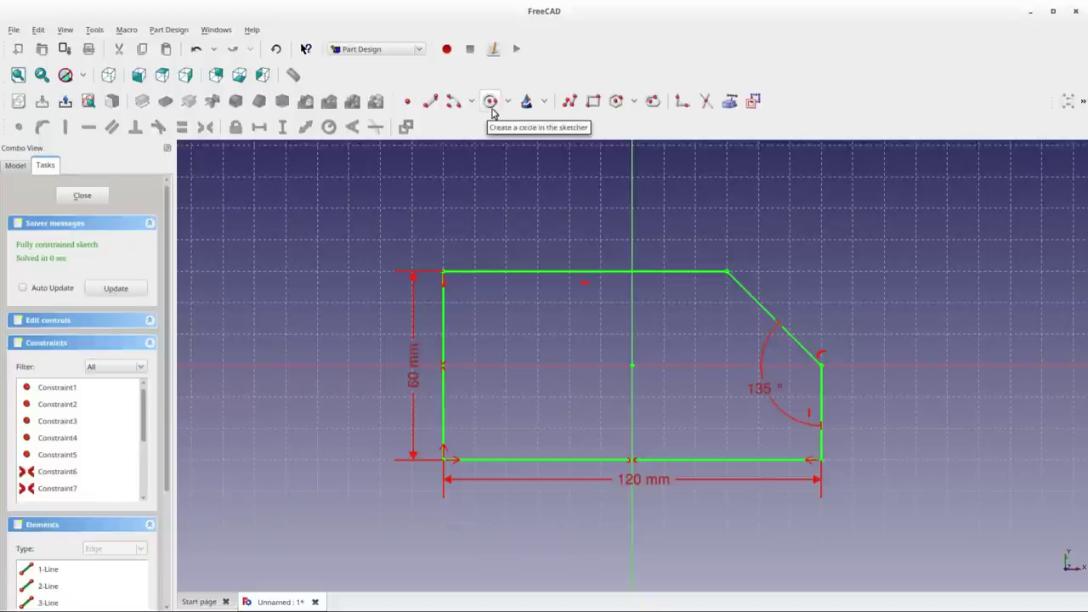
# Draw two circles inside the outline, one in its upper left area and one right of the vertical axis near the slanted edge.
pyautogui.click(511, 321)
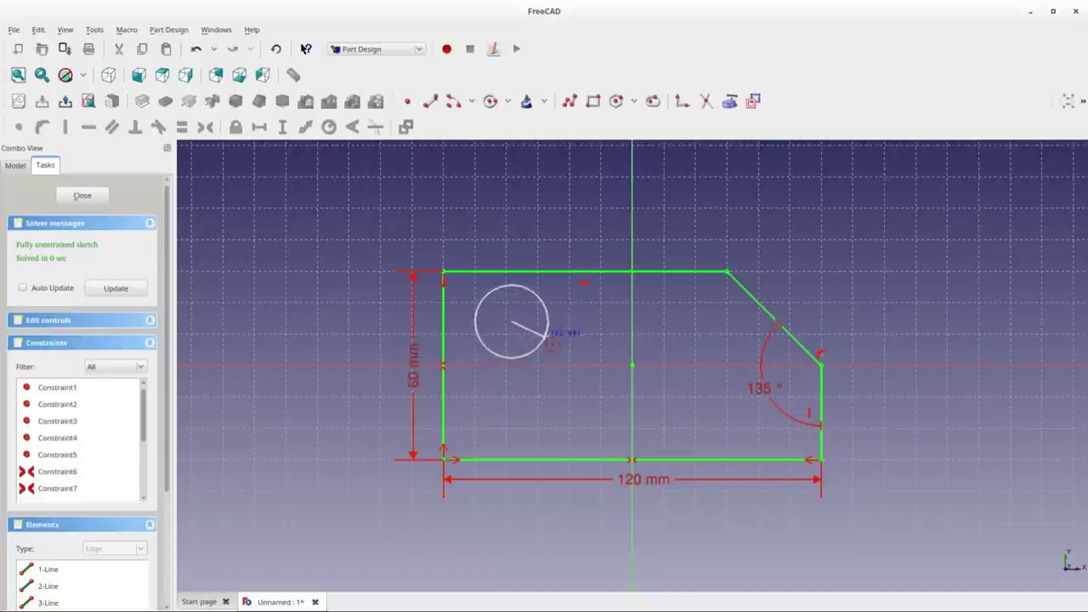
pyautogui.click(550, 332)
pyautogui.click(707, 339)
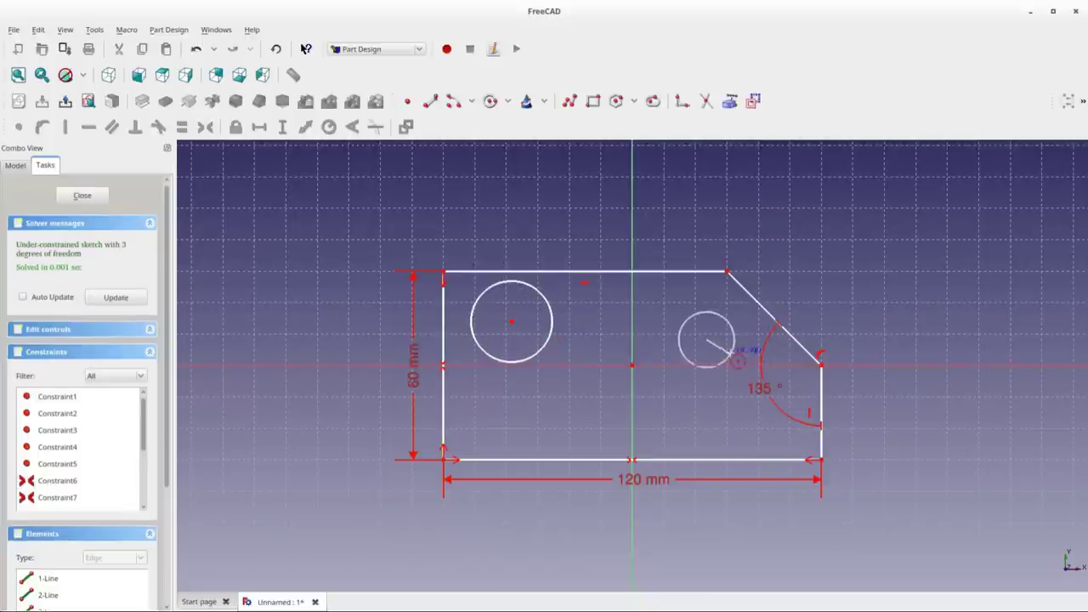
pyautogui.click(736, 357)
pyautogui.rightClick(556, 363)
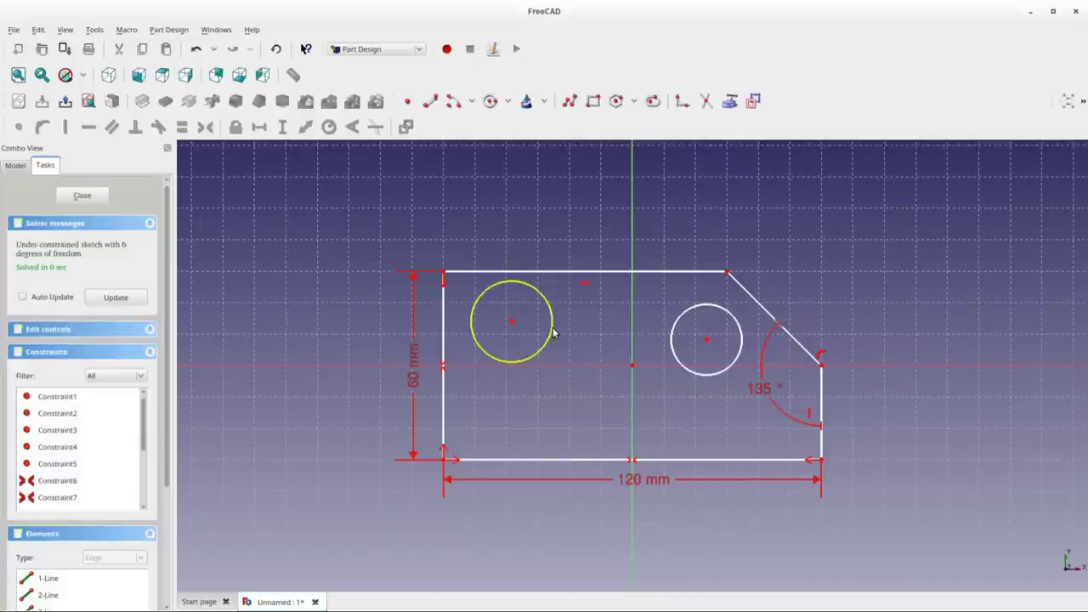
# Constrain the two circles to equal size and enlarge them slightly.
pyautogui.click(552, 333)
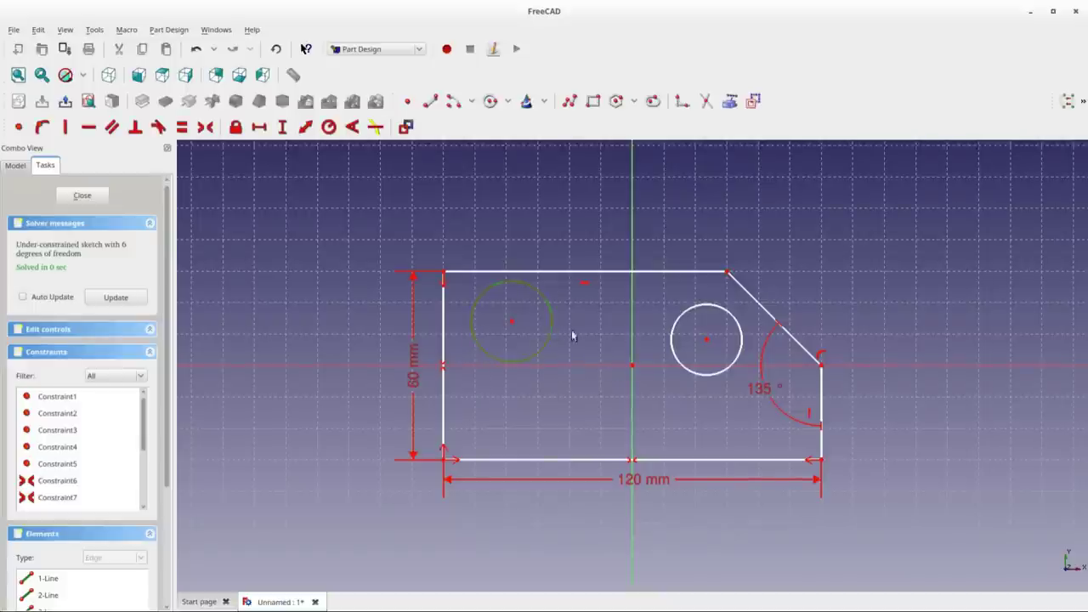
pyautogui.click(706, 306)
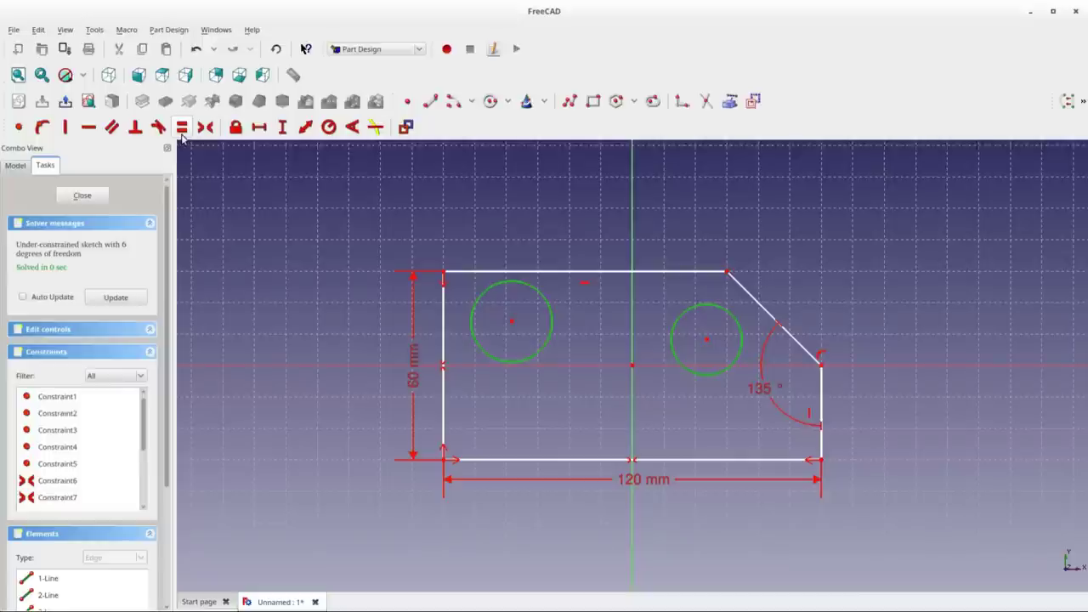
pyautogui.click(182, 129)
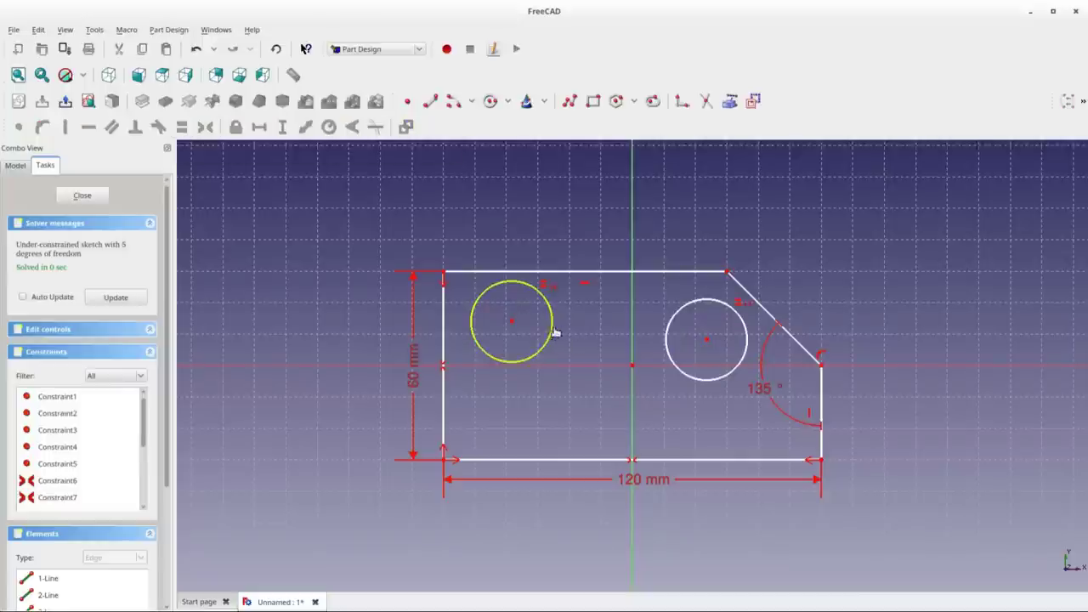
pyautogui.moveTo(555, 333)
pyautogui.mouseDown()
pyautogui.moveTo(588, 339)
pyautogui.moveTo(558, 317)
pyautogui.moveTo(588, 316)
pyautogui.moveTo(554, 323)
pyautogui.mouseUp()
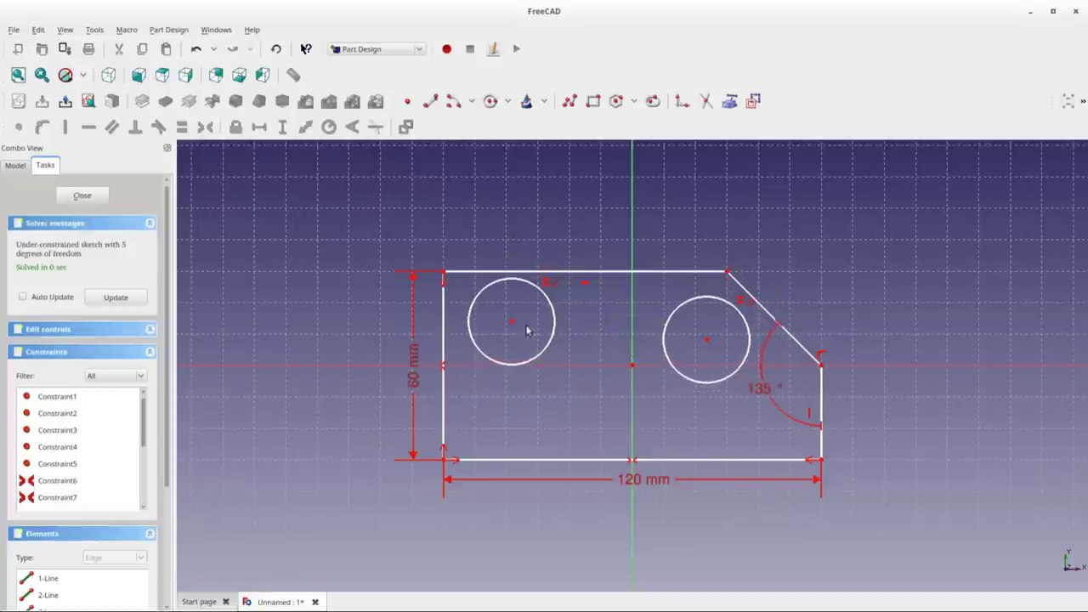
# Constrain the left circle's radius to 12 mm and move the dimension label above the outline.
pyautogui.click(557, 330)
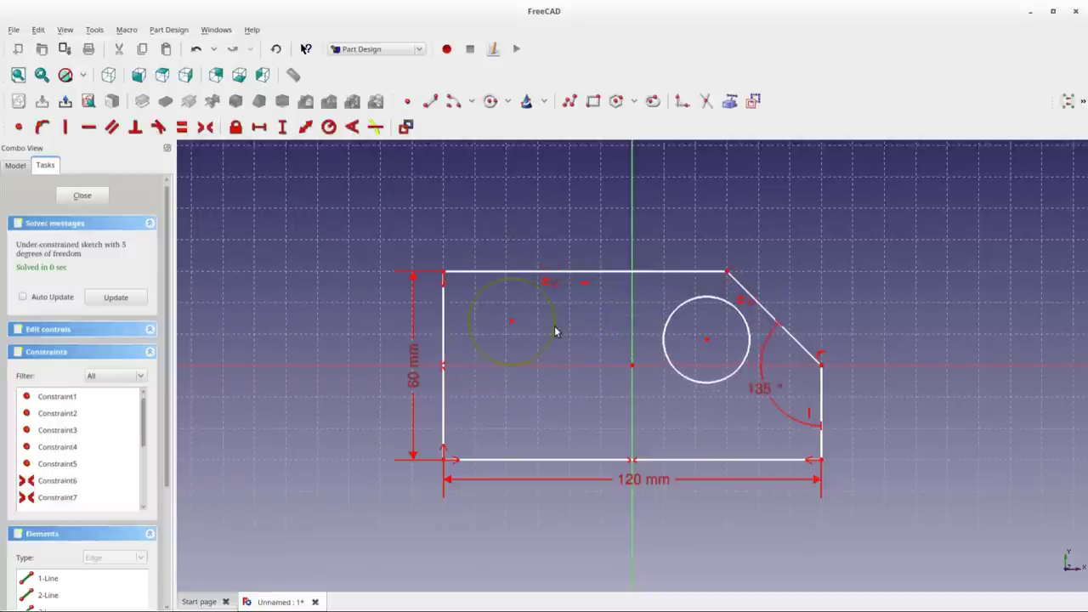
pyautogui.click(328, 129)
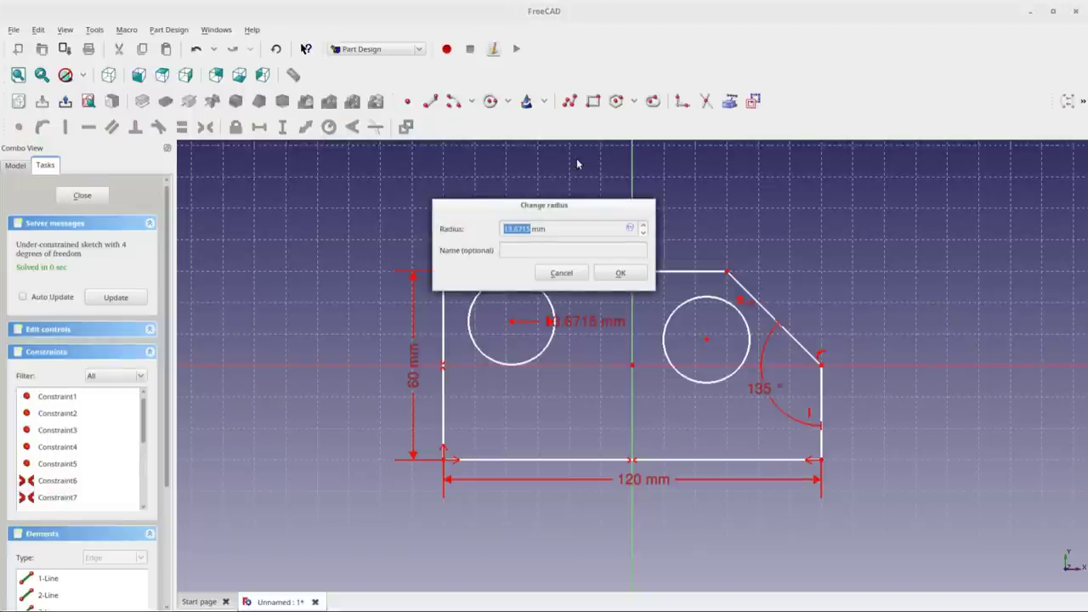
pyautogui.write('12')
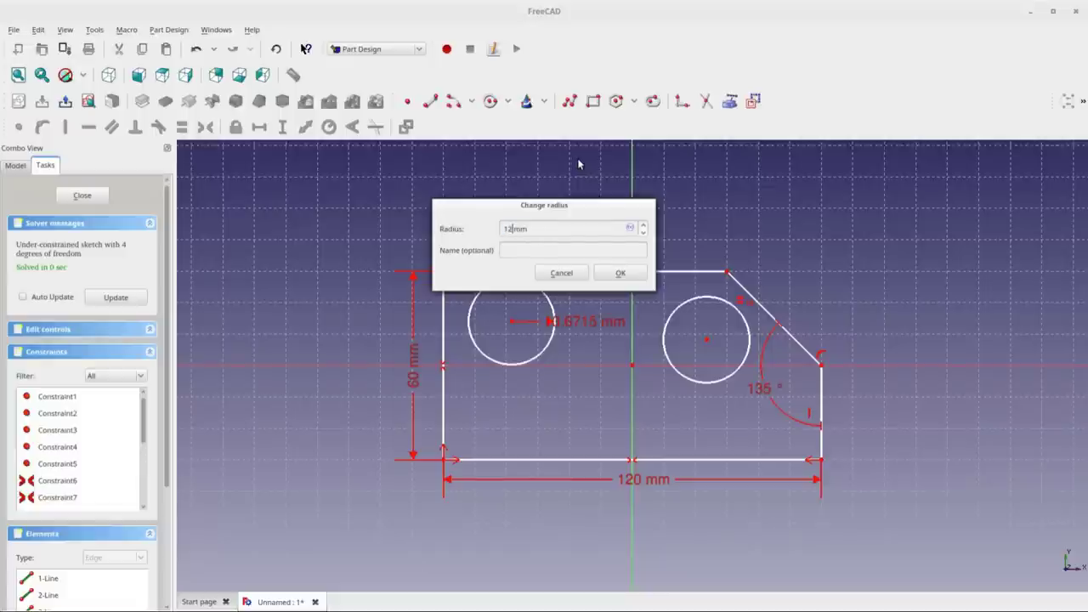
pyautogui.click(638, 277)
pyautogui.moveTo(579, 318); pyautogui.dragTo(600, 200)
# Make the two circle centres symmetric about the vertical axis and shift the circles slightly inward.
pyautogui.click(511, 321)
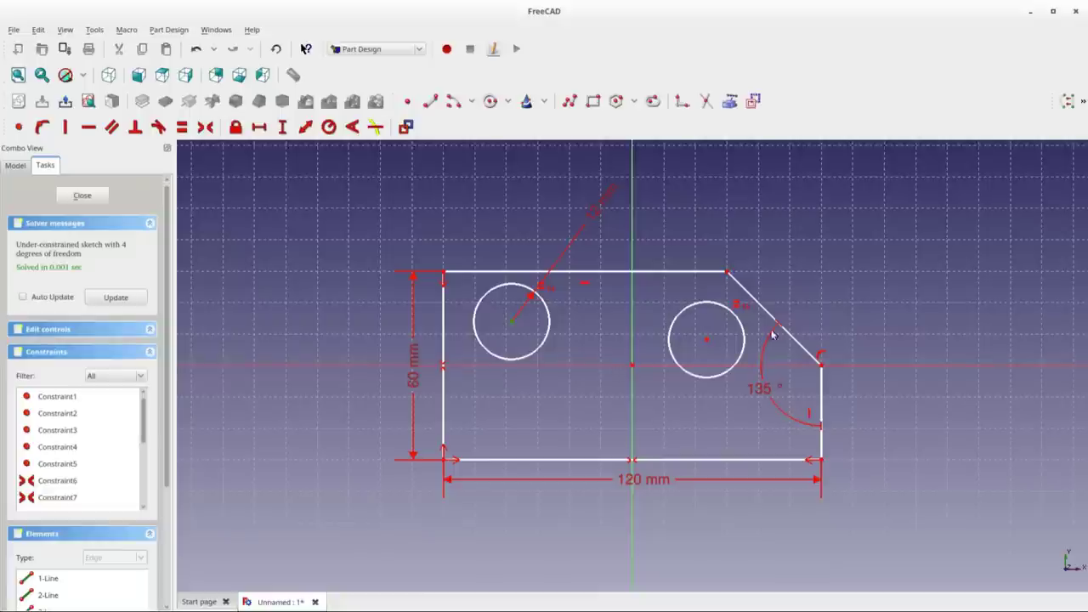
pyautogui.click(706, 341)
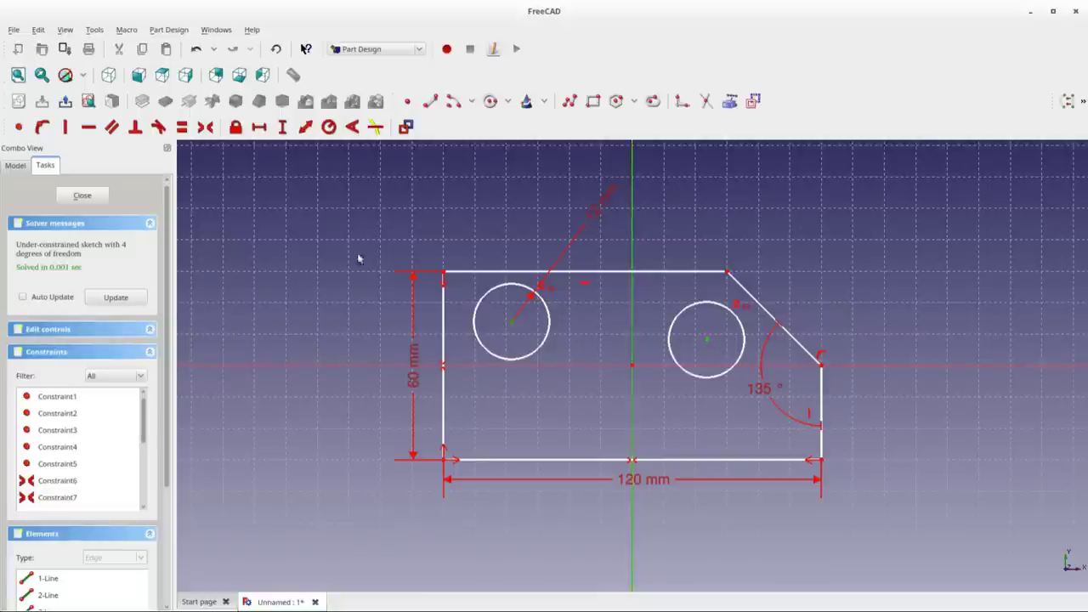
pyautogui.click(205, 128)
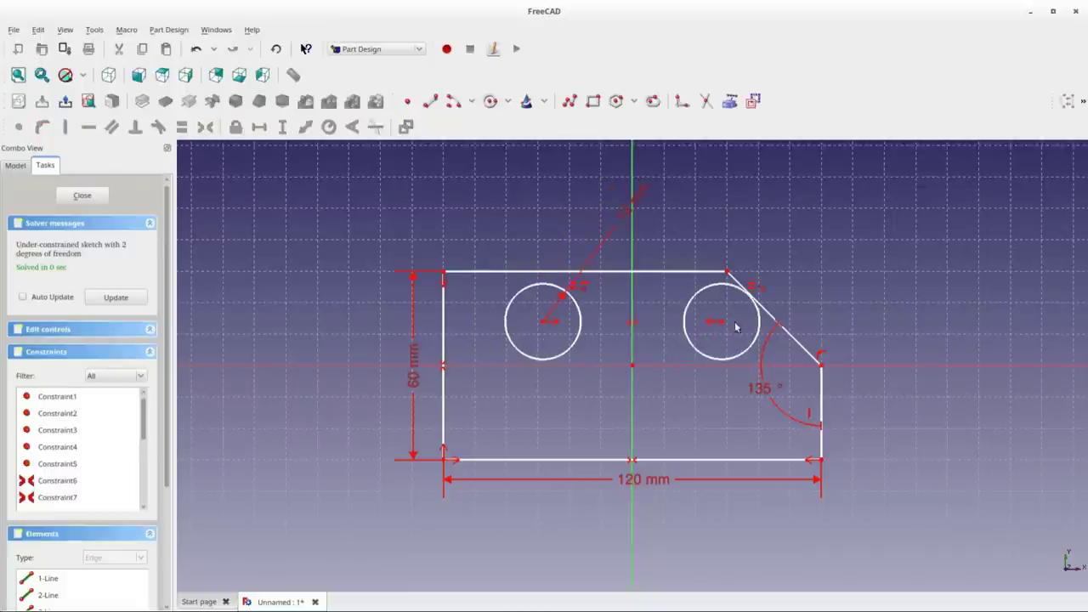
pyautogui.moveTo(724, 324)
pyautogui.mouseDown()
pyautogui.moveTo(765, 362)
pyautogui.moveTo(704, 332)
pyautogui.mouseUp()
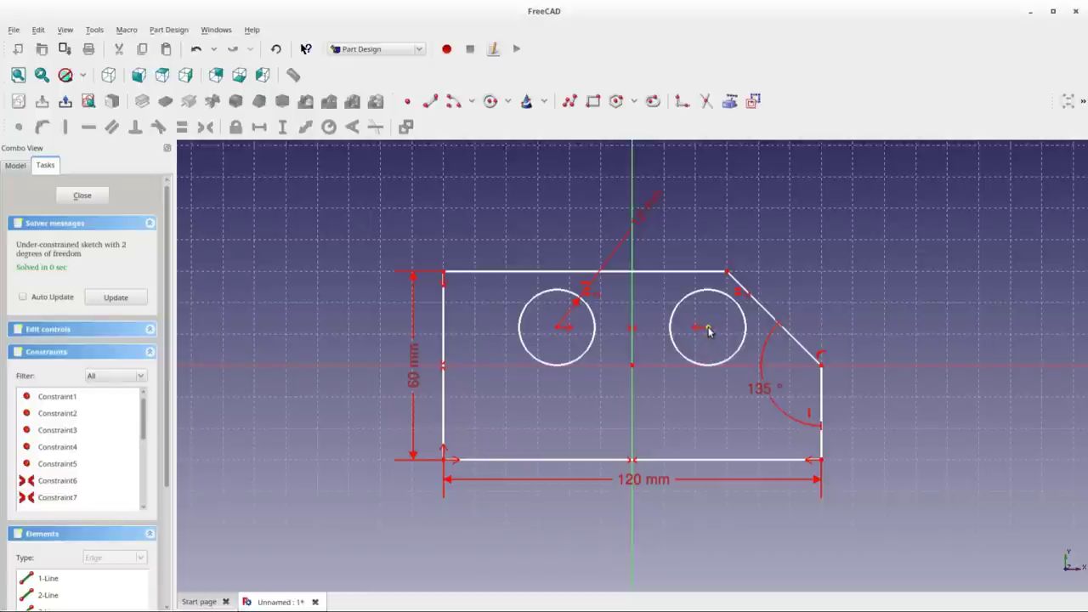
# Constrain the right circle's centre onto the horizontal axis and move the two circles farther apart.
pyautogui.click(709, 332)
pyautogui.click(741, 366)
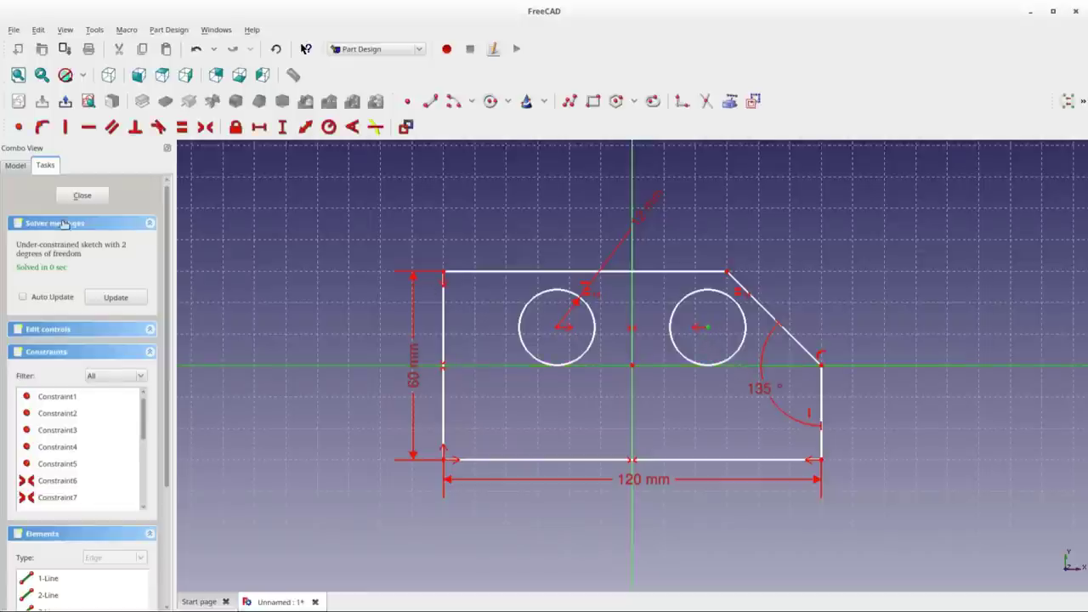
pyautogui.click(41, 126)
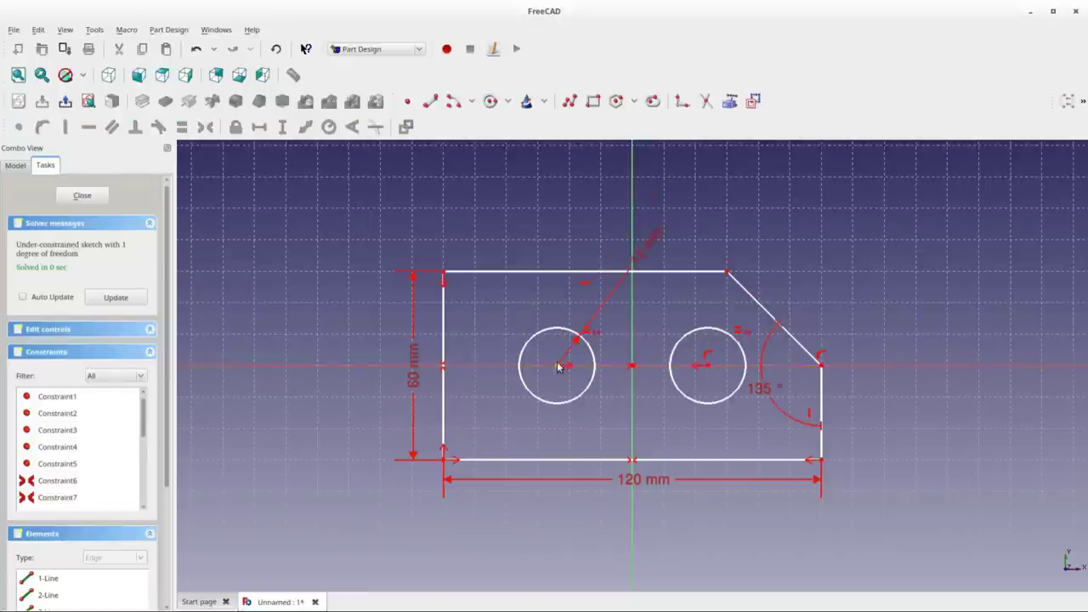
pyautogui.moveTo(557, 366); pyautogui.dragTo(522, 368)
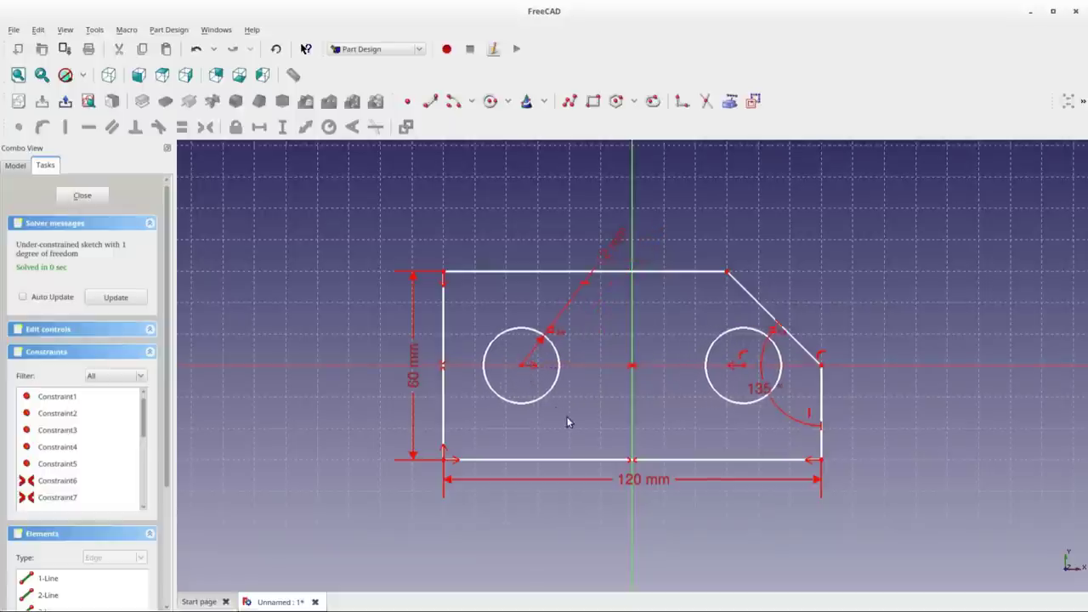
# Set the horizontal distance between the two circle centres to 60 mm.
pyautogui.click(521, 365)
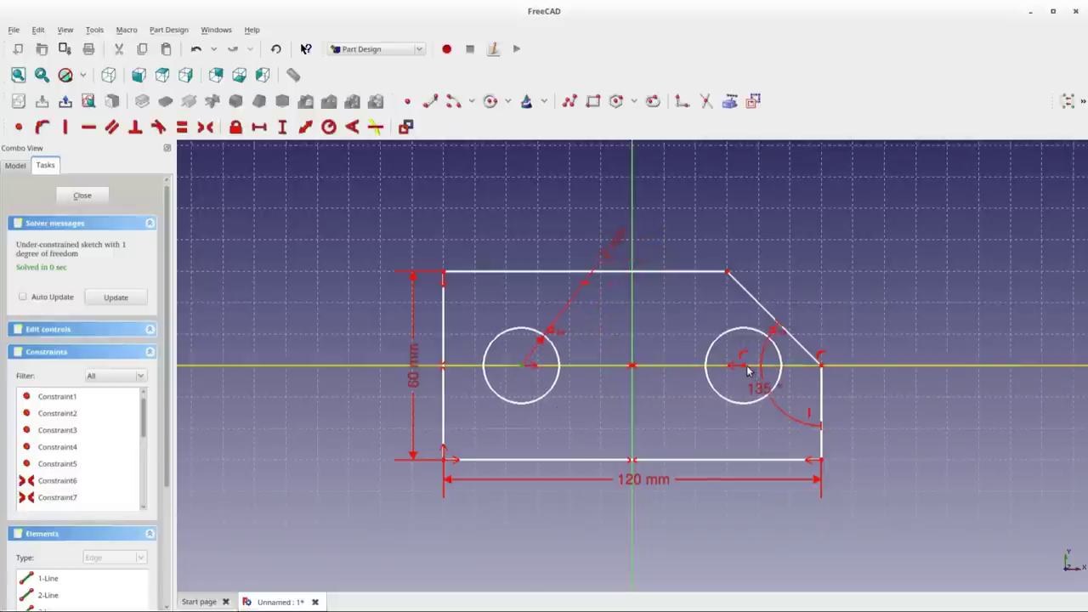
pyautogui.click(744, 366)
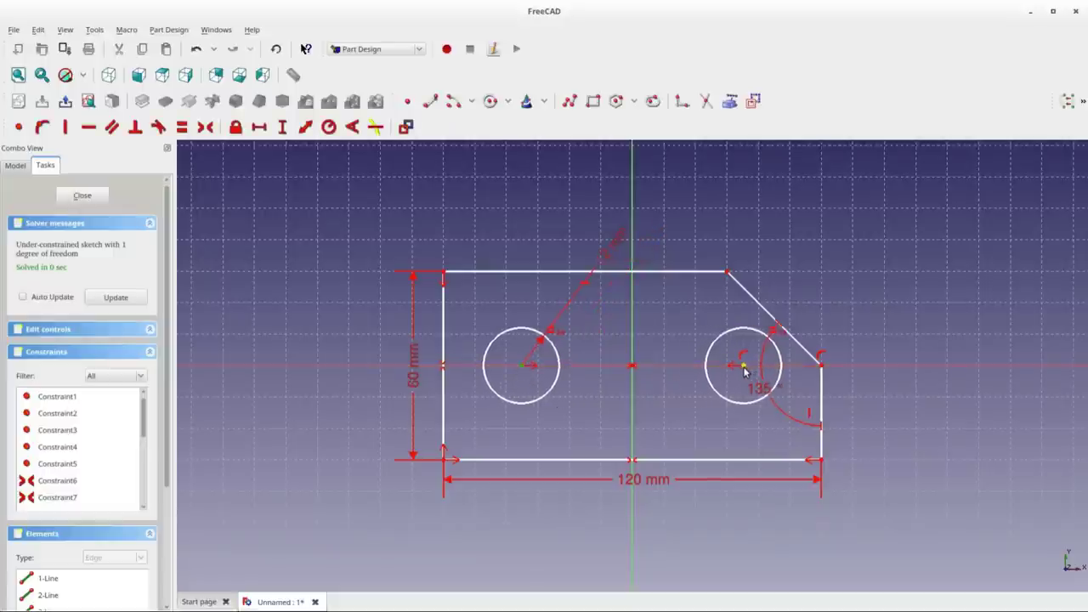
pyautogui.click(260, 131)
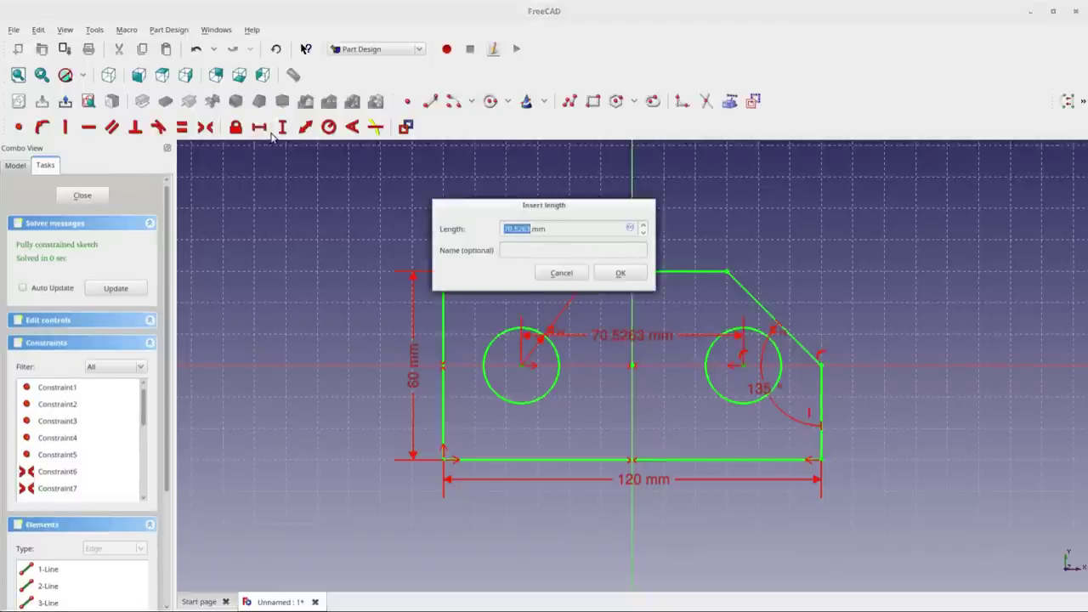
pyautogui.write('60')
pyautogui.press('Return')
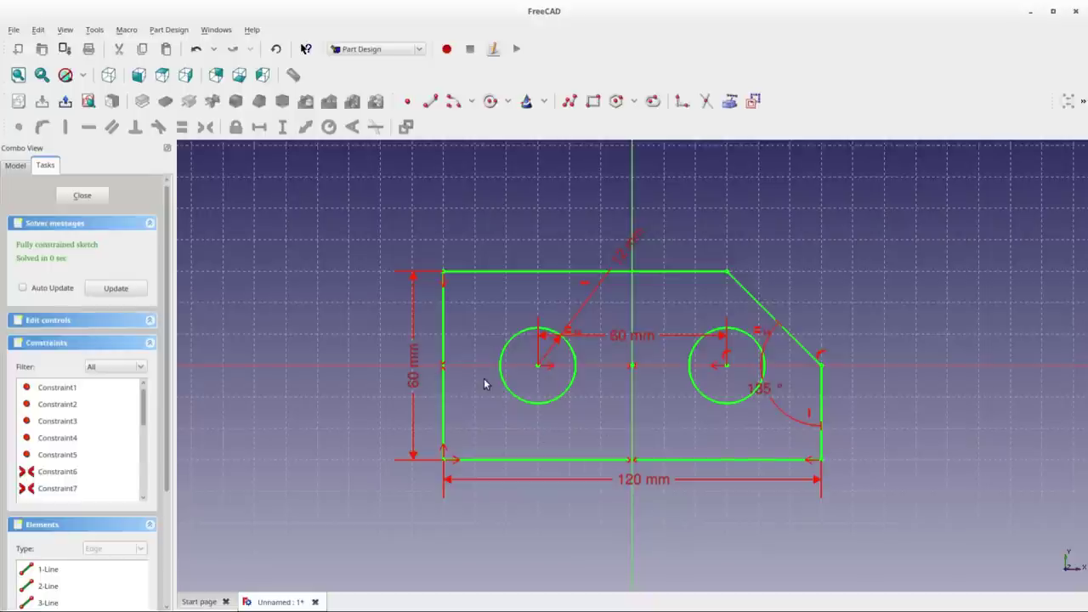
# Close the sketch and pad the profile to a length of 40 mm.
pyautogui.click(82, 195)
pyautogui.moveTo(352, 315)
pyautogui.mouseDown(button='middle')
pyautogui.moveTo(362, 342)
pyautogui.moveTo(426, 365)
pyautogui.moveTo(580, 376)
pyautogui.moveTo(521, 356)
pyautogui.moveTo(454, 369)
pyautogui.moveTo(416, 359)
pyautogui.moveTo(467, 393)
pyautogui.moveTo(458, 406)
pyautogui.mouseUp(button='middle')
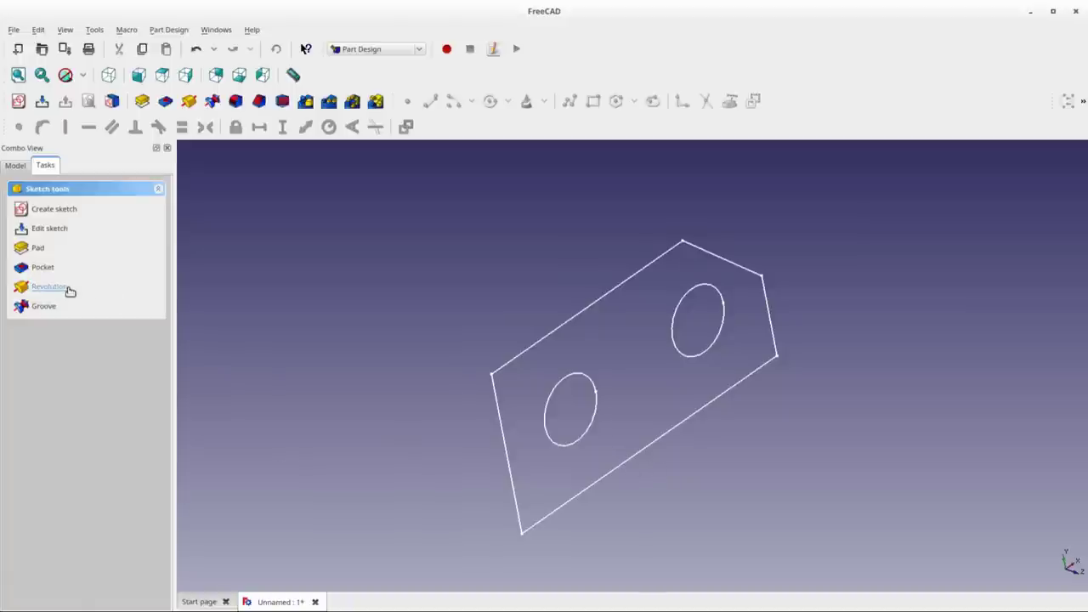
pyautogui.click(37, 249)
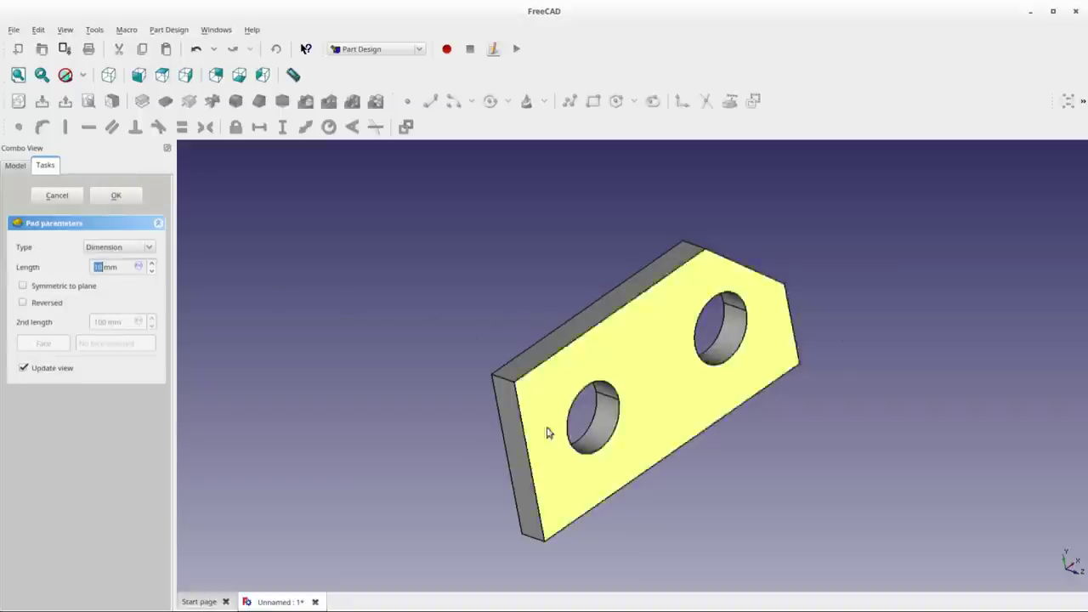
pyautogui.moveTo(533, 301); pyautogui.dragTo(573, 317, button='middle')
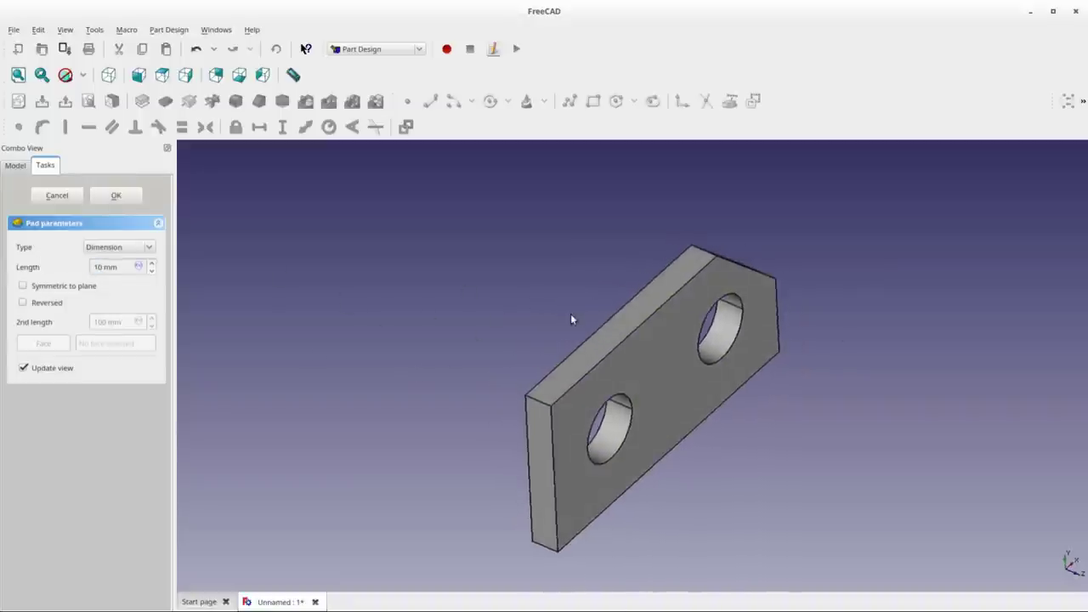
pyautogui.click(154, 263)
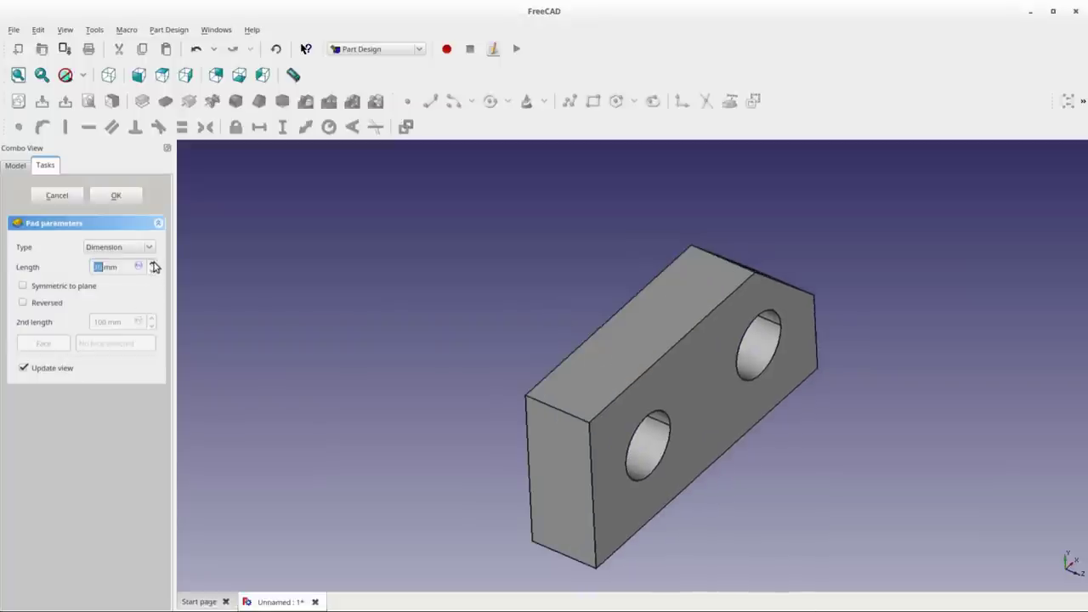
pyautogui.click(154, 263)
pyautogui.click(154, 262)
pyautogui.click(154, 264)
pyautogui.click(153, 263)
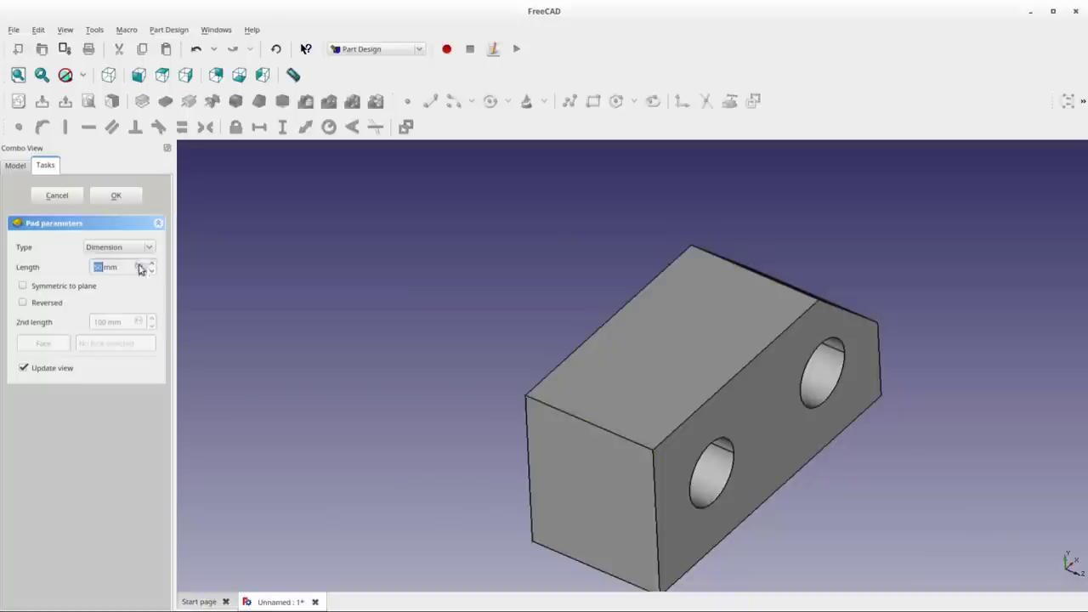
pyautogui.moveTo(104, 266); pyautogui.dragTo(76, 267)
pyautogui.write('40')
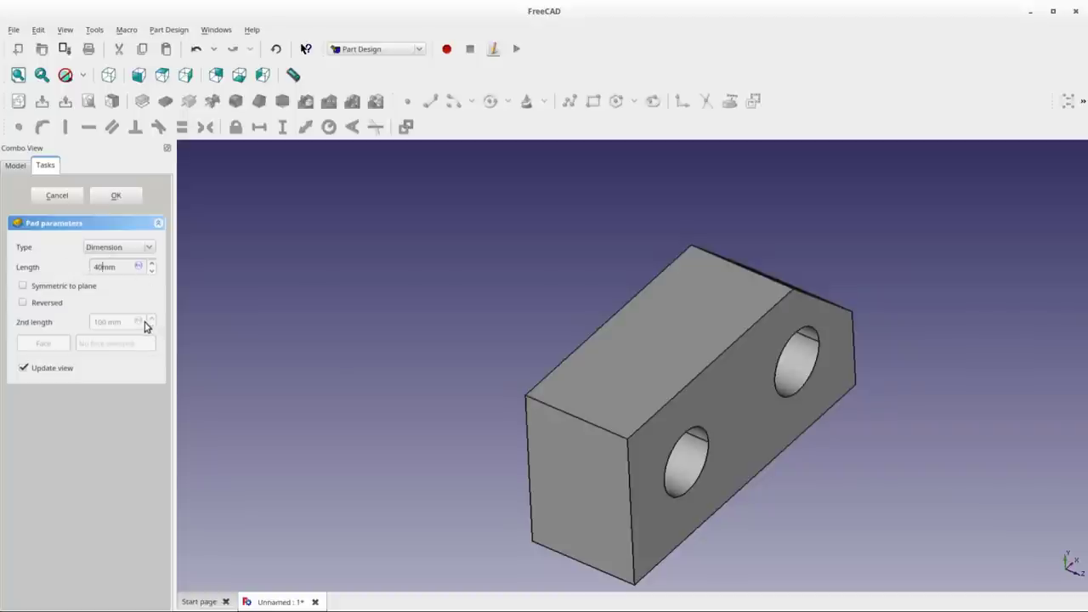
pyautogui.click(118, 196)
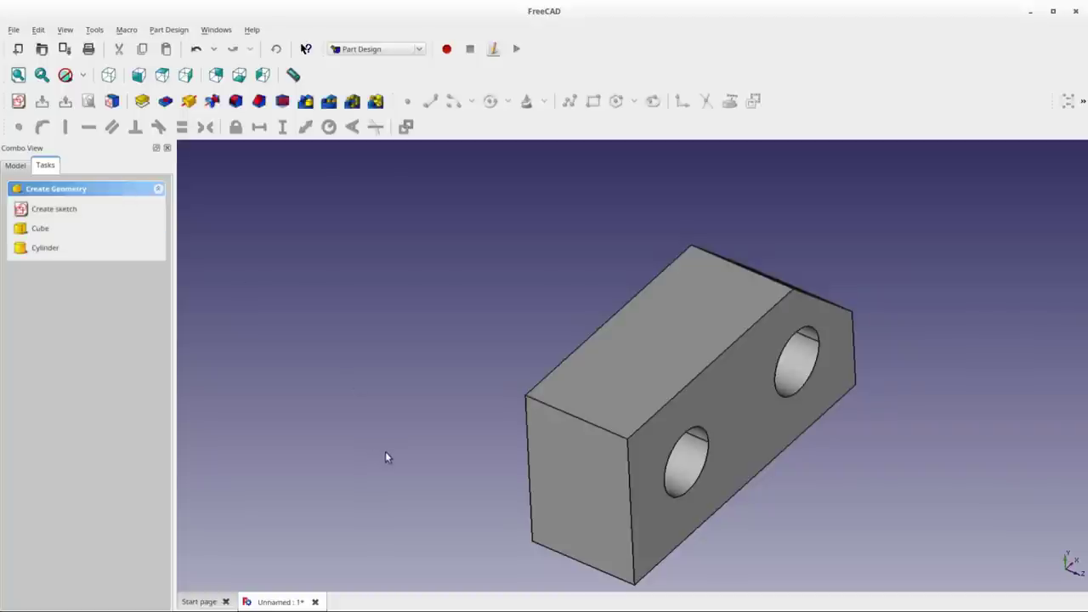
# Expand the pad in the model tree to reach its sketch.
pyautogui.moveTo(385, 458); pyautogui.dragTo(350, 403, button='middle')
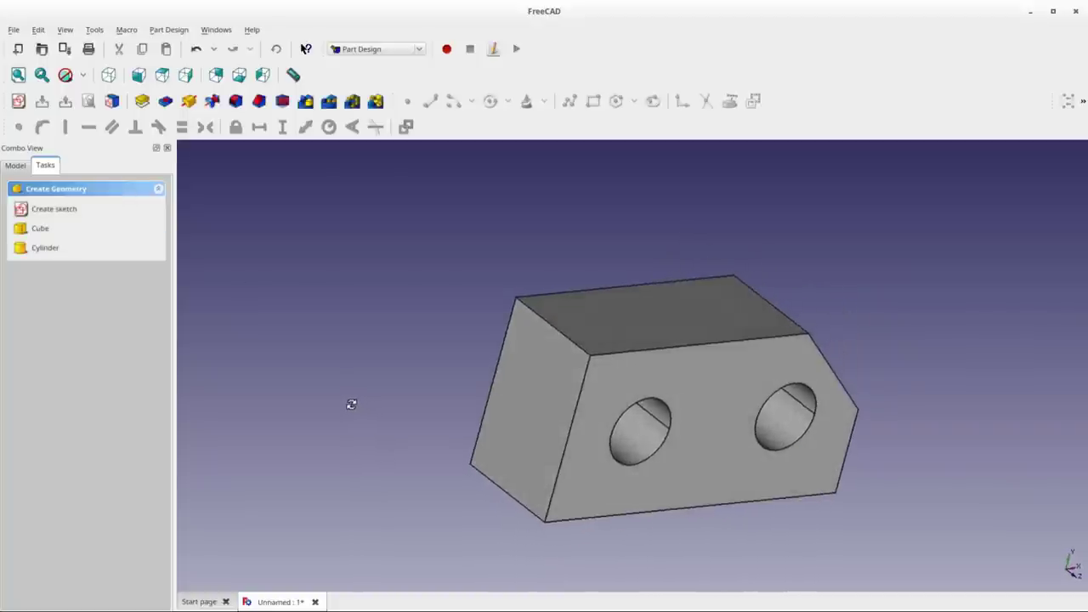
pyautogui.click(14, 167)
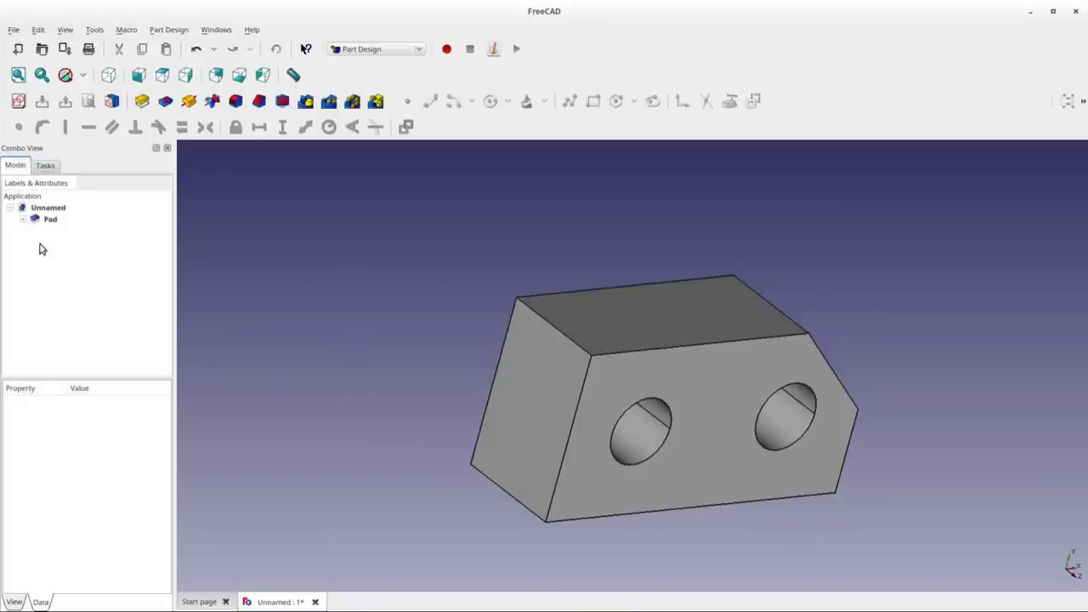
pyautogui.click(23, 220)
# Show the pad's sketch on the solid and hide it again.
pyautogui.moveTo(356, 386); pyautogui.dragTo(556, 433, button='middle')
pyautogui.rightClick(75, 237)
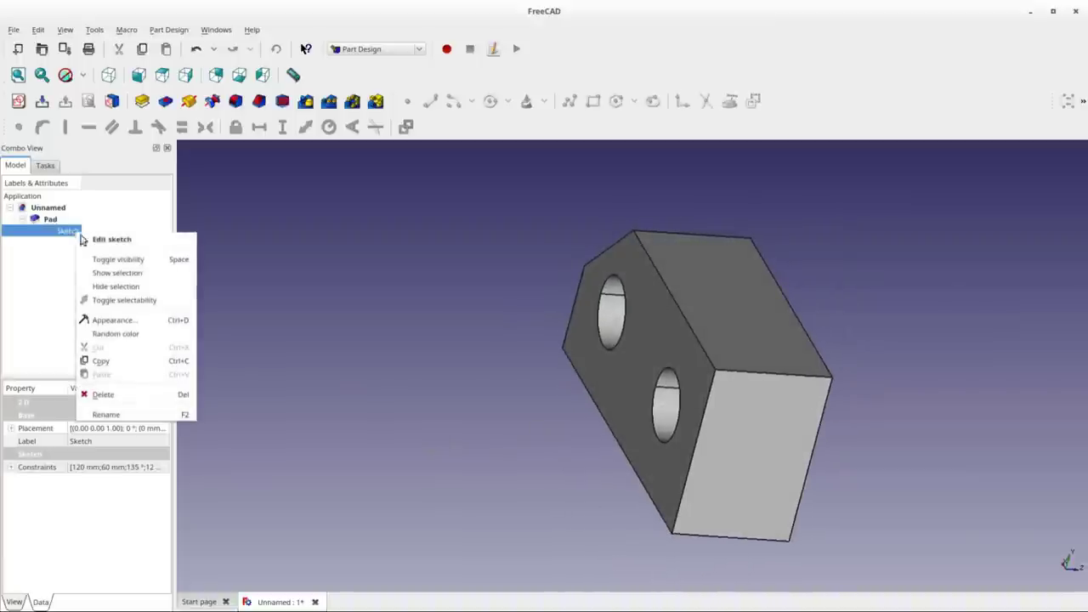
pyautogui.click(152, 272)
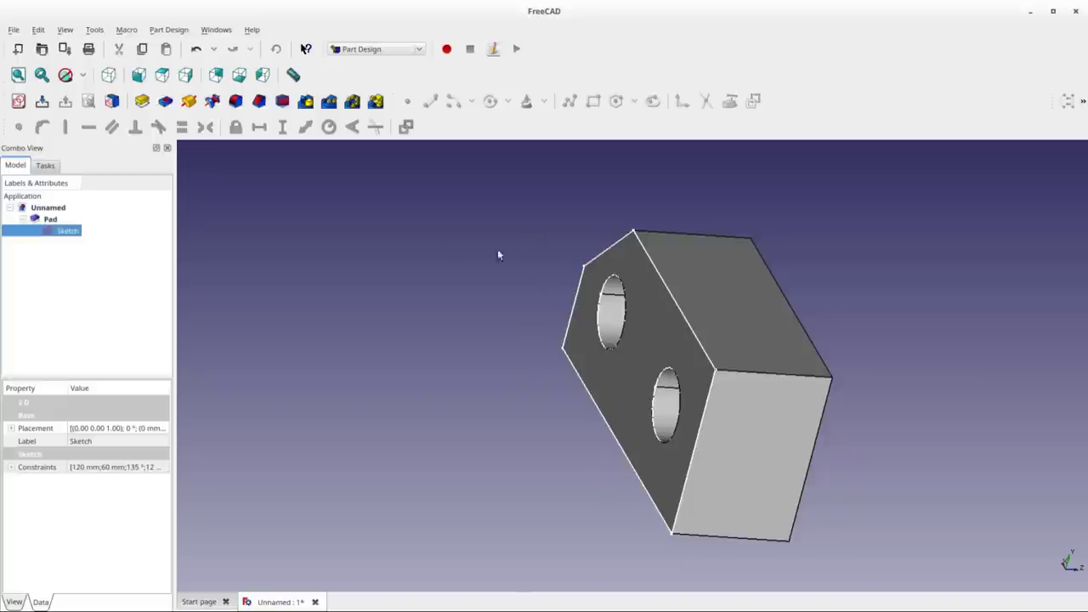
pyautogui.rightClick(67, 233)
pyautogui.click(113, 253)
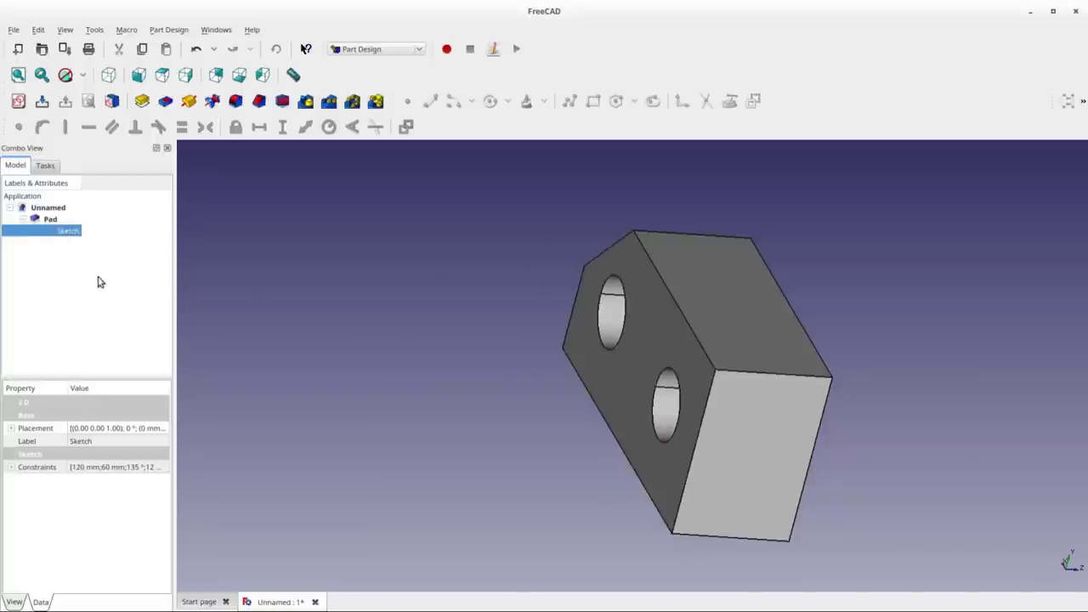
# Edit the pad's sketch, set the circle radius to 16 mm and close the sketch.
pyautogui.rightClick(68, 232)
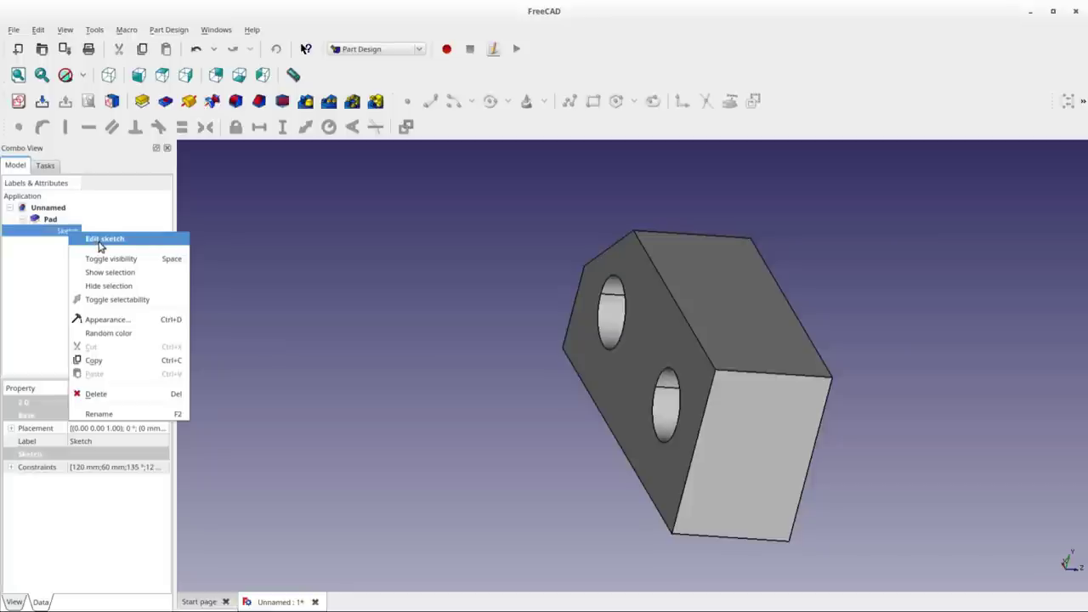
pyautogui.click(100, 242)
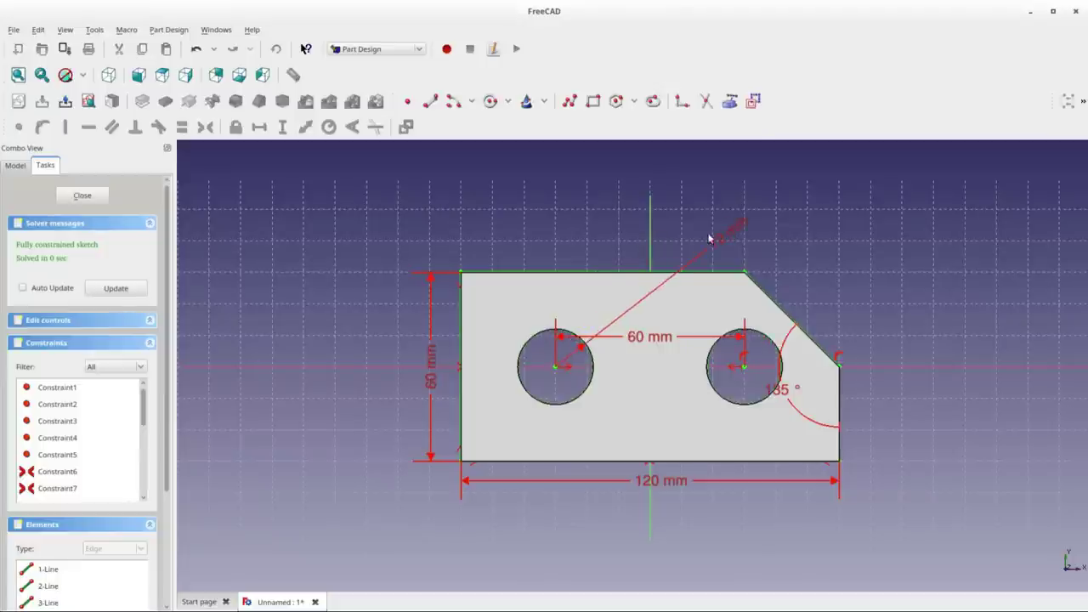
pyautogui.moveTo(709, 238); pyautogui.dragTo(716, 244)
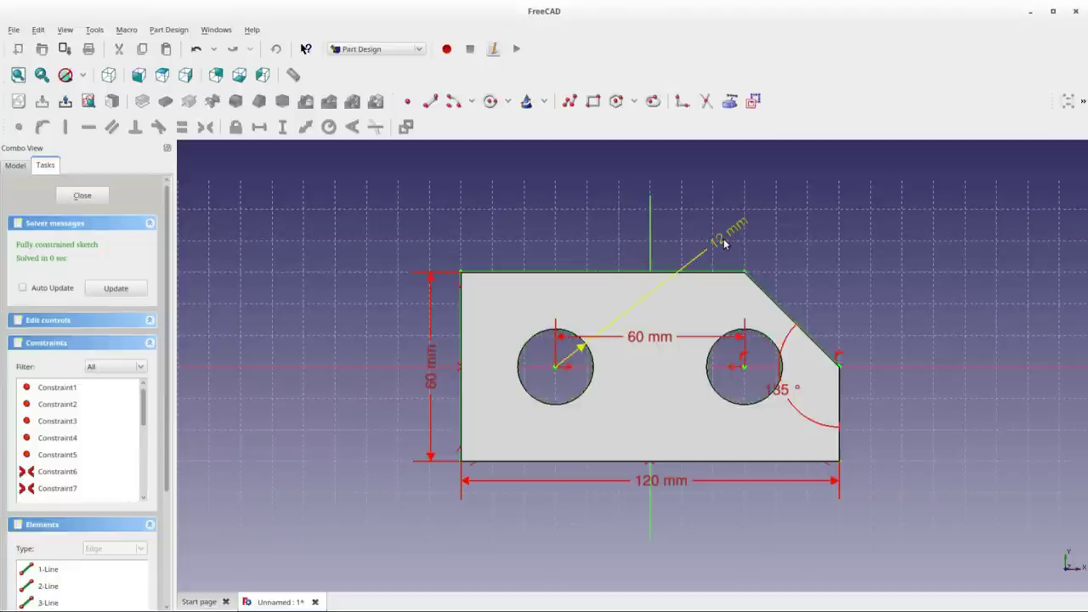
pyautogui.doubleClick(723, 241)
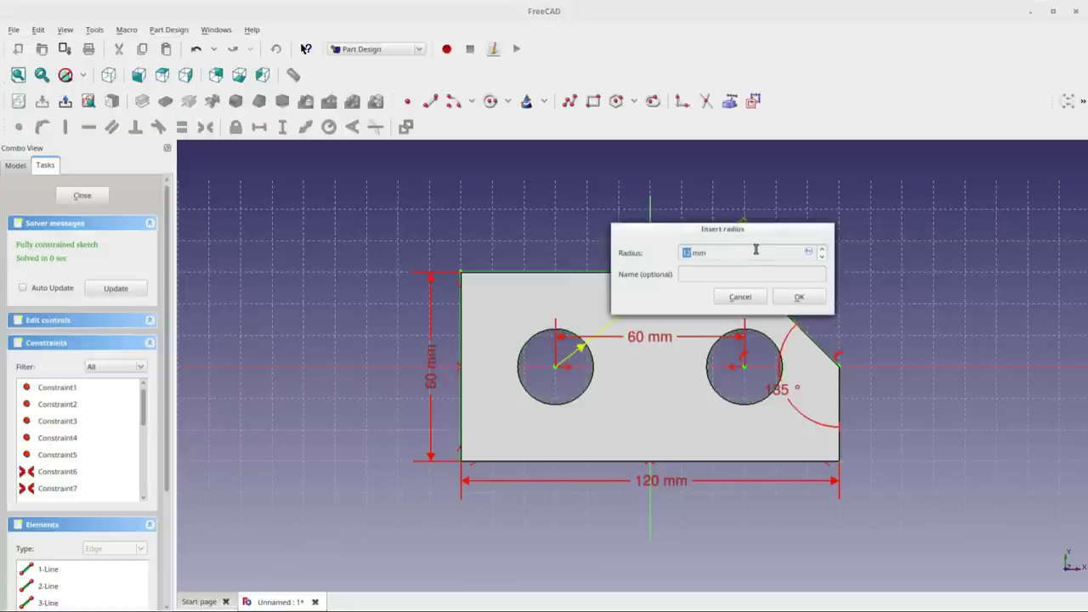
pyautogui.write('12')
pyautogui.press('Return')
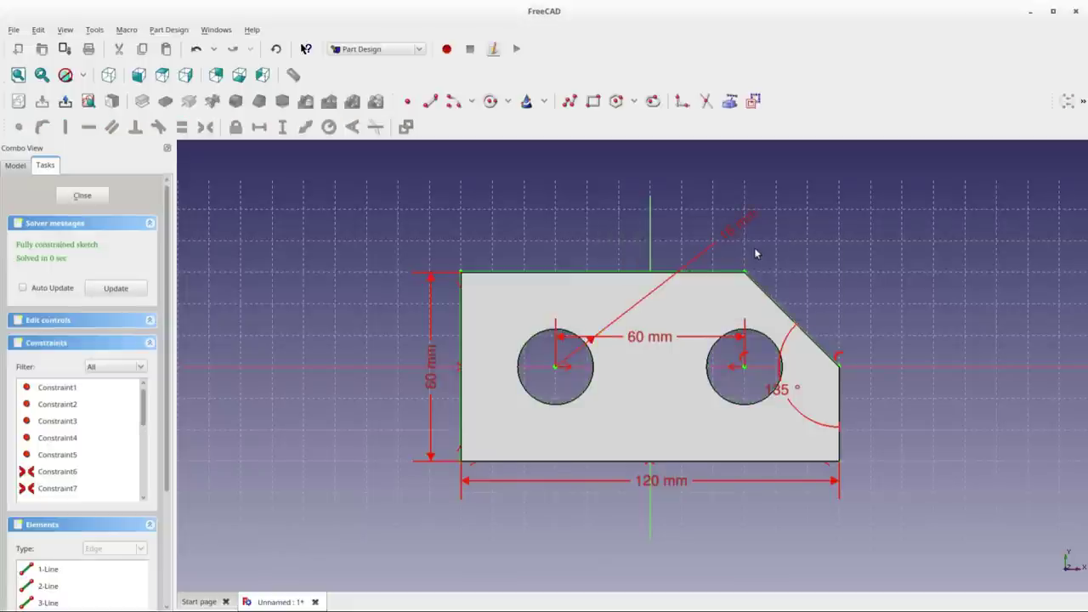
pyautogui.click(81, 196)
pyautogui.moveTo(316, 340); pyautogui.dragTo(355, 483, button='middle')
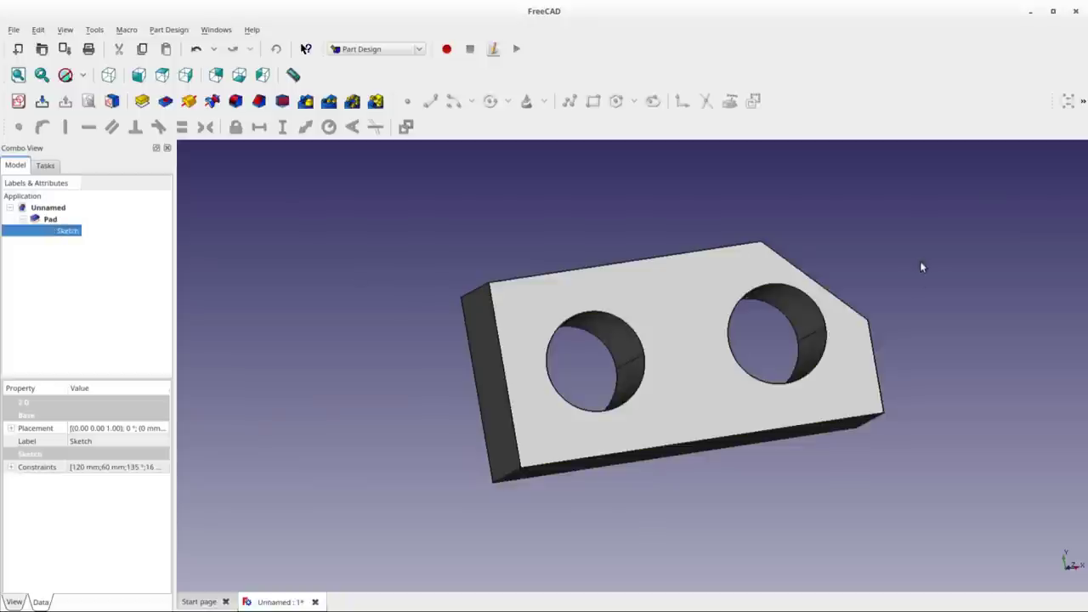
# Create a new sketch on the slanted face of the padded block.
pyautogui.moveTo(925, 289); pyautogui.dragTo(777, 341, button='middle')
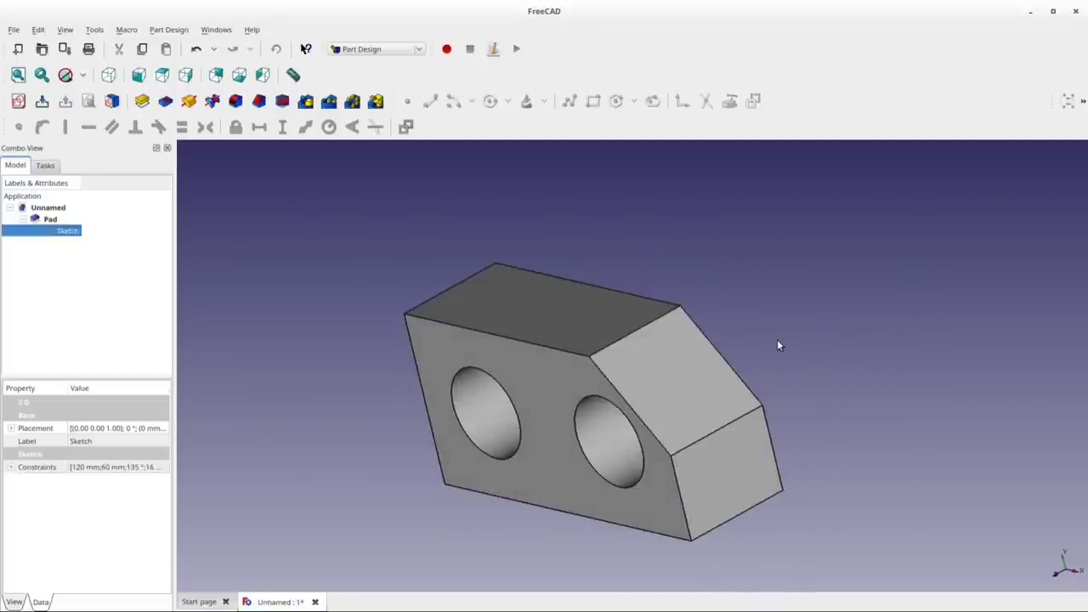
pyautogui.click(665, 403)
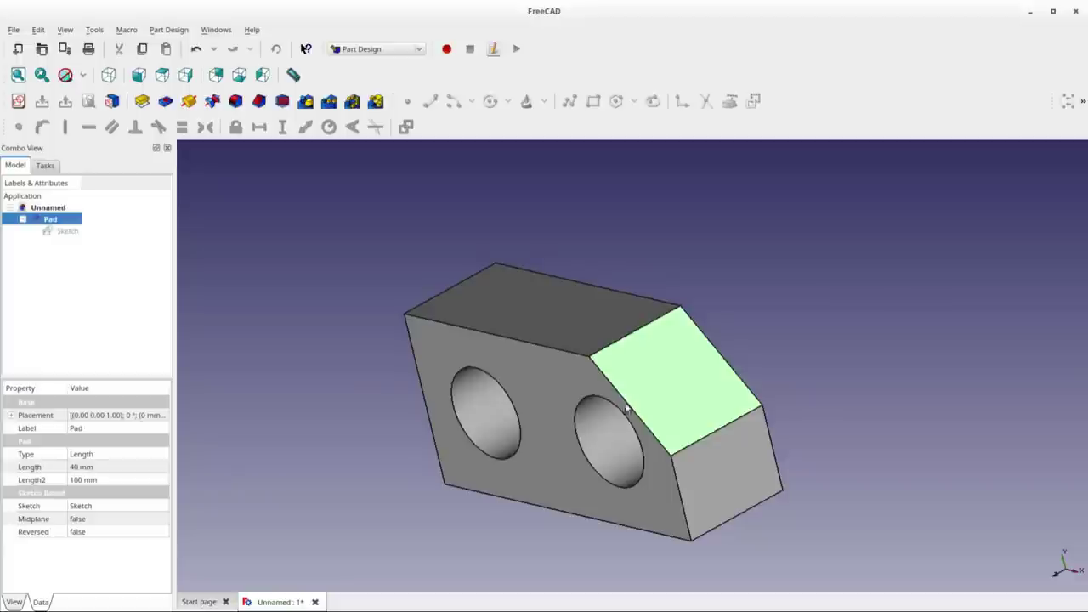
pyautogui.click(23, 104)
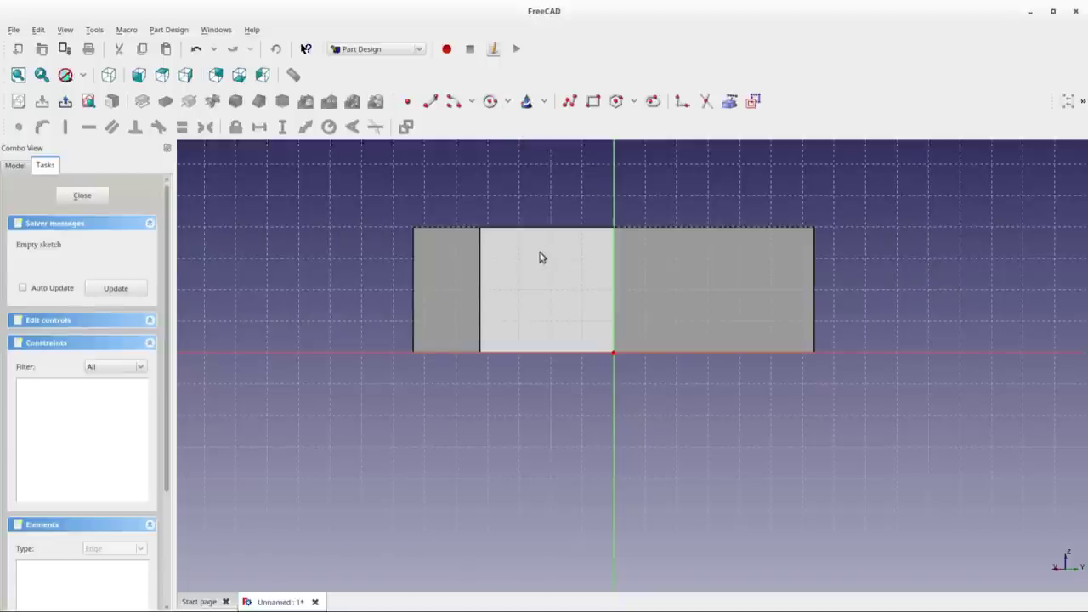
pyautogui.click(490, 102)
pyautogui.rightClick(491, 99)
pyautogui.click(570, 23)
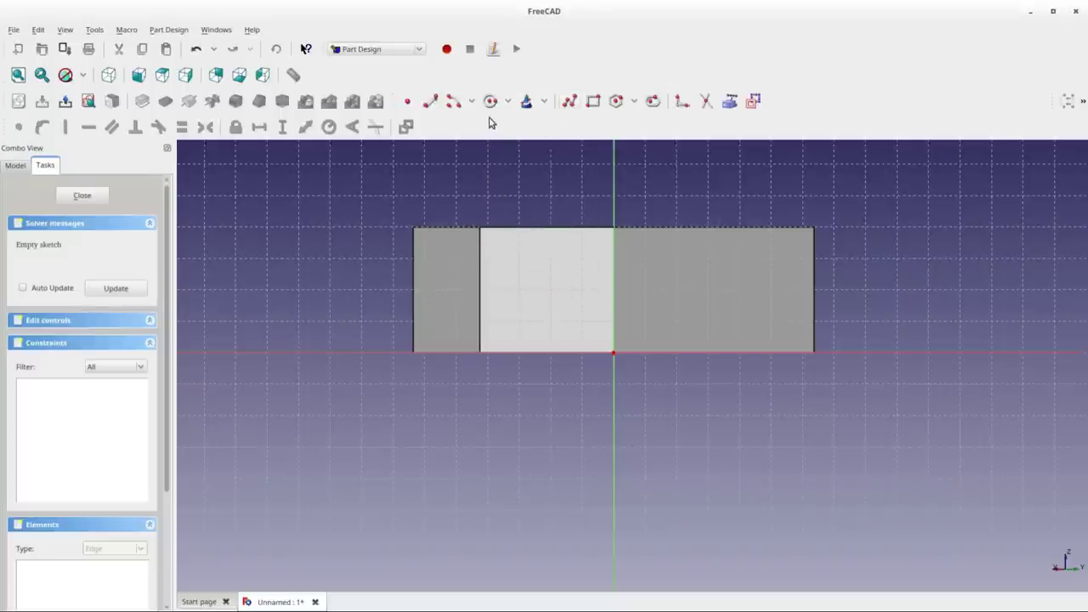
# Link the slanted face's vertical side edge and its upper edge into the sketch as external geometry.
pyautogui.click(730, 103)
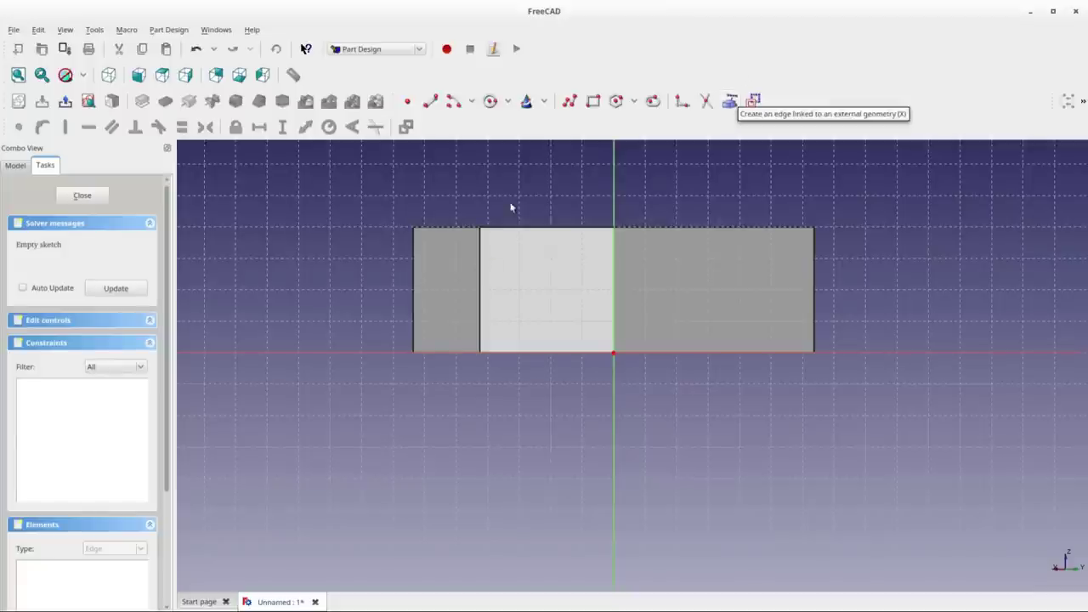
pyautogui.click(481, 268)
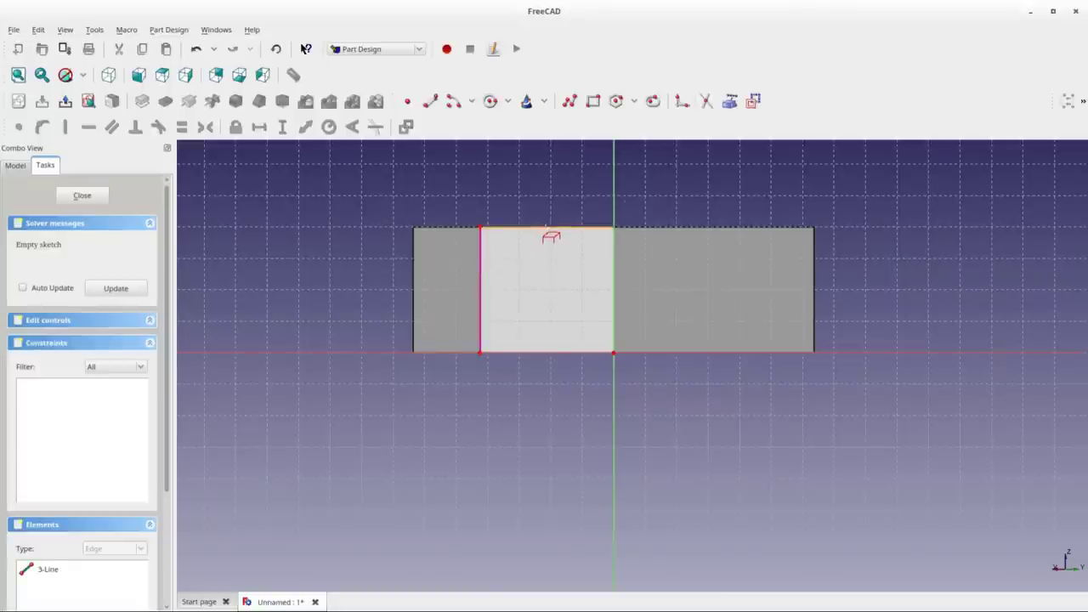
pyautogui.click(546, 229)
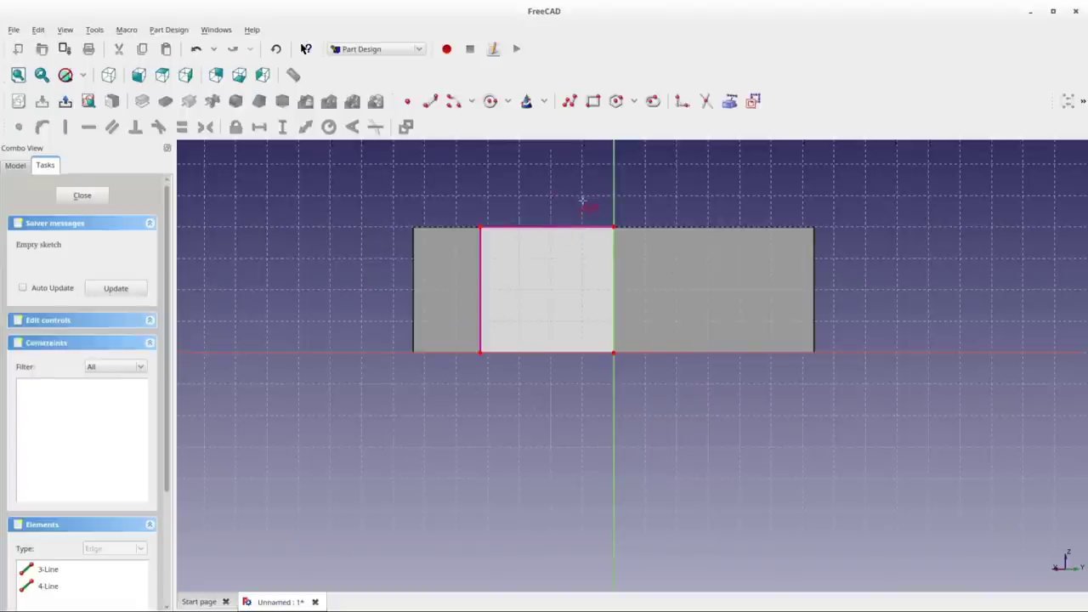
# Sketch a steep line about 67 mm long crossing the slanted face from above to below and make it construction geometry.
pyautogui.click(513, 186)
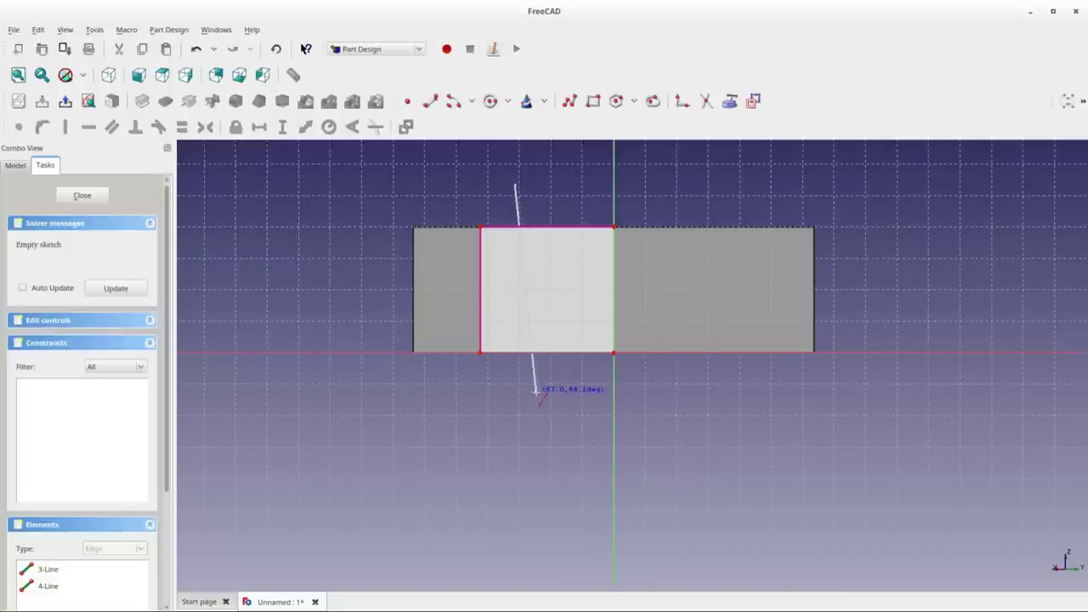
pyautogui.click(538, 392)
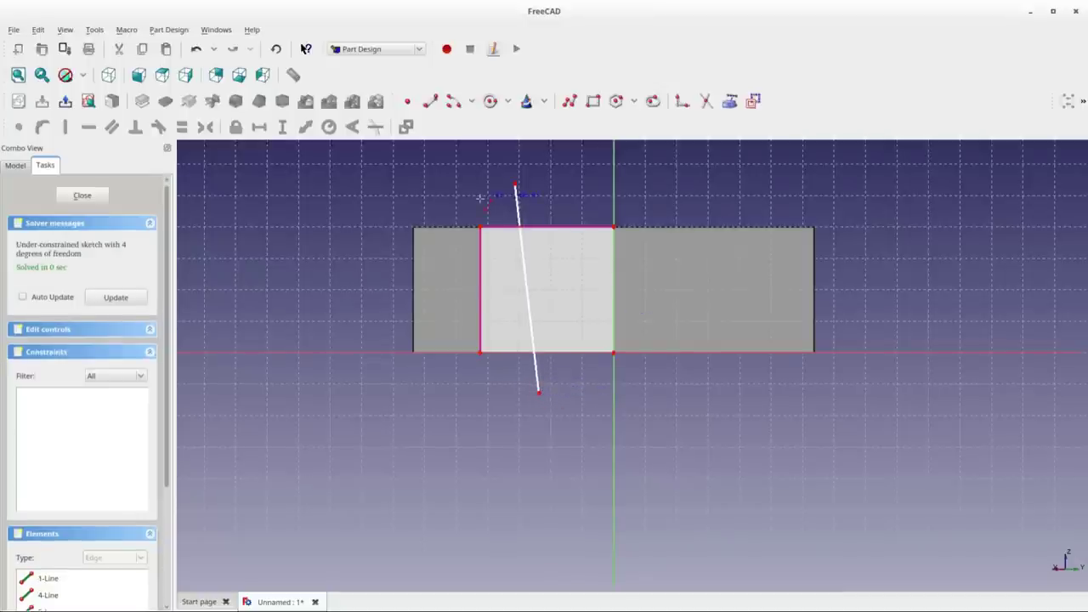
pyautogui.click(518, 214)
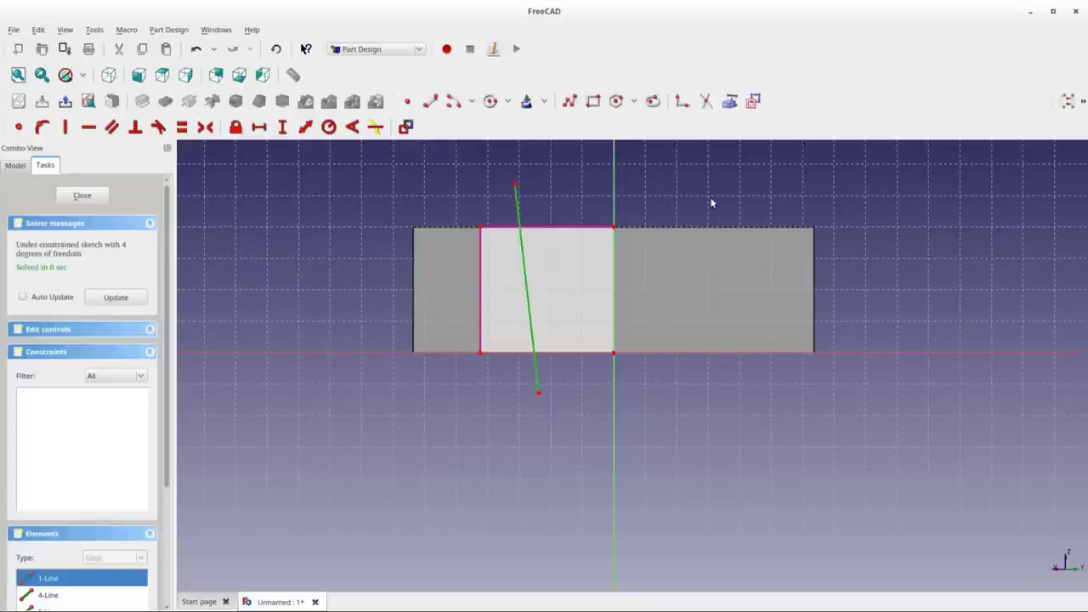
pyautogui.click(759, 103)
pyautogui.moveTo(515, 186)
pyautogui.mouseDown()
pyautogui.moveTo(553, 182)
pyautogui.moveTo(524, 187)
pyautogui.mouseUp()
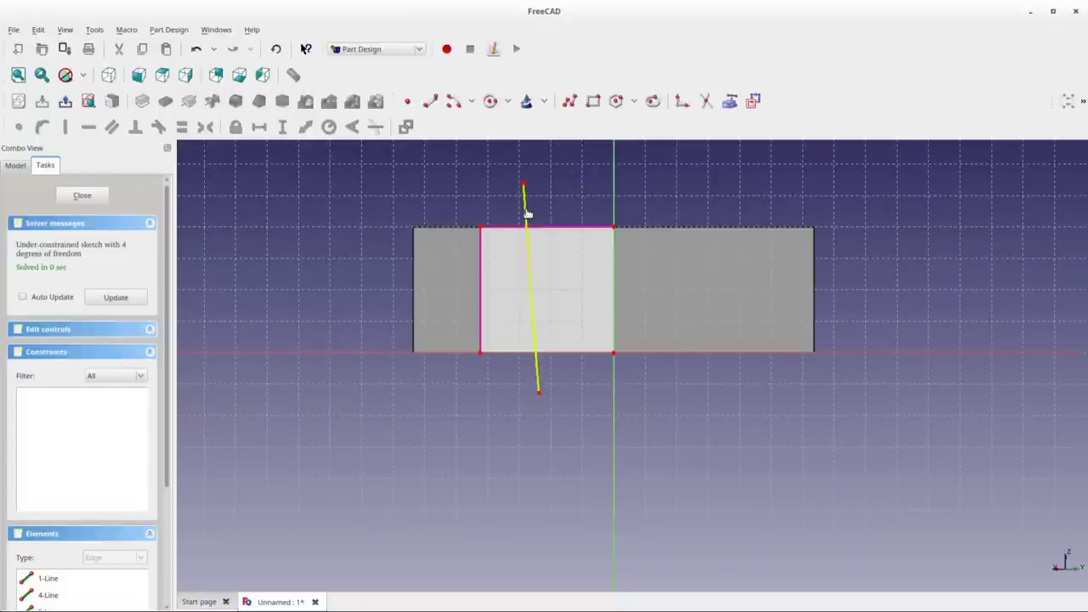
pyautogui.click(526, 213)
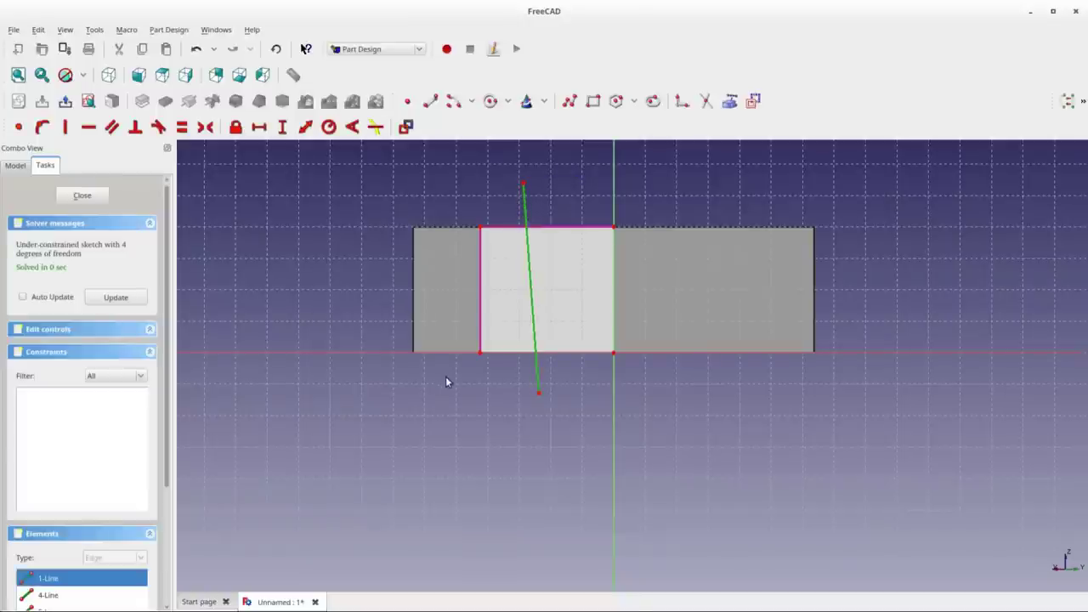
pyautogui.click(504, 443)
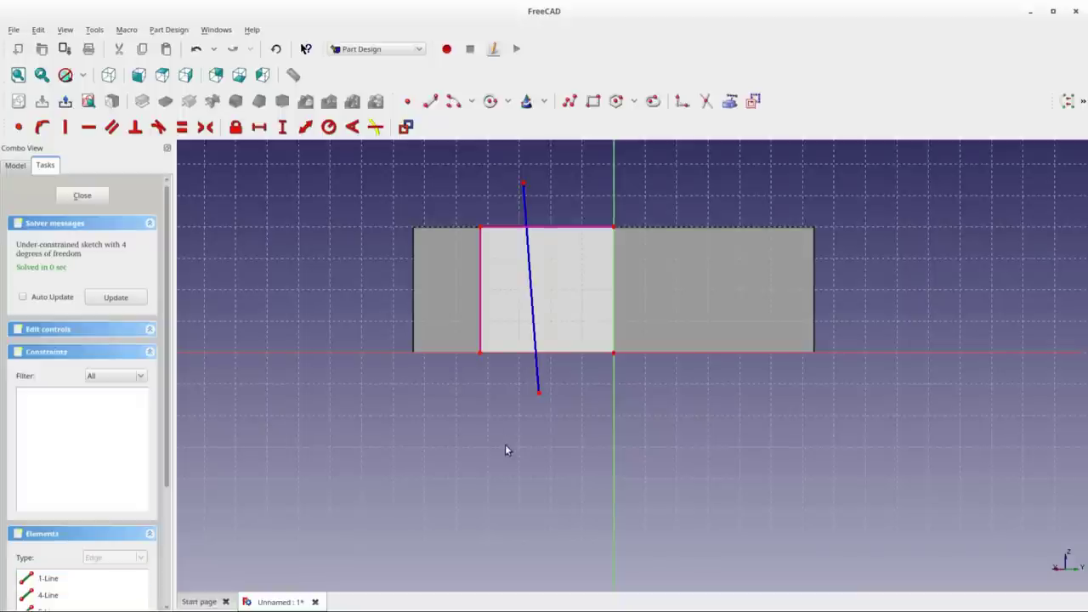
# Constrain the construction line vertical and make the upper edge's two endpoints symmetric about it.
pyautogui.click(536, 376)
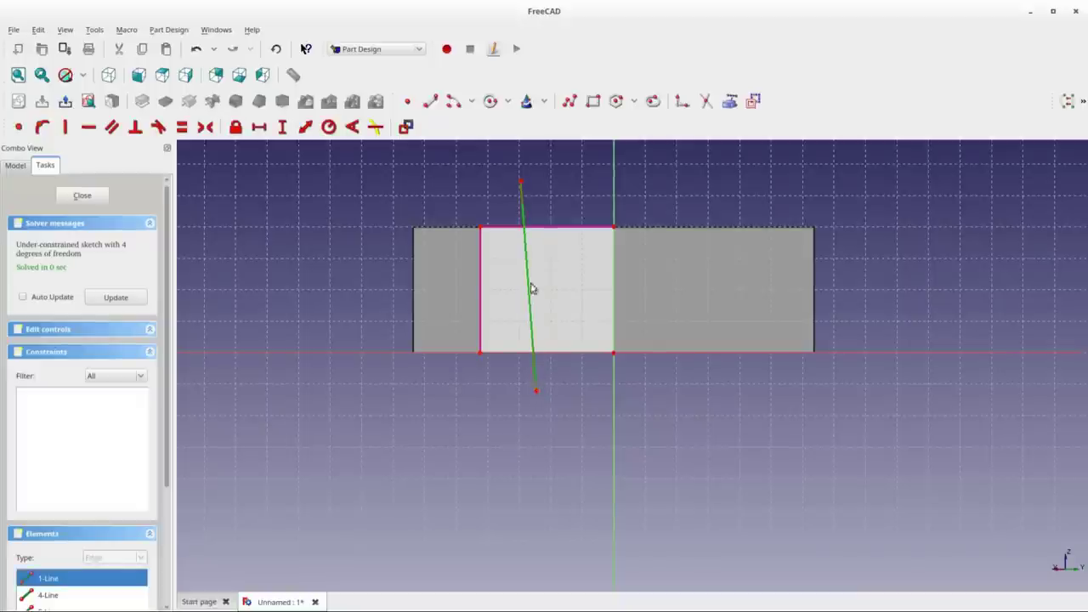
pyautogui.click(65, 126)
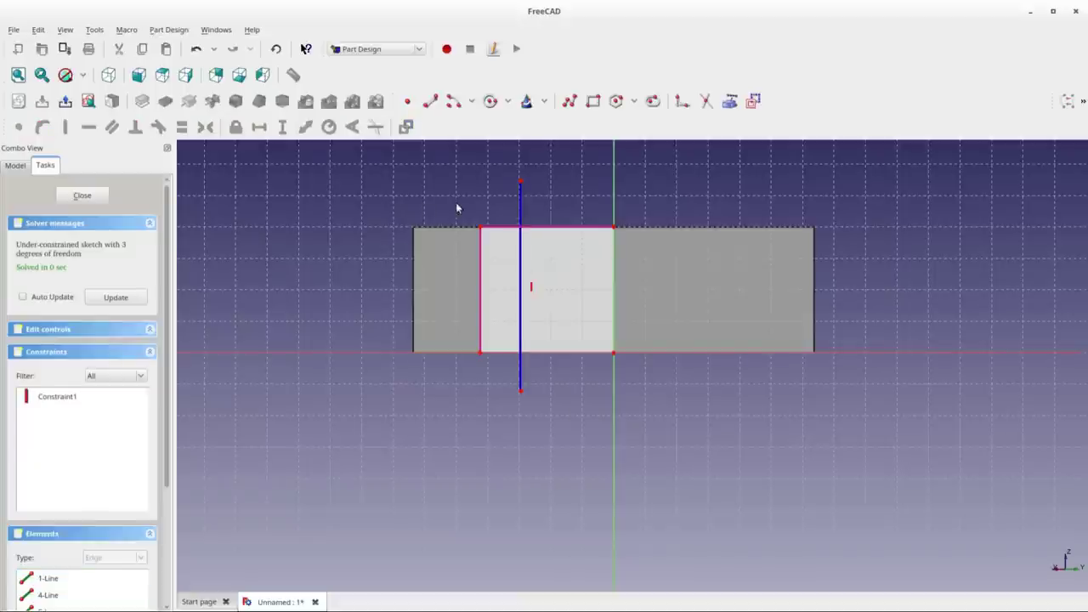
pyautogui.click(518, 214)
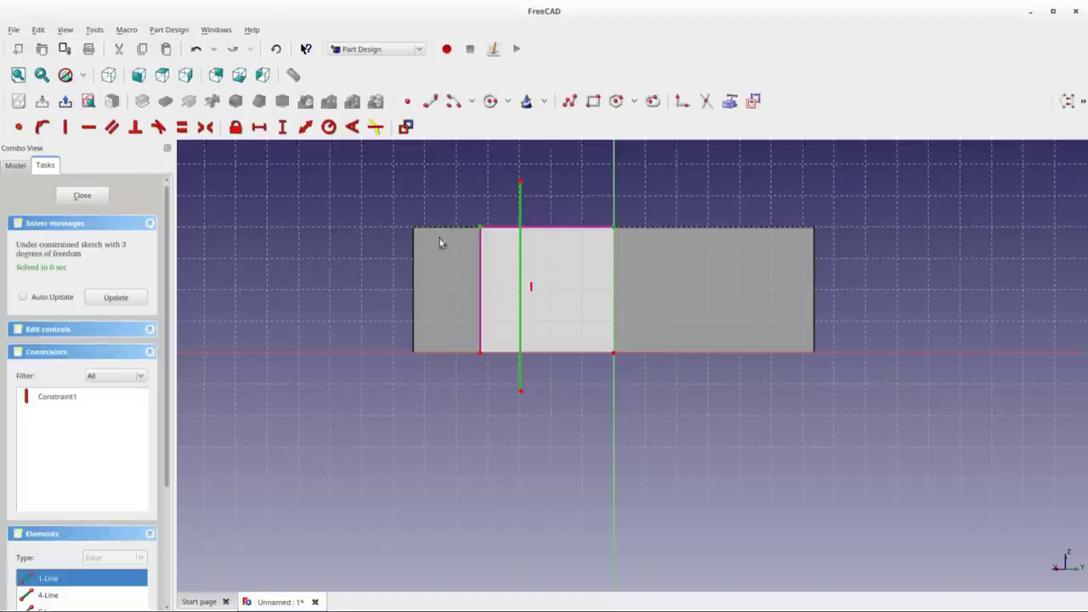
pyautogui.click(207, 127)
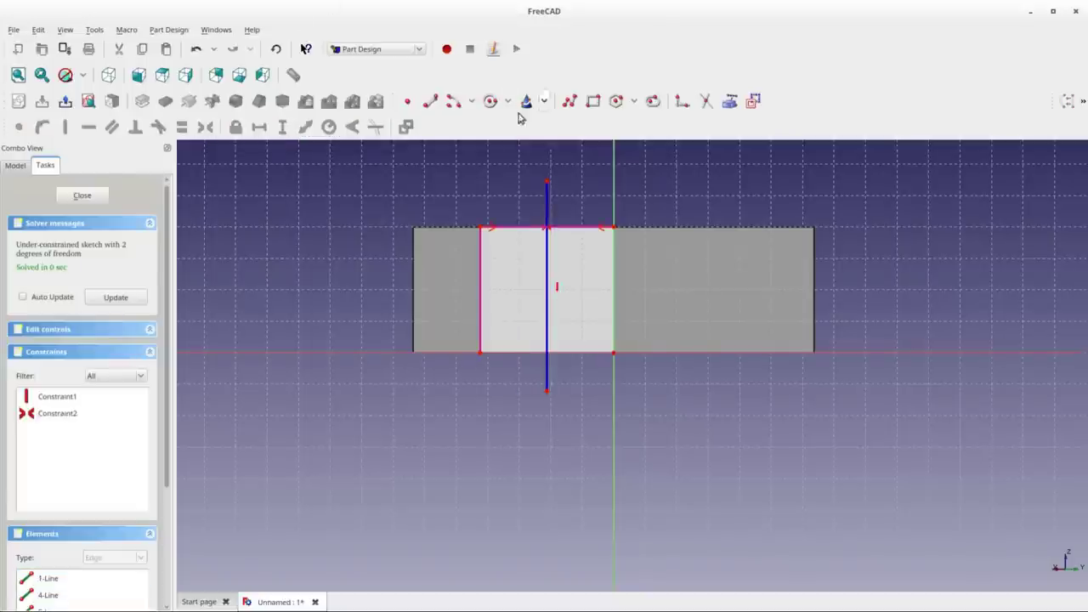
# Sketch a horizontal line about 84 mm long across the slanted face, extending past both of its sides.
pyautogui.click(430, 101)
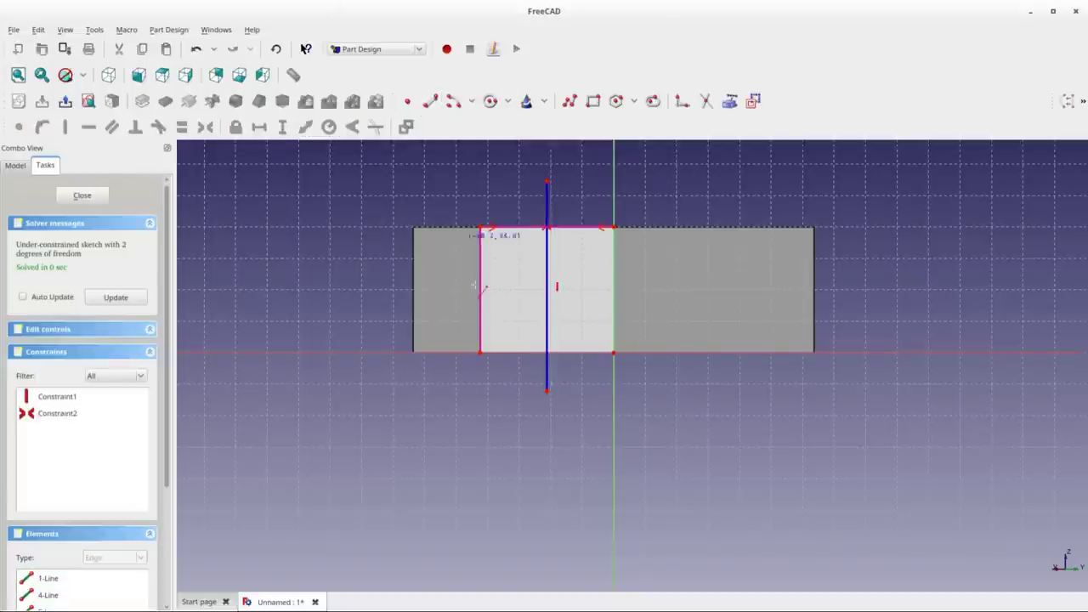
pyautogui.click(391, 305)
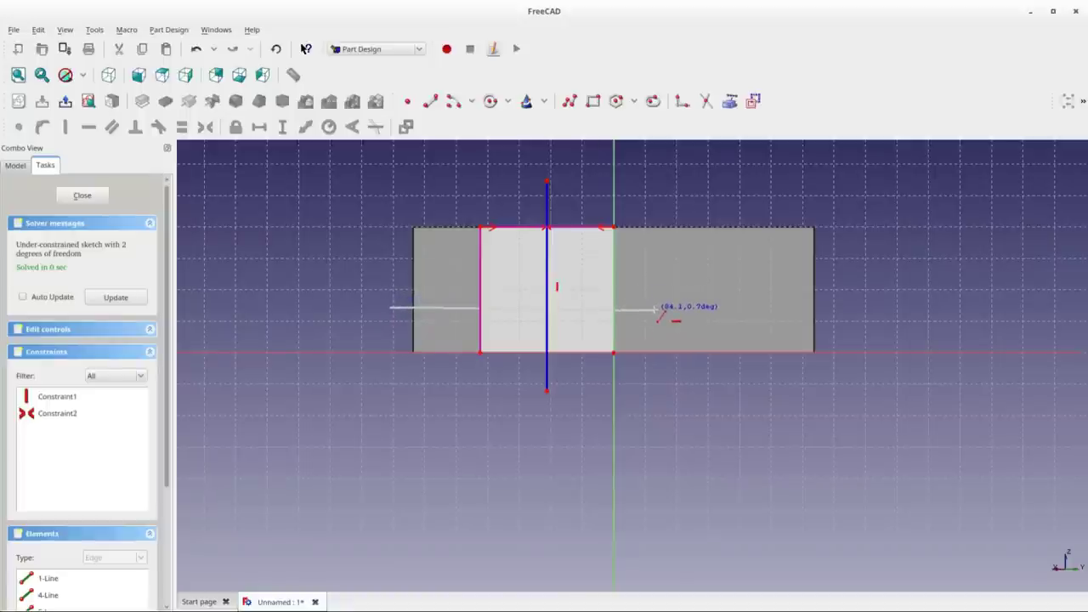
pyautogui.click(654, 307)
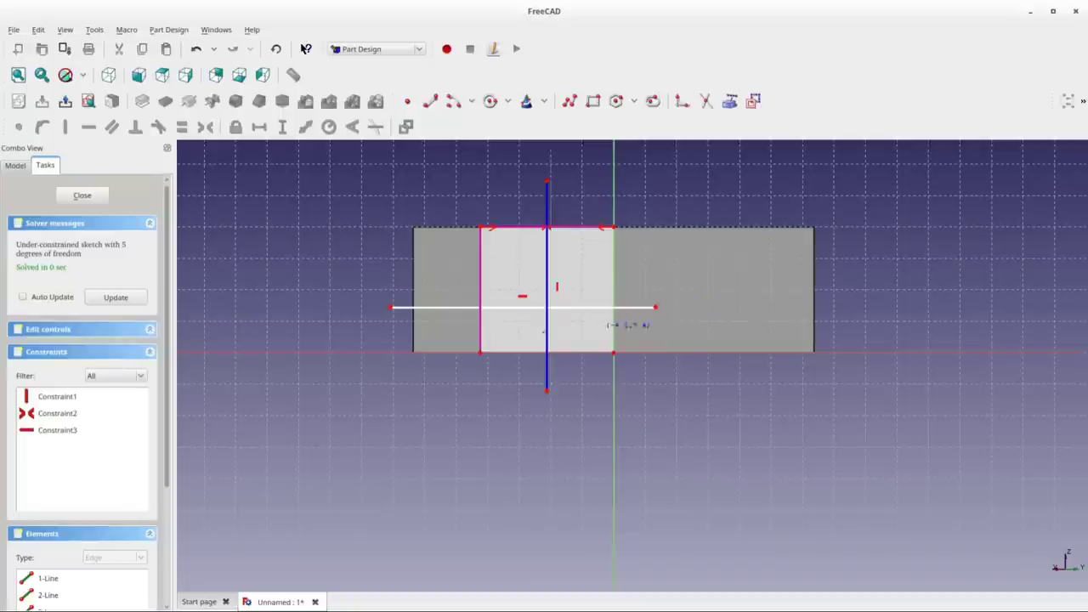
pyautogui.rightClick(465, 311)
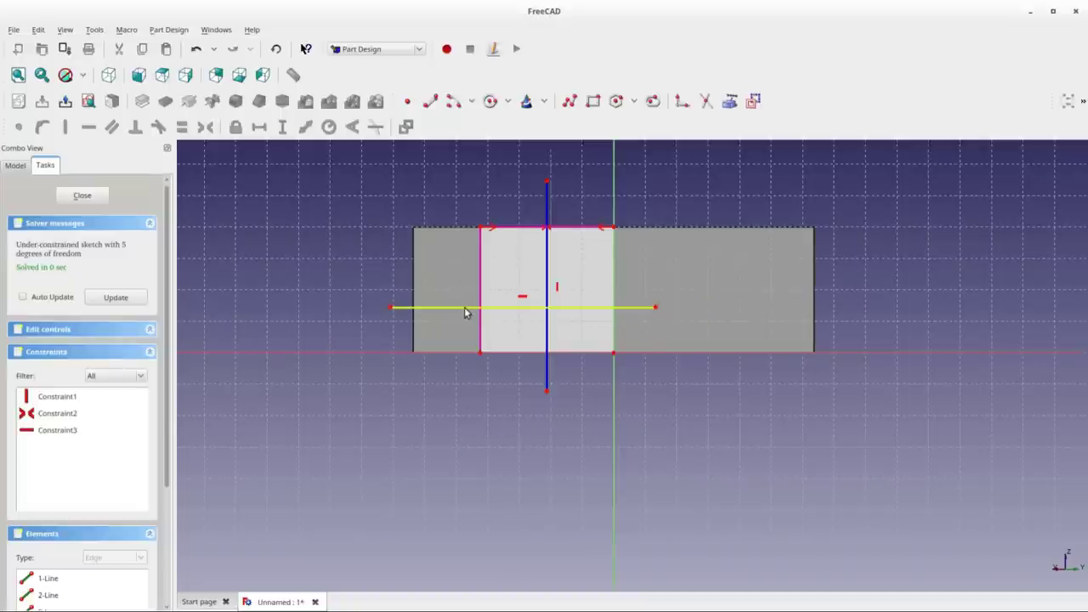
# Make the linked side edge's endpoints symmetric about the horizontal line and convert that line to construction geometry.
pyautogui.click(466, 307)
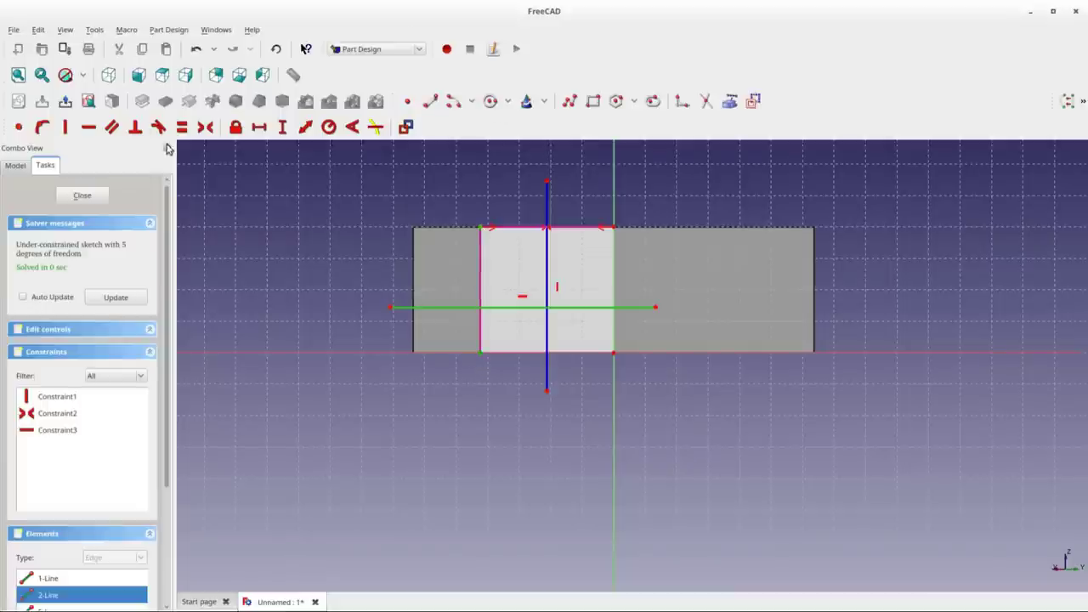
pyautogui.click(206, 127)
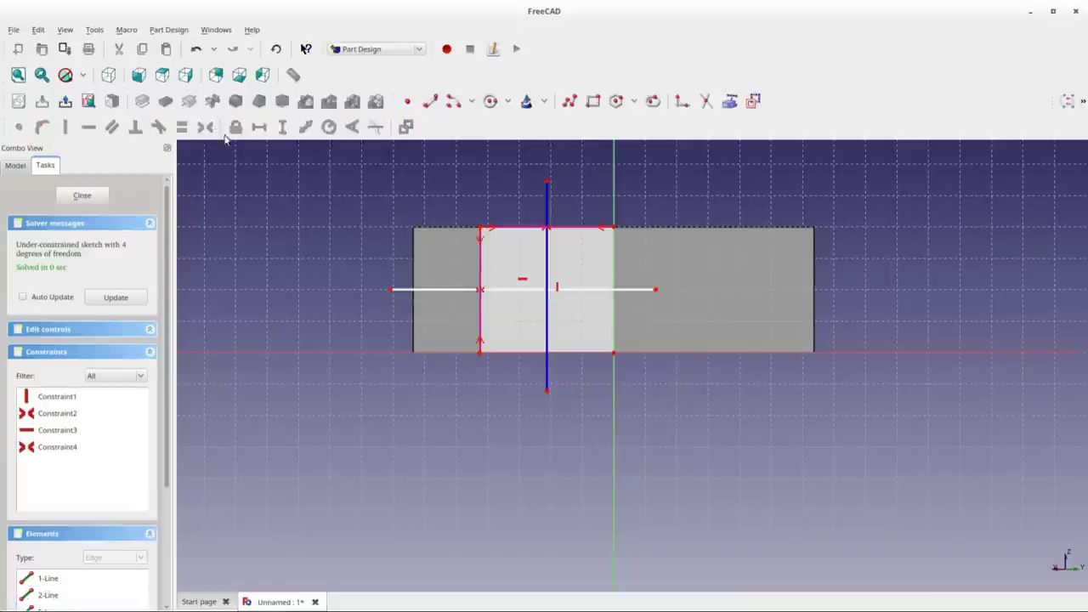
pyautogui.click(462, 291)
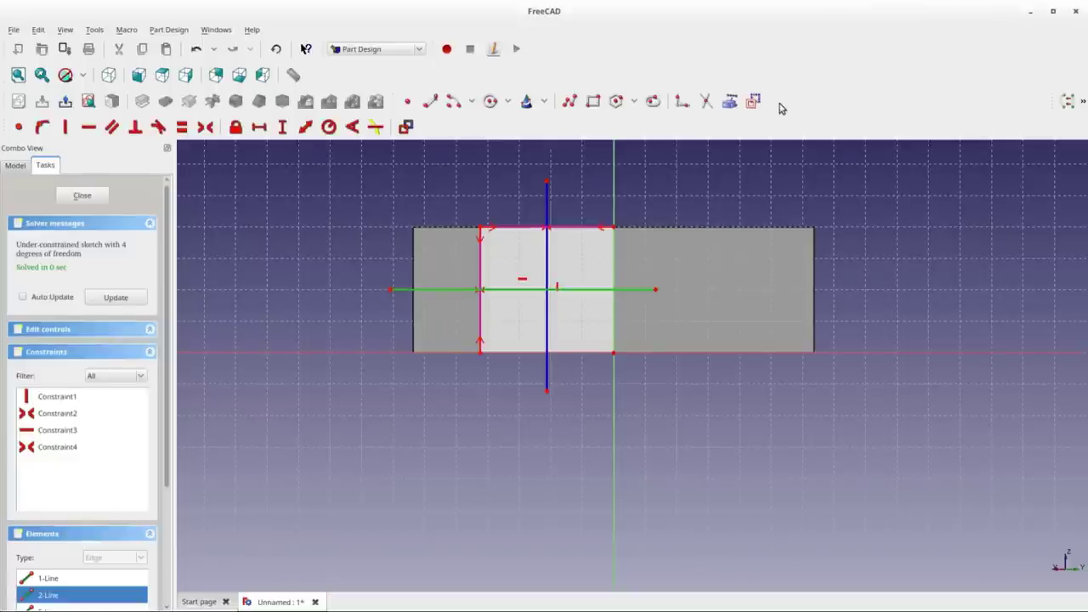
pyautogui.press('Escape')
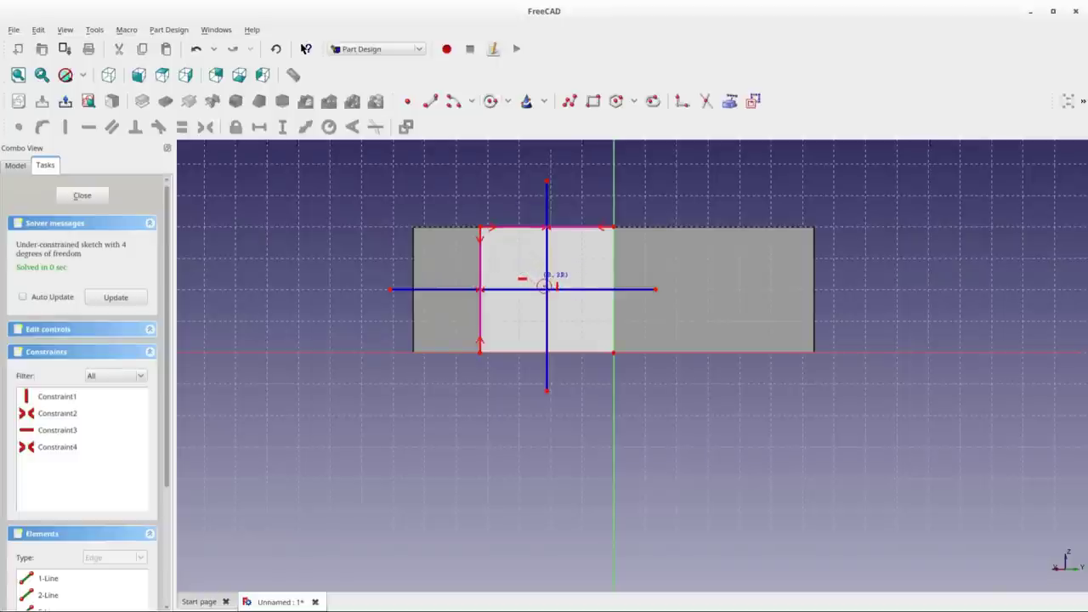
# Sketch a circle about 8 mm in radius on the slanted face and constrain its centre onto both construction lines.
pyautogui.click(515, 263)
pyautogui.click(534, 280)
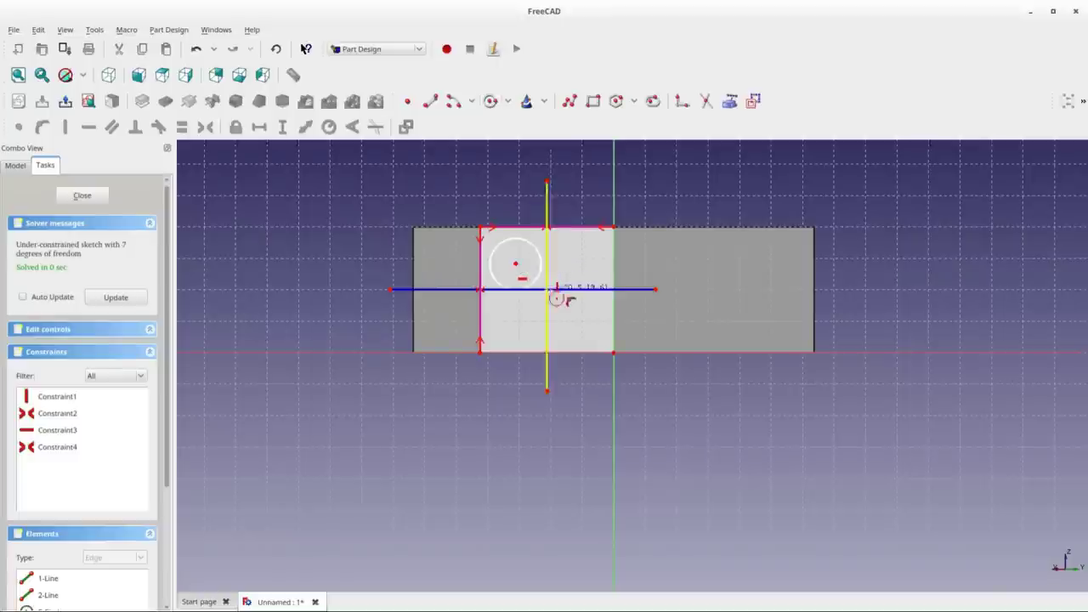
pyautogui.rightClick(520, 268)
pyautogui.click(547, 249)
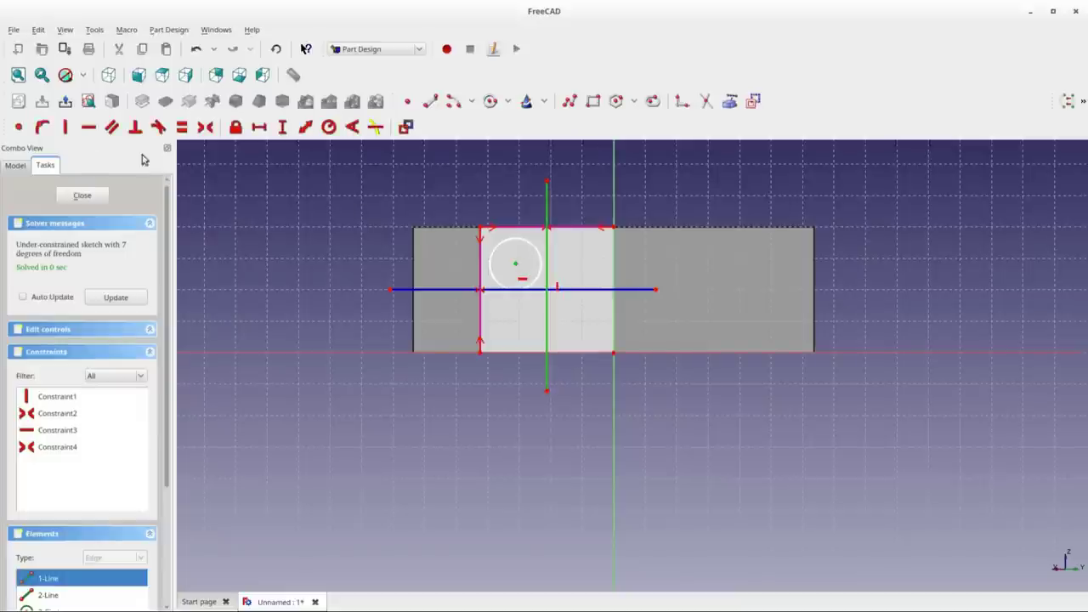
pyautogui.click(42, 128)
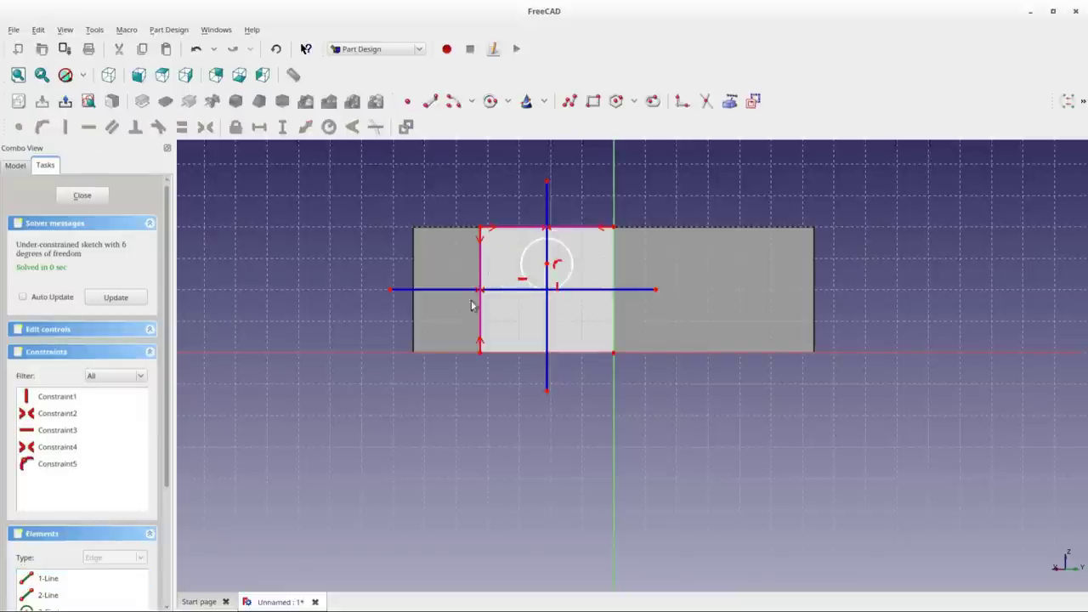
pyautogui.click(599, 289)
pyautogui.click(42, 128)
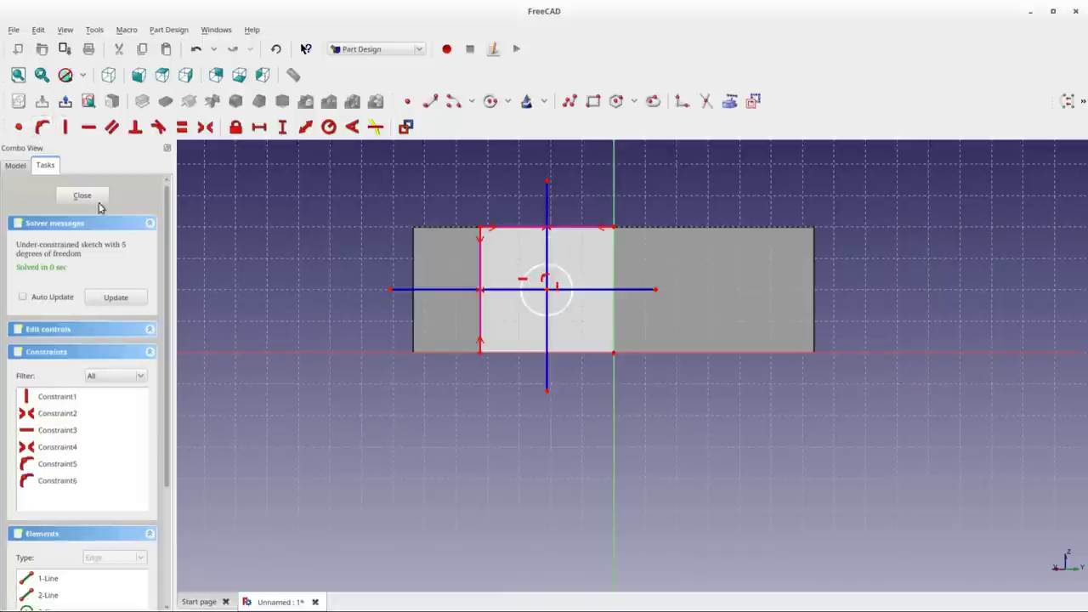
# Constrain the circle's radius to 15 mm and close the sketch.
pyautogui.click(570, 280)
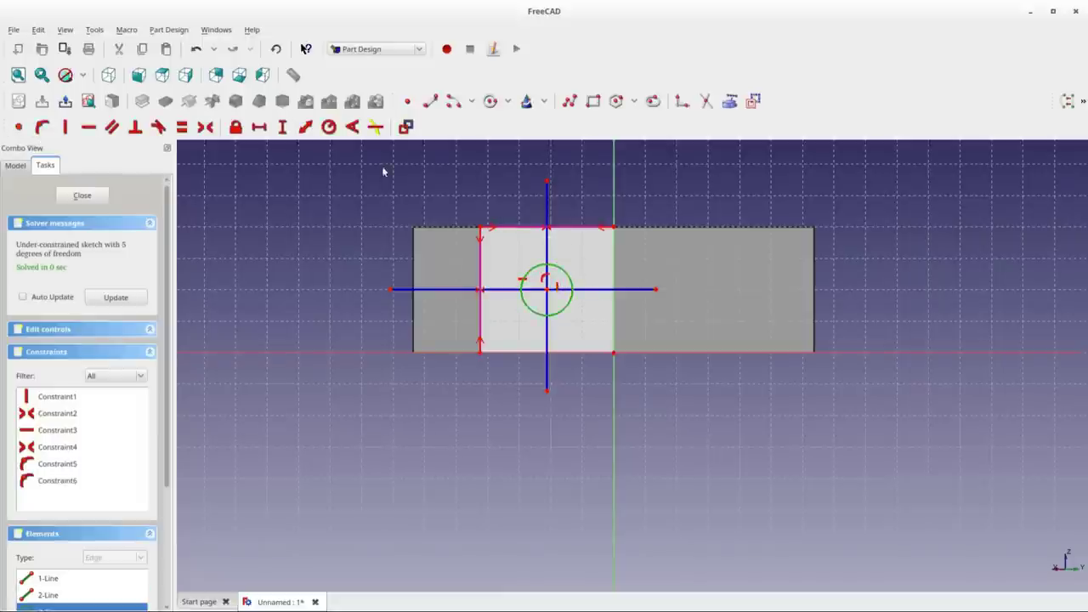
pyautogui.click(328, 128)
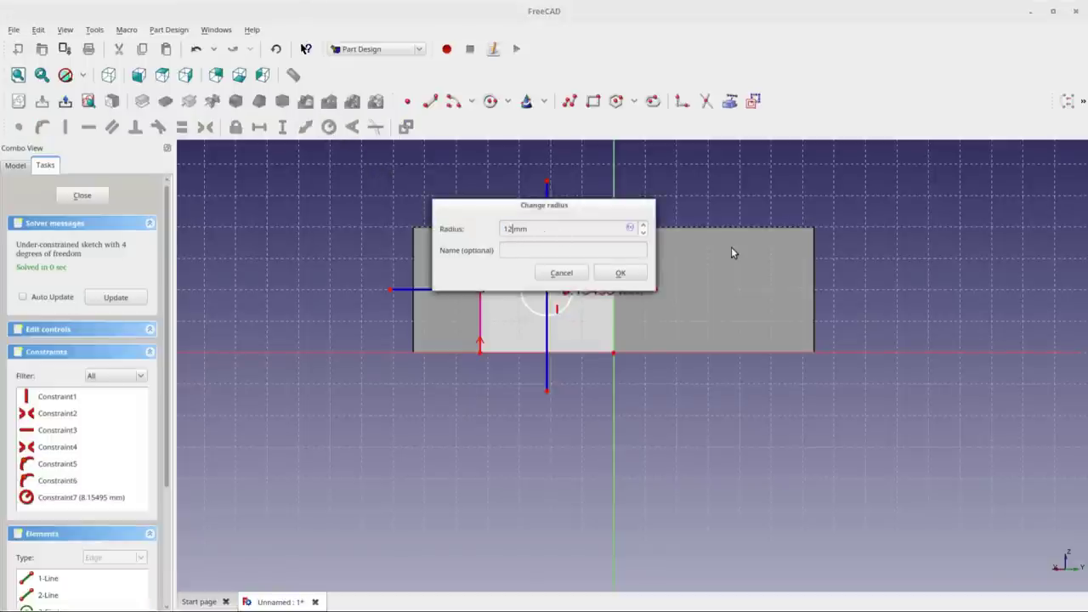
pyautogui.press('BackSpace')
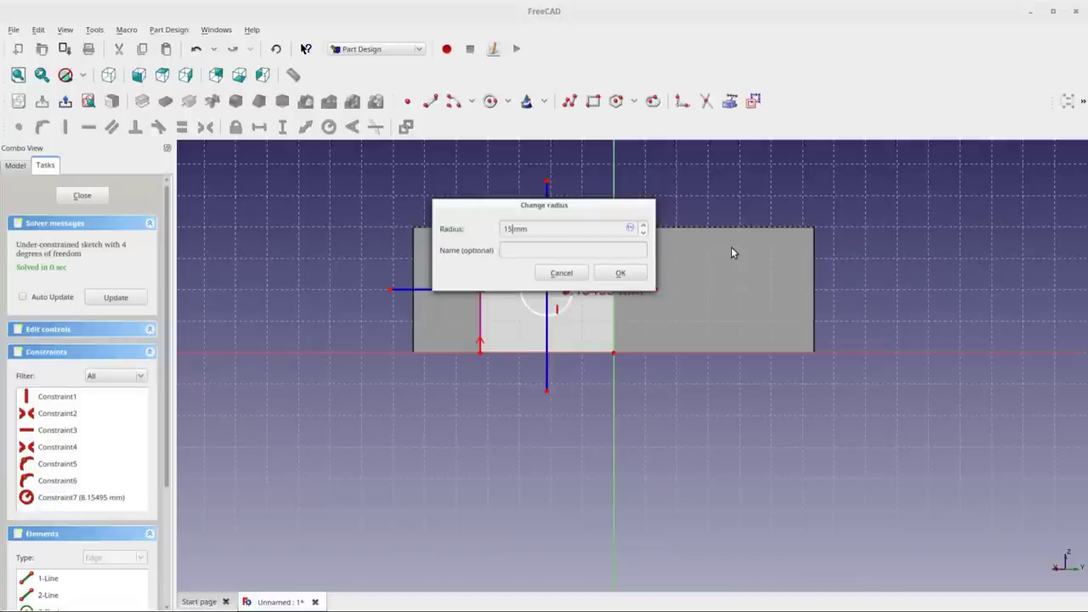
pyautogui.click(618, 276)
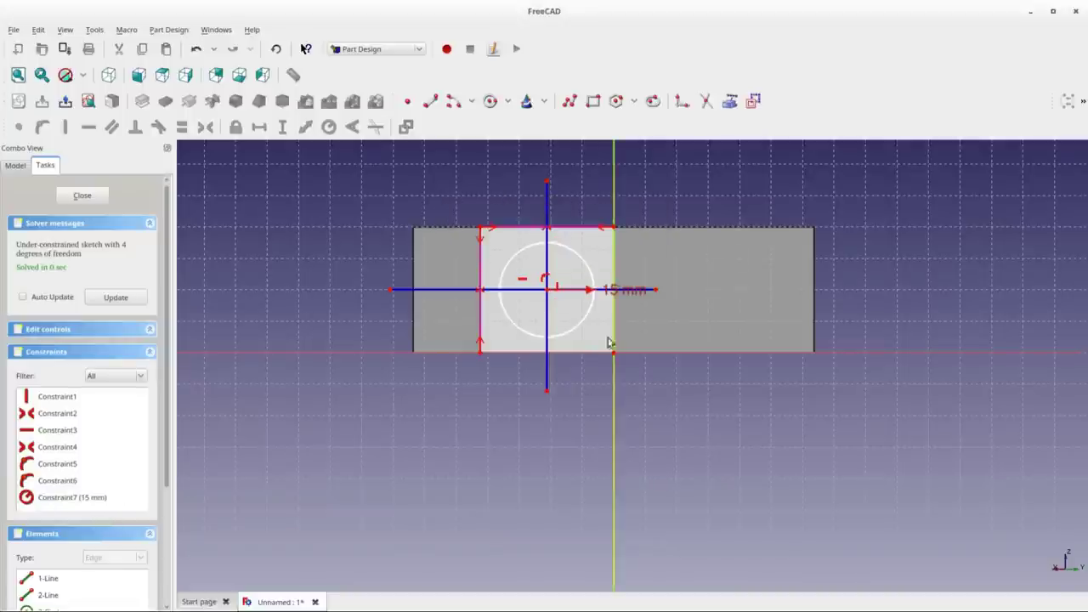
pyautogui.rightClick(313, 276)
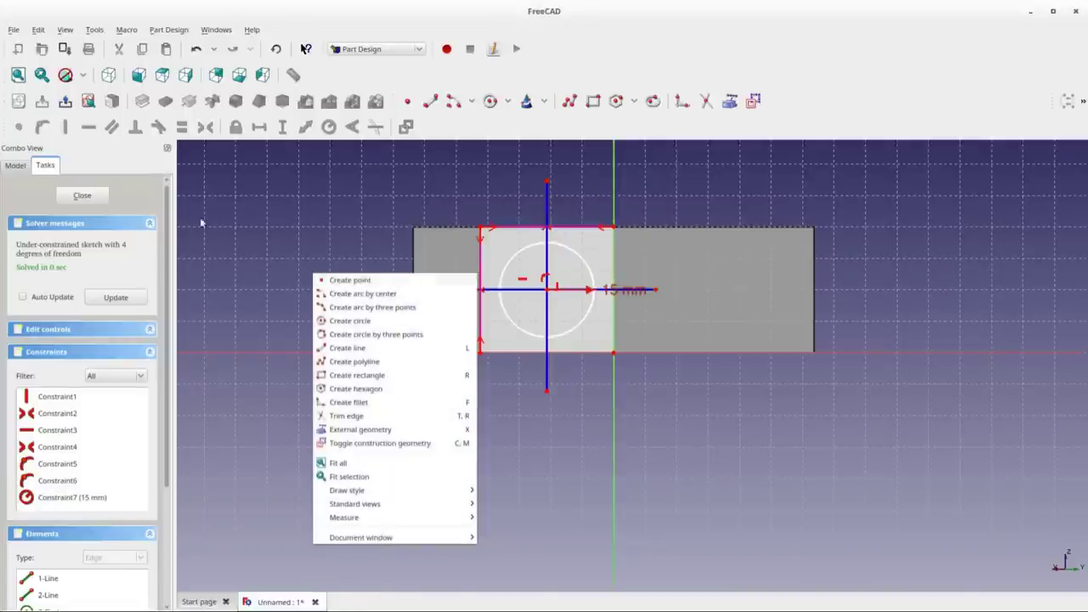
pyautogui.click(55, 207)
pyautogui.click(69, 199)
# Pocket the circle sketched on the slanted face through the entire block using the Through all type.
pyautogui.moveTo(418, 437); pyautogui.dragTo(578, 502, button='middle')
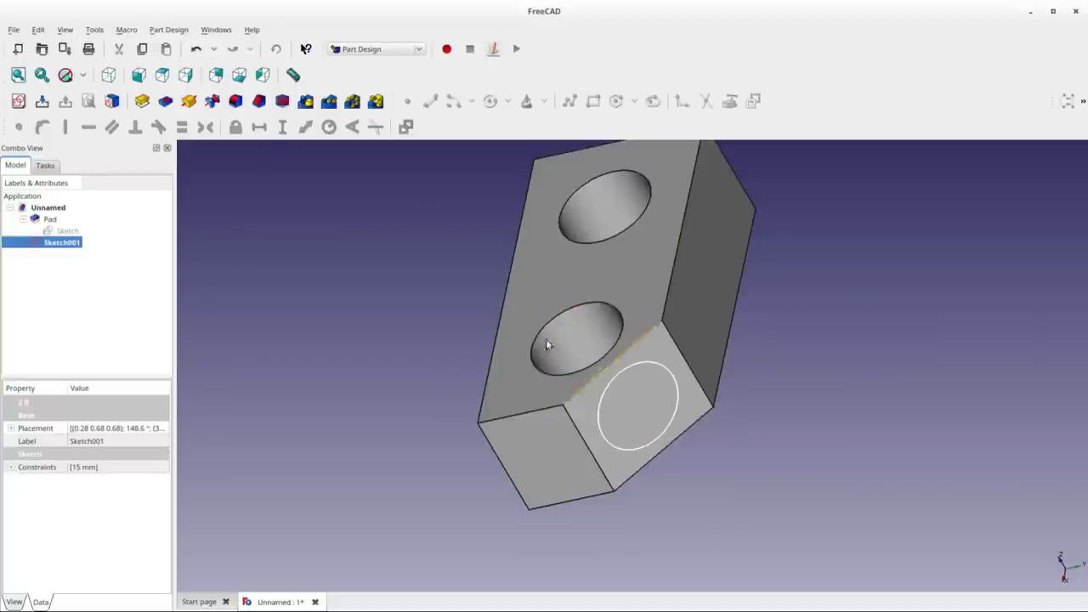
pyautogui.click(167, 102)
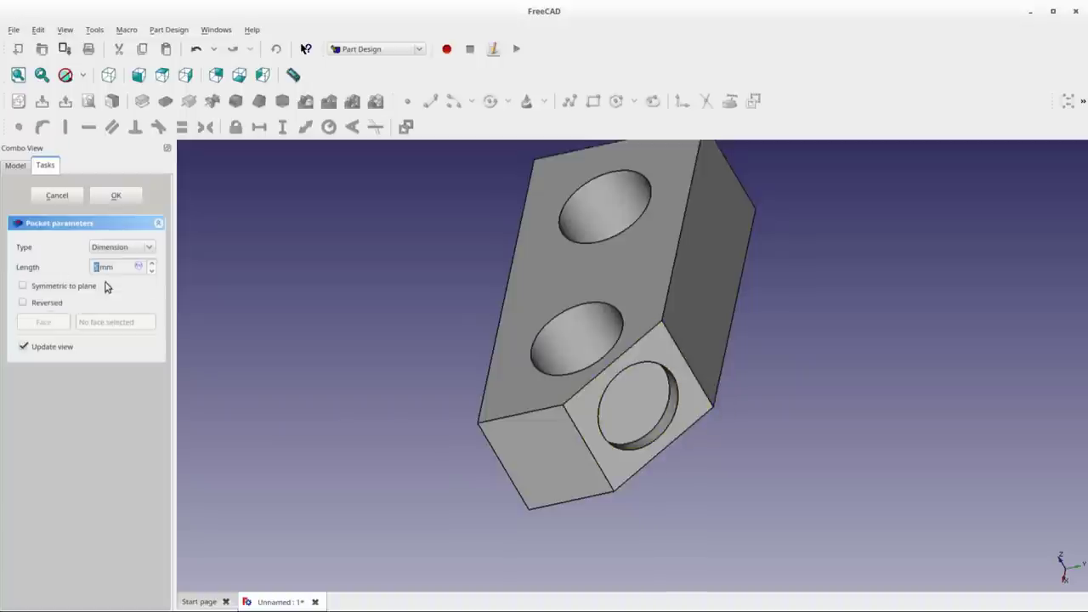
pyautogui.moveTo(721, 406); pyautogui.dragTo(510, 340, button='middle')
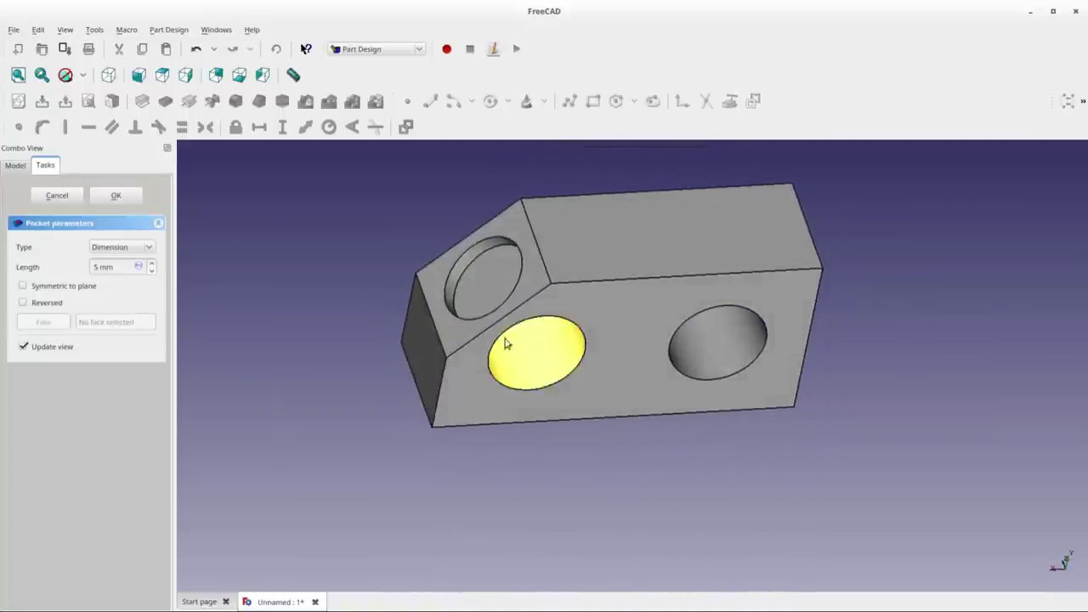
pyautogui.click(144, 246)
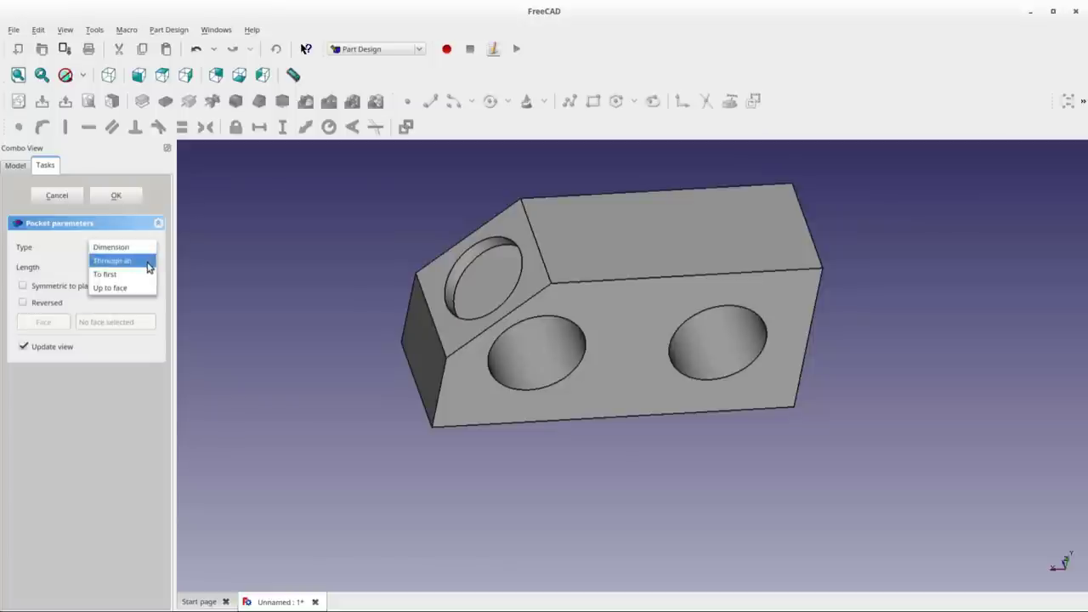
pyautogui.click(146, 261)
pyautogui.moveTo(644, 505); pyautogui.dragTo(753, 335, button='middle')
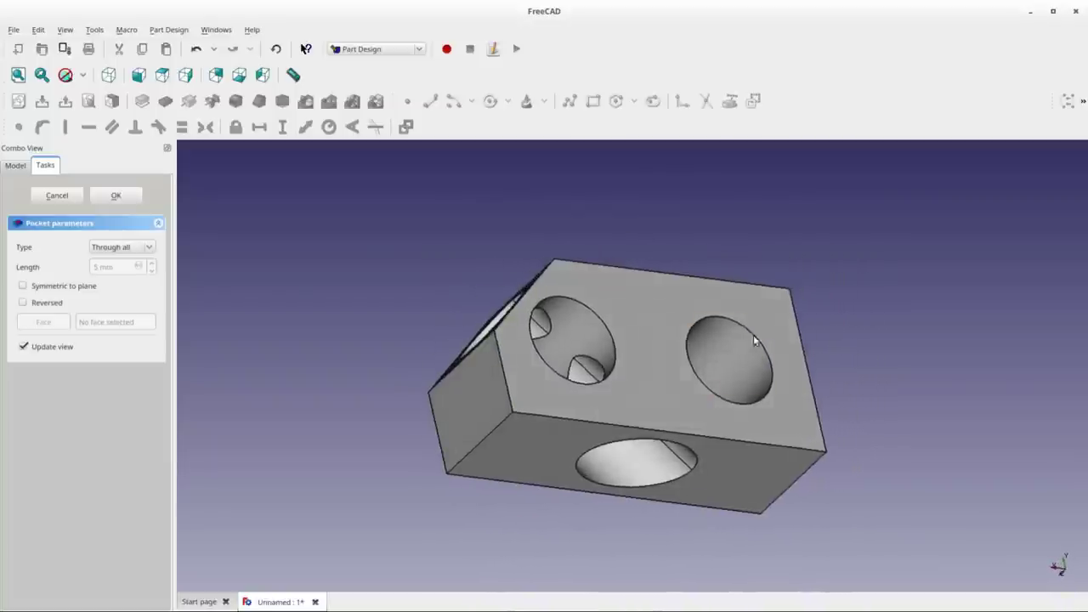
pyautogui.moveTo(578, 326); pyautogui.dragTo(437, 358, button='middle')
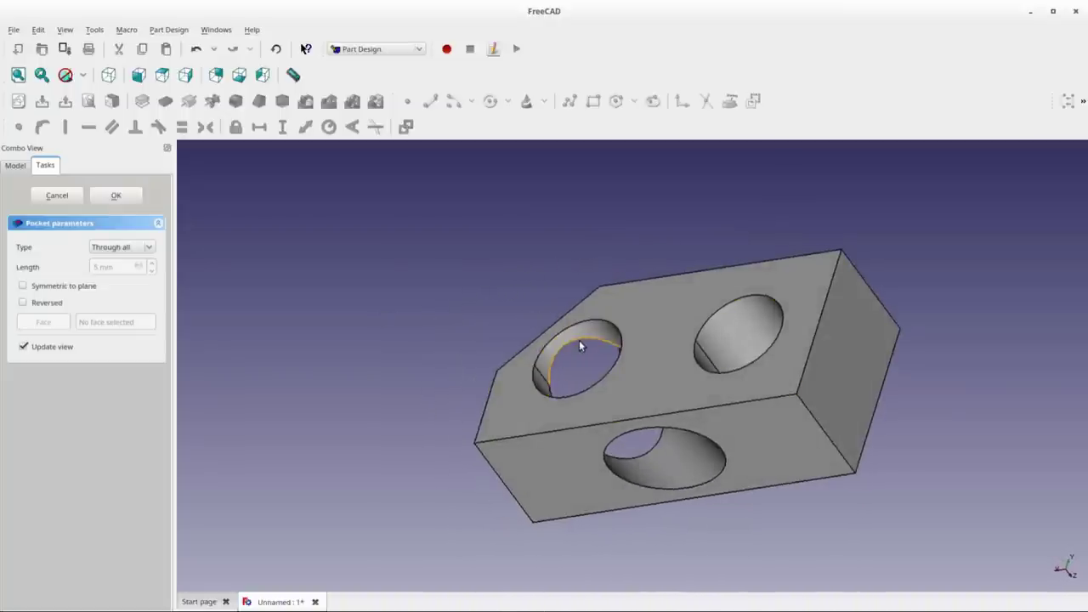
pyautogui.moveTo(579, 343); pyautogui.dragTo(808, 491, button='middle')
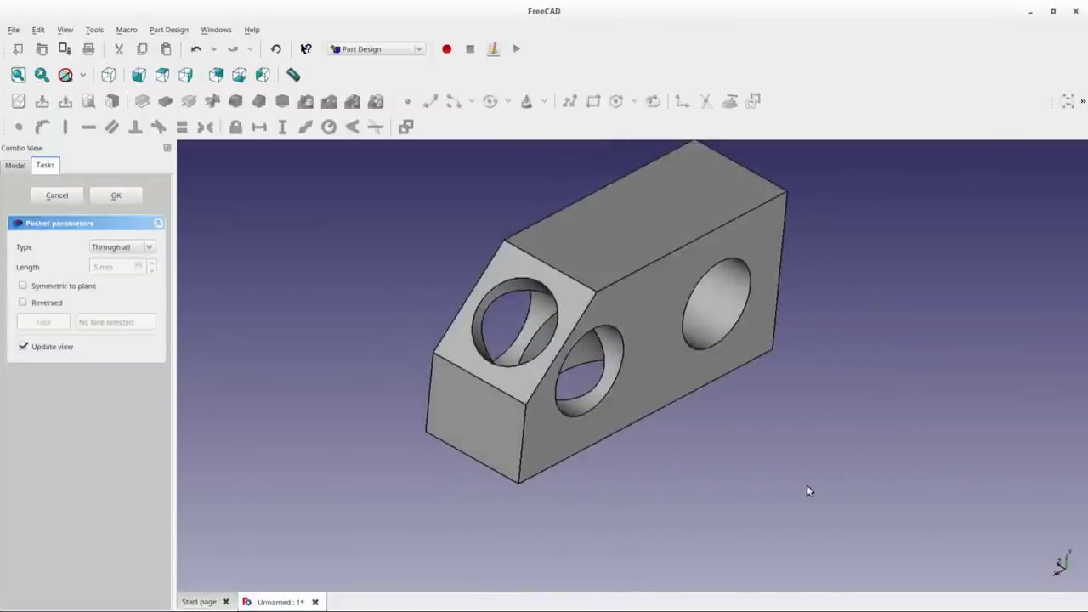
pyautogui.click(117, 197)
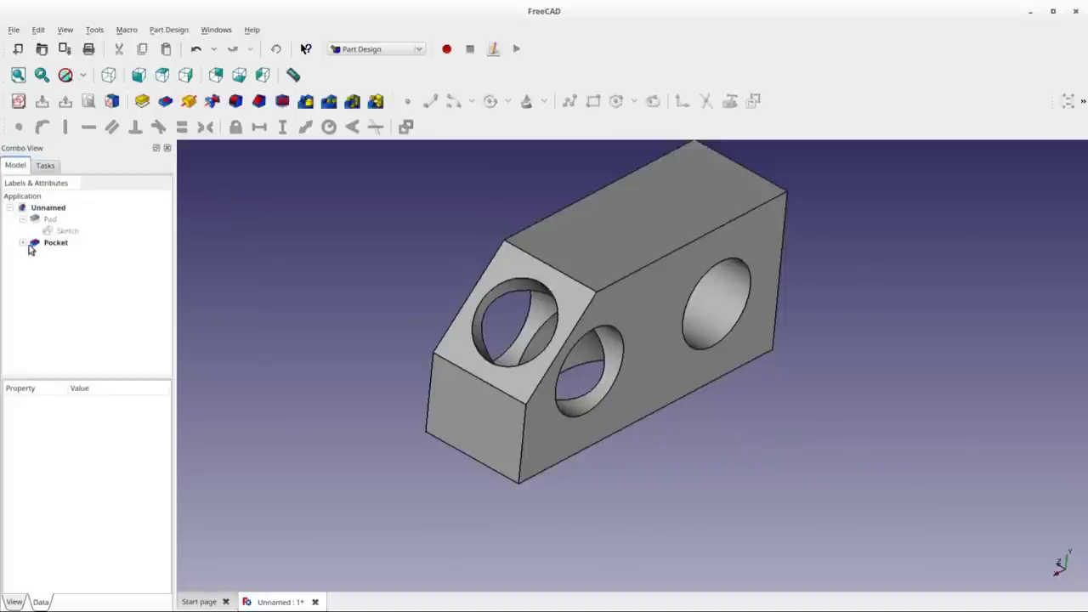
# Open the pad's base sketch for editing.
pyautogui.click(51, 233)
pyautogui.rightClick(53, 233)
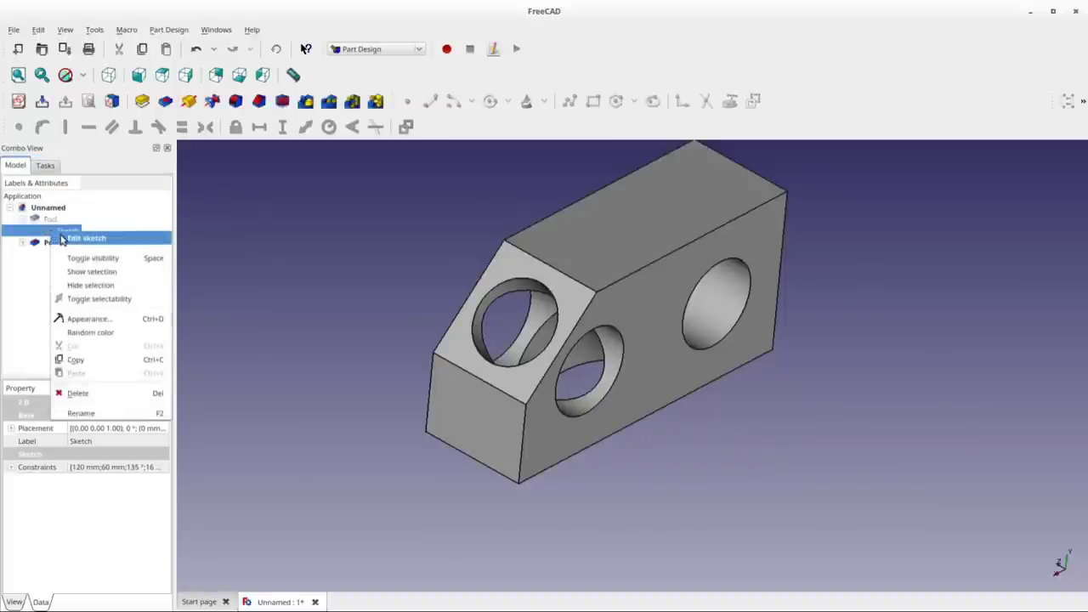
pyautogui.click(75, 242)
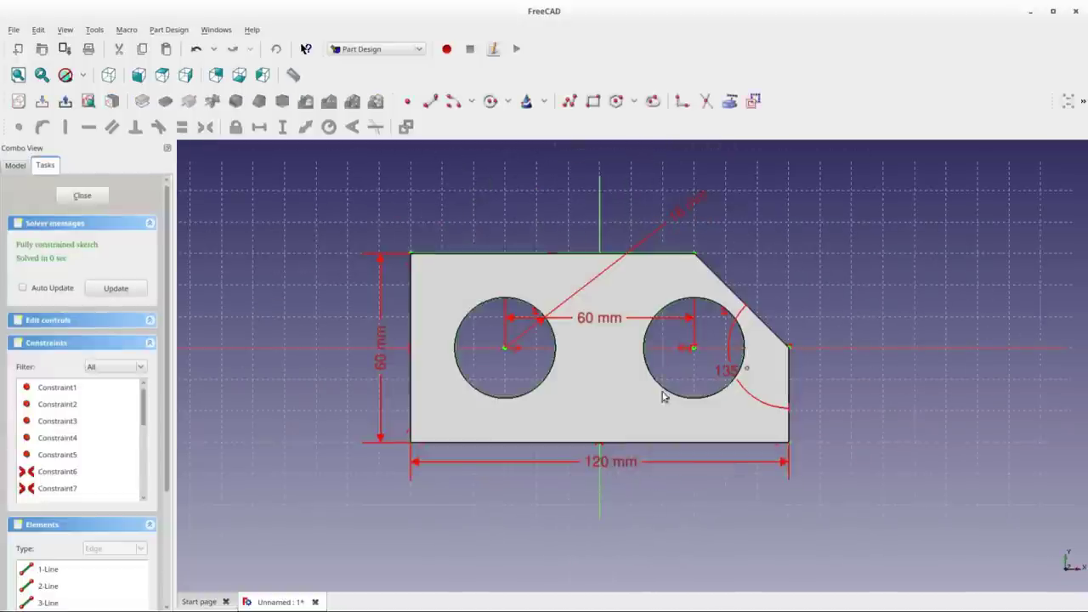